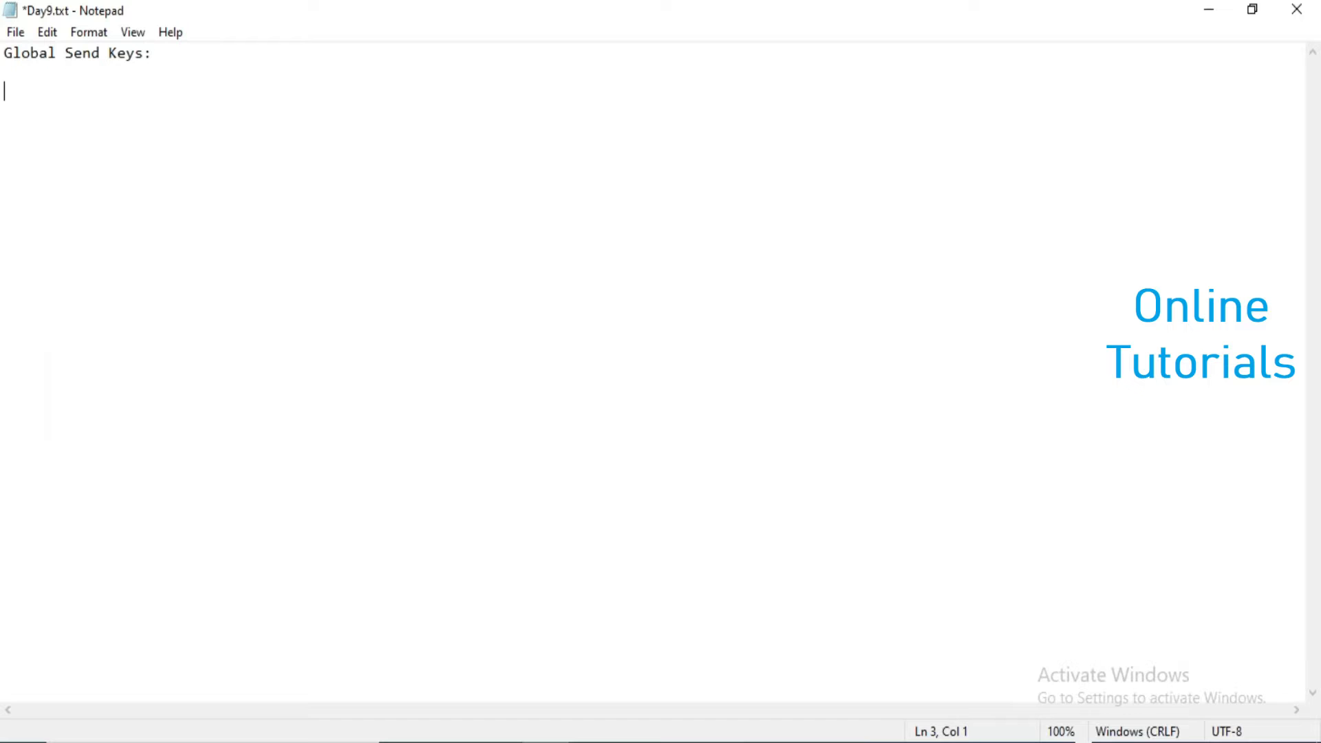
- Write the line "if you want to perform and keyboard activities in BP" below the Global Send Keys heading
type("if you wantto")
key("BackSpace")
key("BackSpace")
type("to perg")
key("BackSpace")
type("form and keyboard activities in BP")
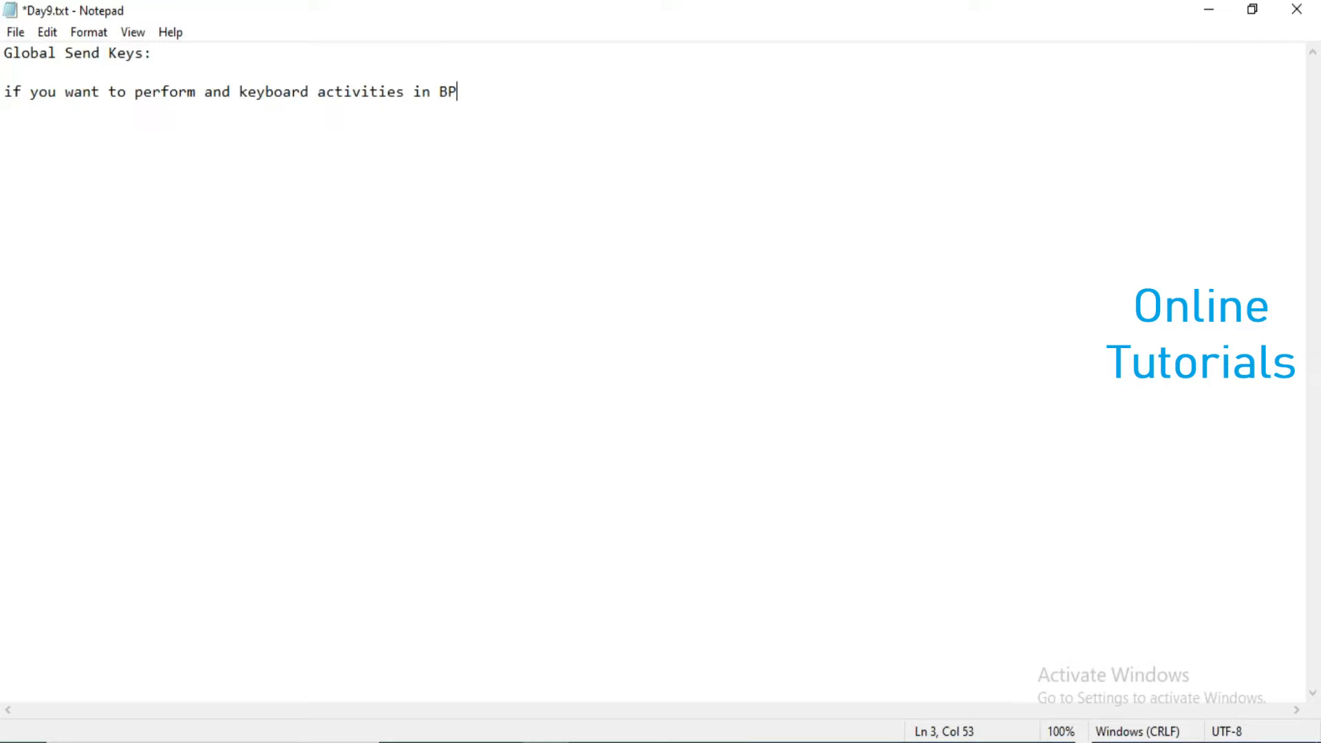
- Add a new line reading "Global Send Keys---Navigate Stage" below, separated by a blank line
key("Return")
key("Return")
type("Global Send Key")
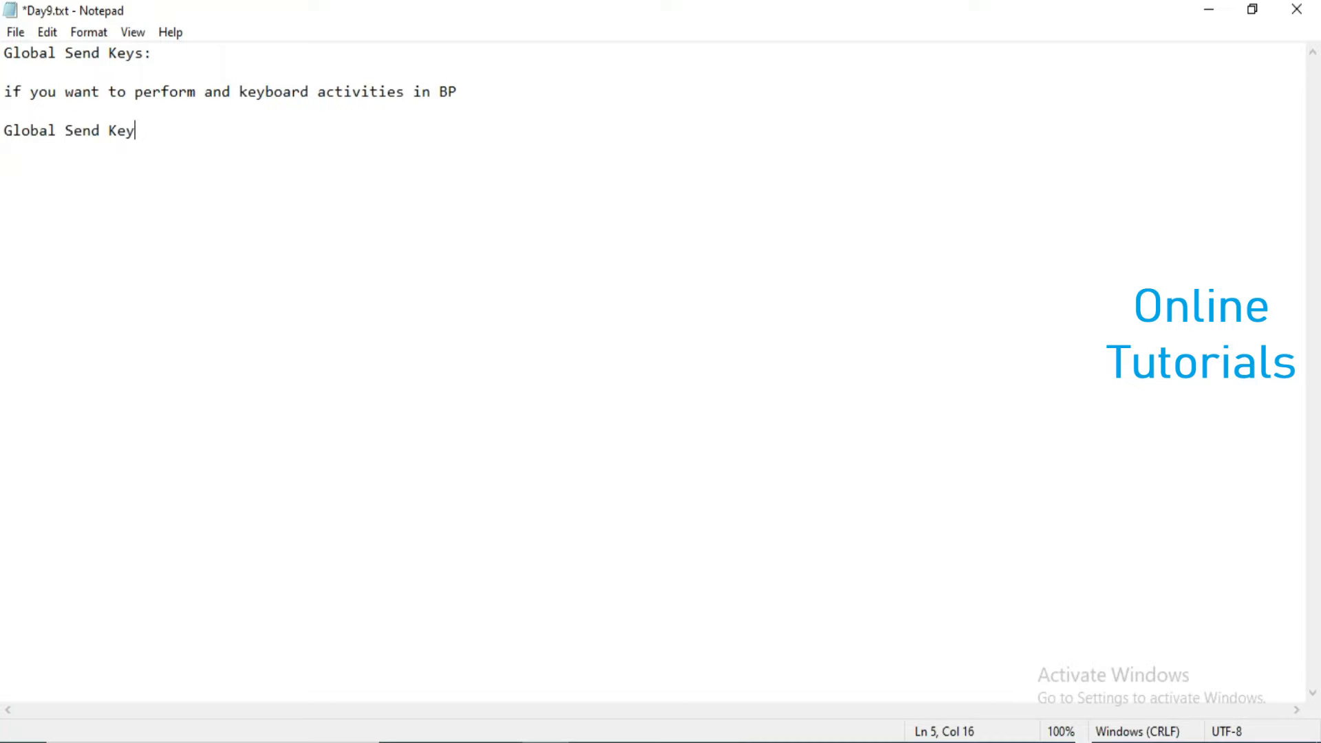
type("s---Navigate Stage")
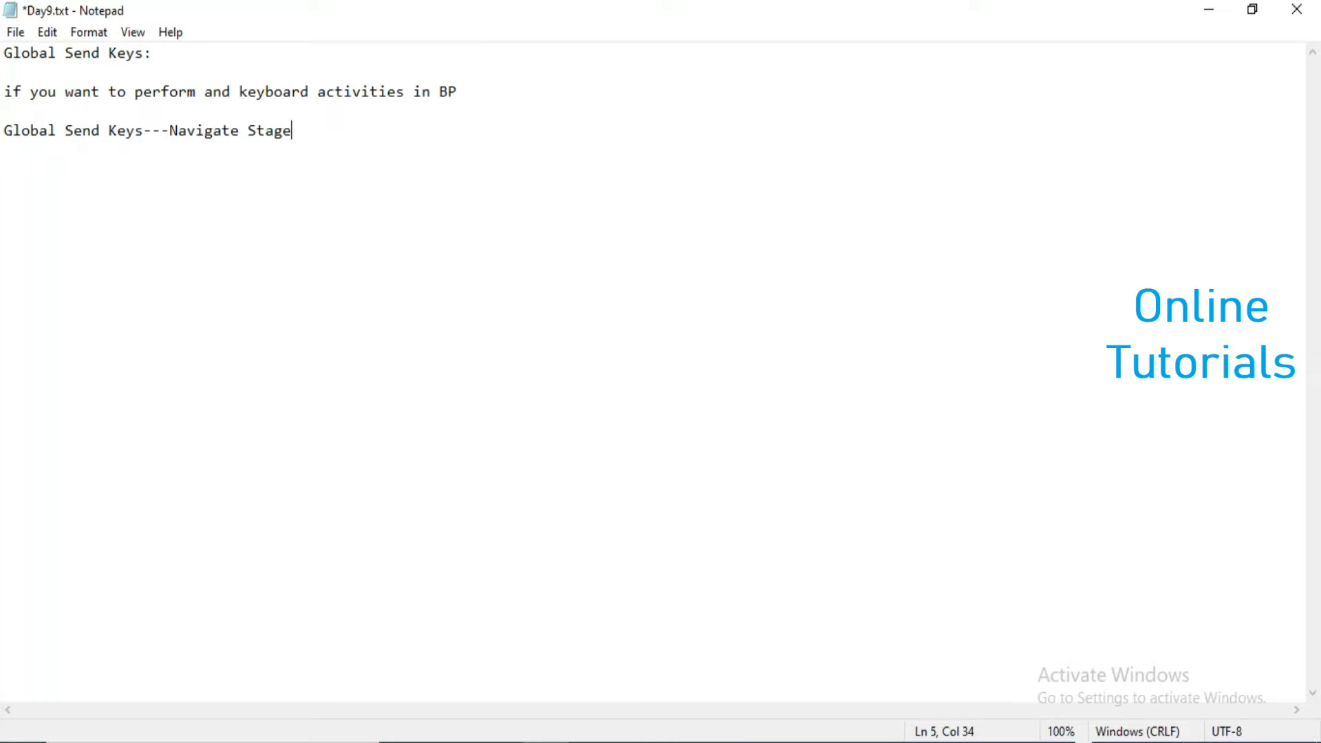
key("shift+Left")
key("shift+Left")
key("shift+Left")
key("shift+Left")
key("shift+Left")
key("shift+Left")
key("shift+Left")
key("shift+Left")
key("shift+Left")
key("shift+Left")
key("shift+Left")
key("shift+Left")
key("shift+Left")
key("shift+Left")
key("shift+Left")
key("shift+Left")
key("shift+Left")
key("shift+Left")
key("shift+Left")
key("shift+Left")
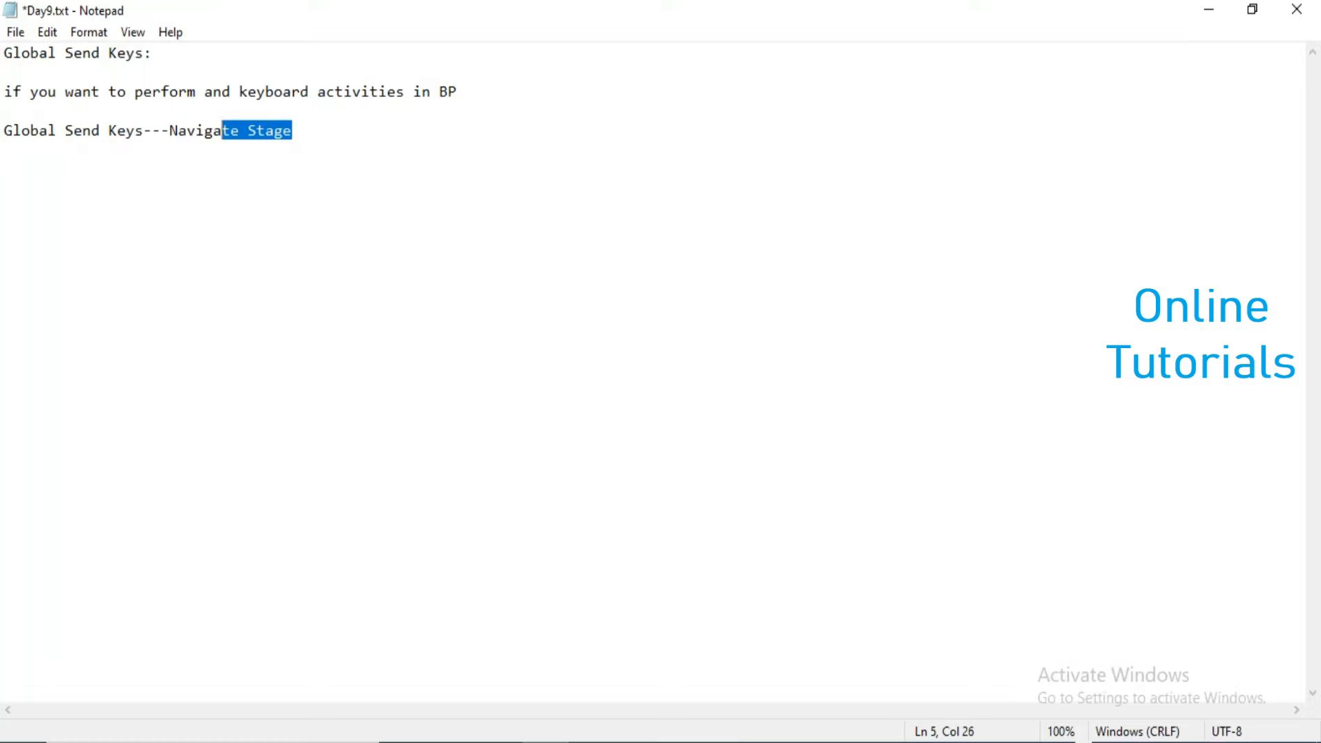
key("shift+Left")
key("shift+Left")
key("shift+Left")
key("shift+Left")
key("shift+Left")
key("shift+Left")
key("End")
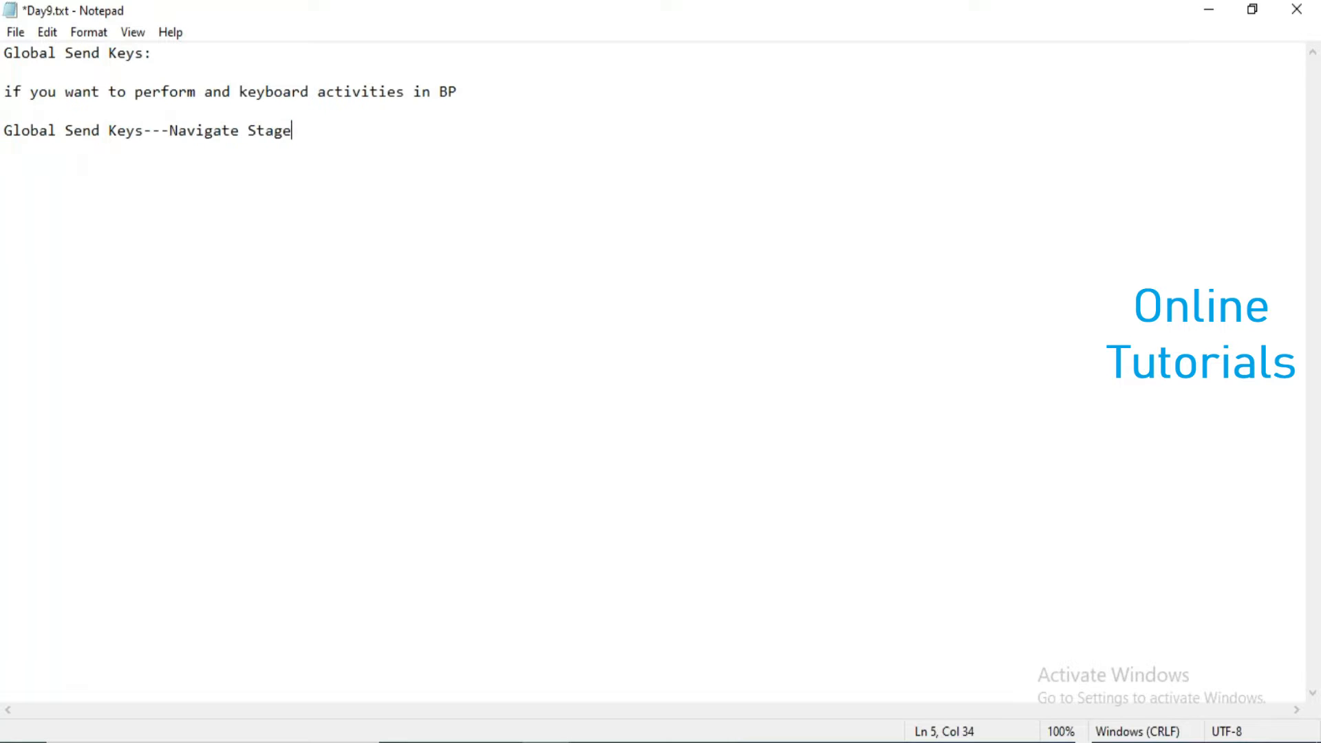
- Save the Day9.txt notes and close the file
key("ctrl+s")
left_click_drag(299, 19, 286, 103)
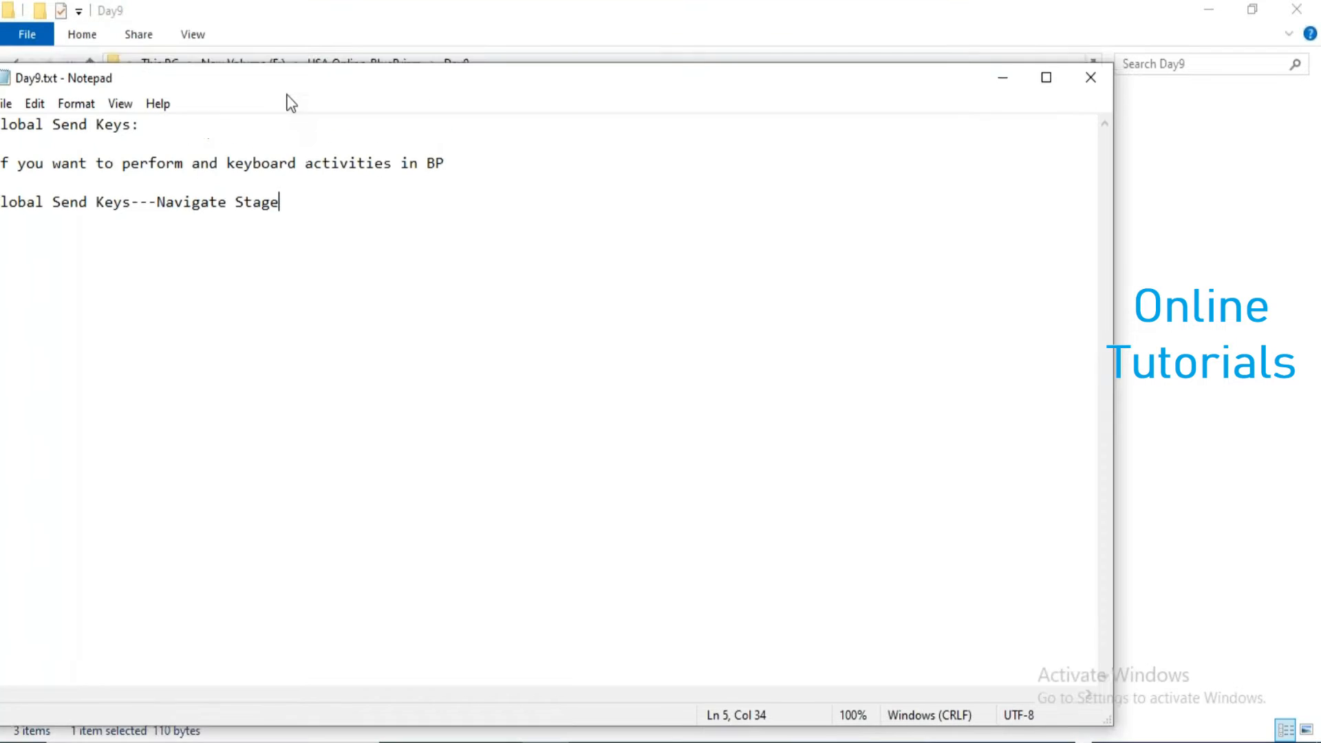
left_click(1091, 86)
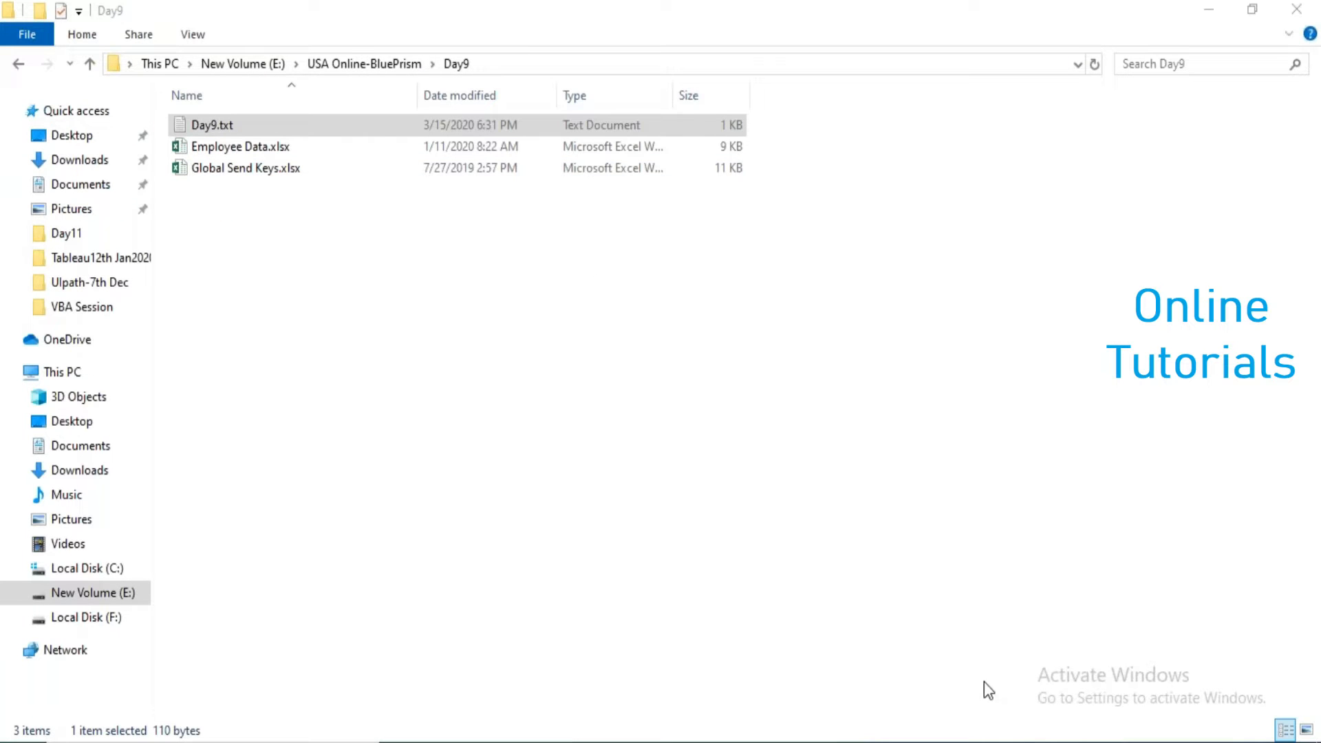
- Switch to Blue Prism and start a new business object in the USA Online-11th Jan2020 group, named "Day9-" plus the trainer's name
key("alt+Tab")
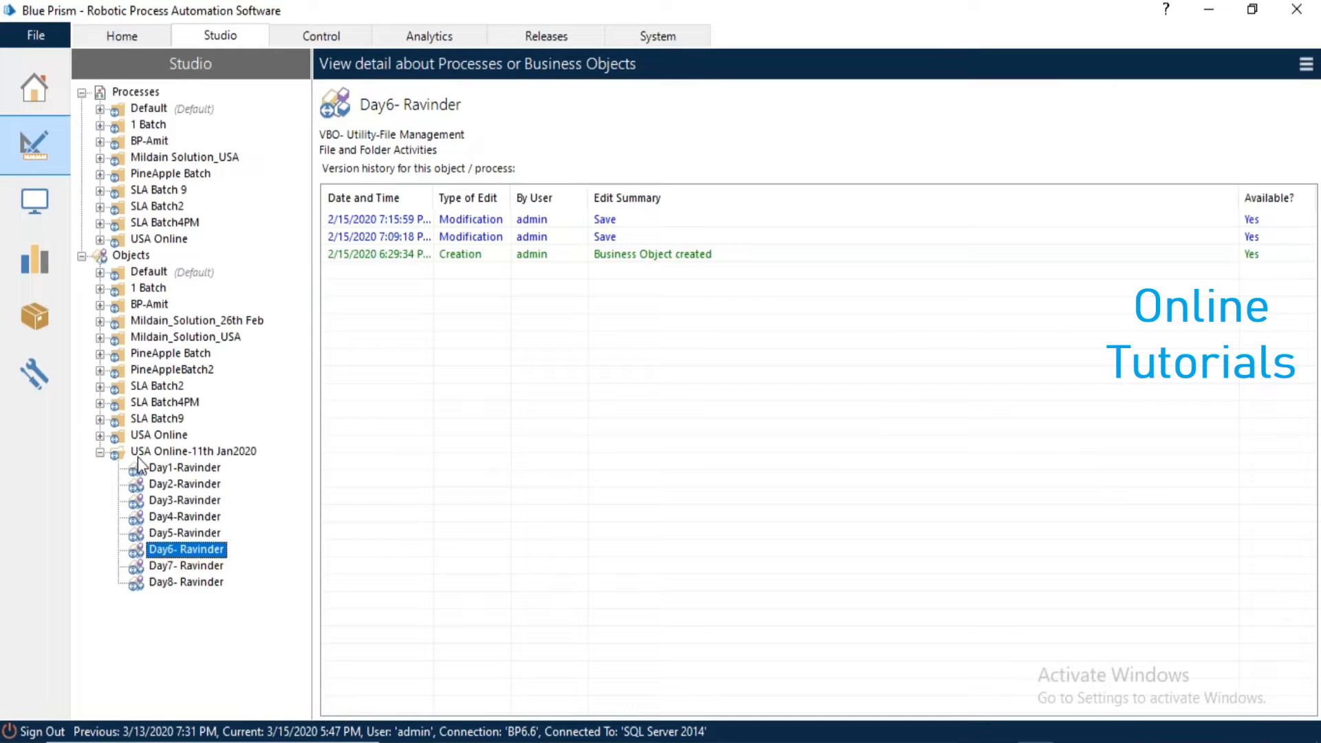
left_click(146, 453)
right_click(146, 455)
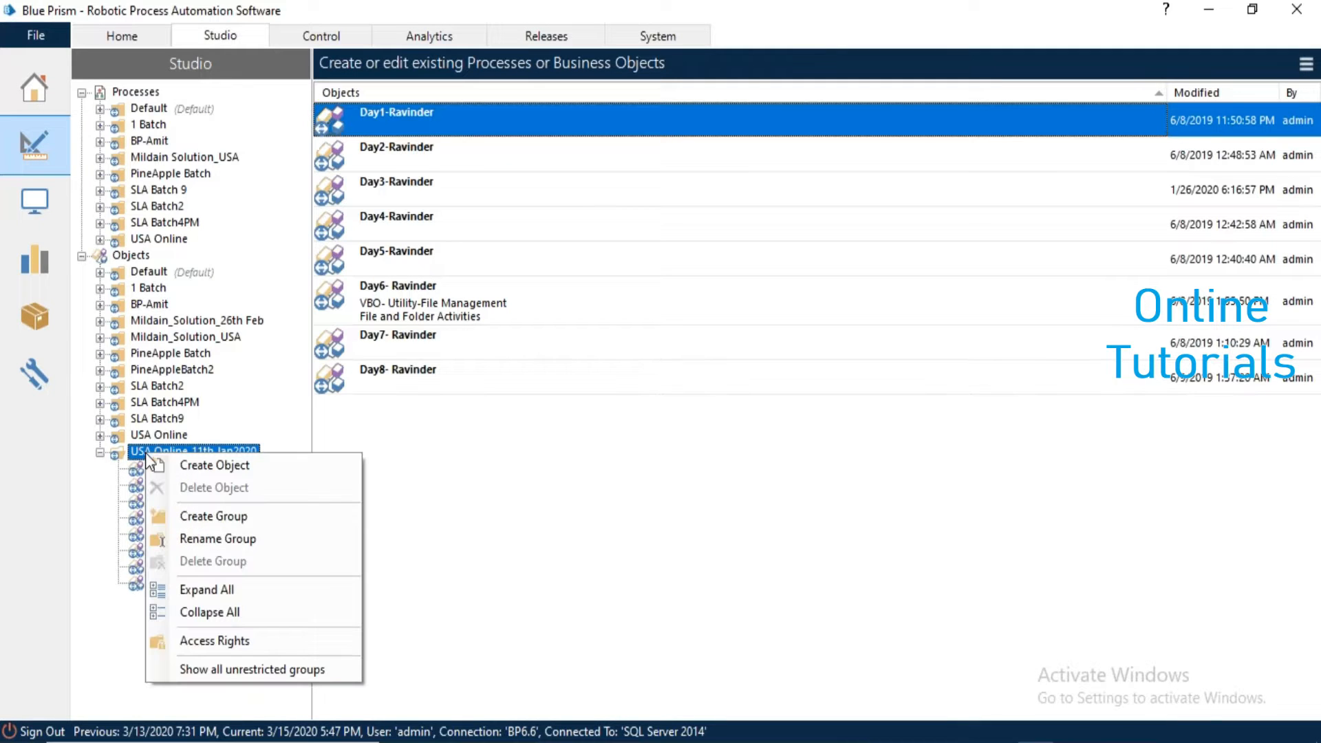
left_click(222, 475)
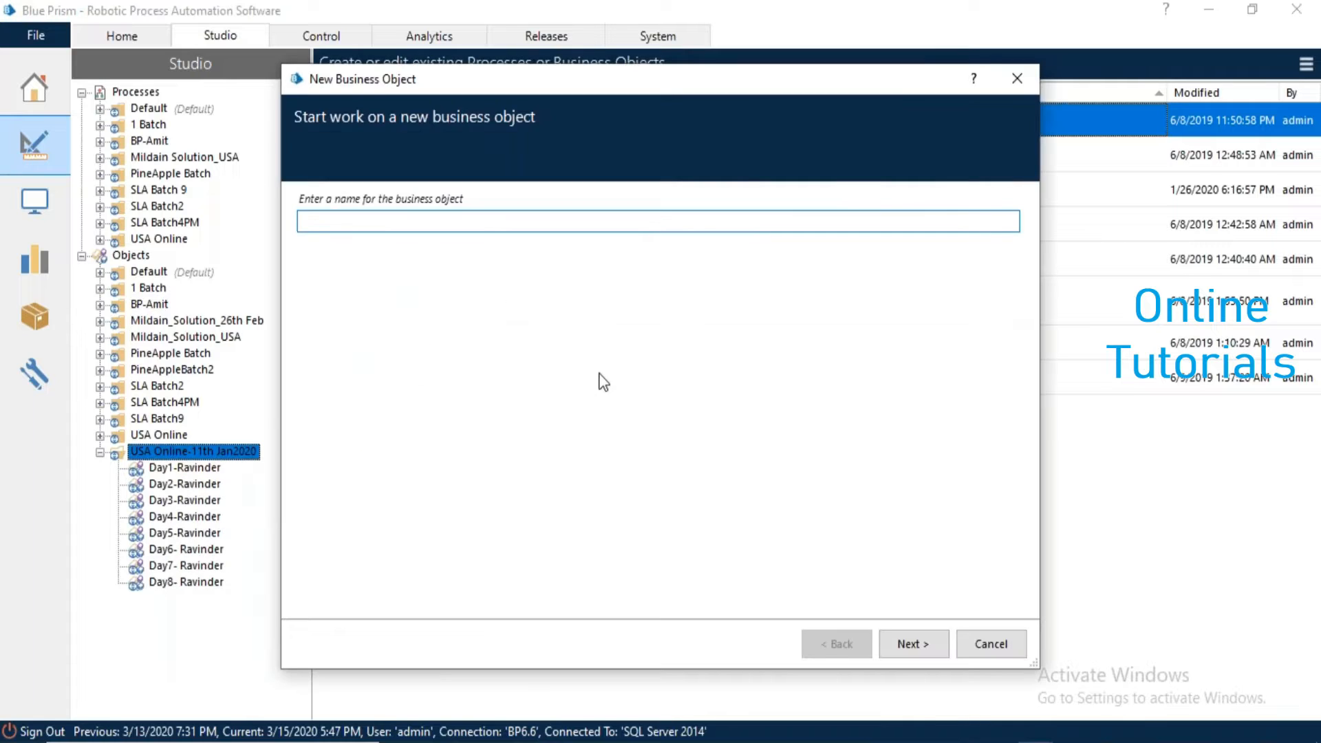
type("Day9-Ravinder")
left_click(924, 649)
- Give the new business object the description "Global Send Keys" and finish creating it
type("Global S")
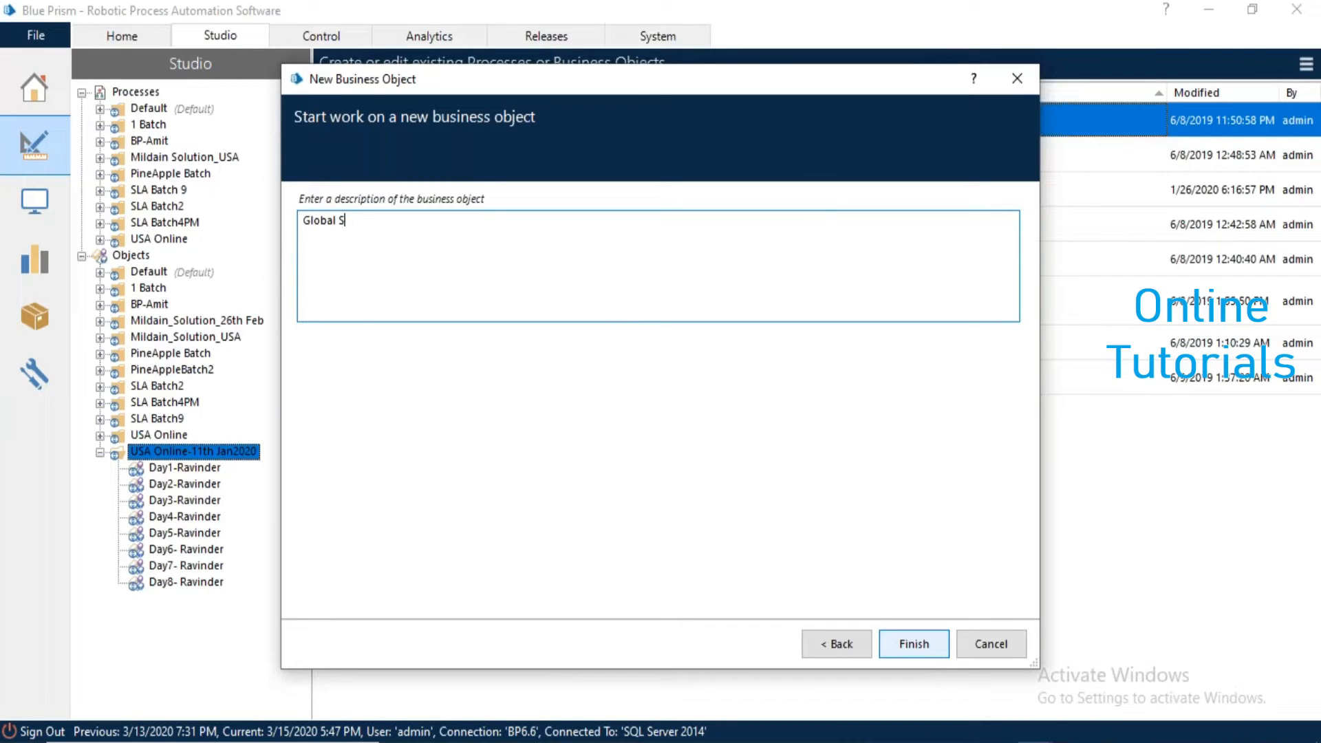
type("end Keys")
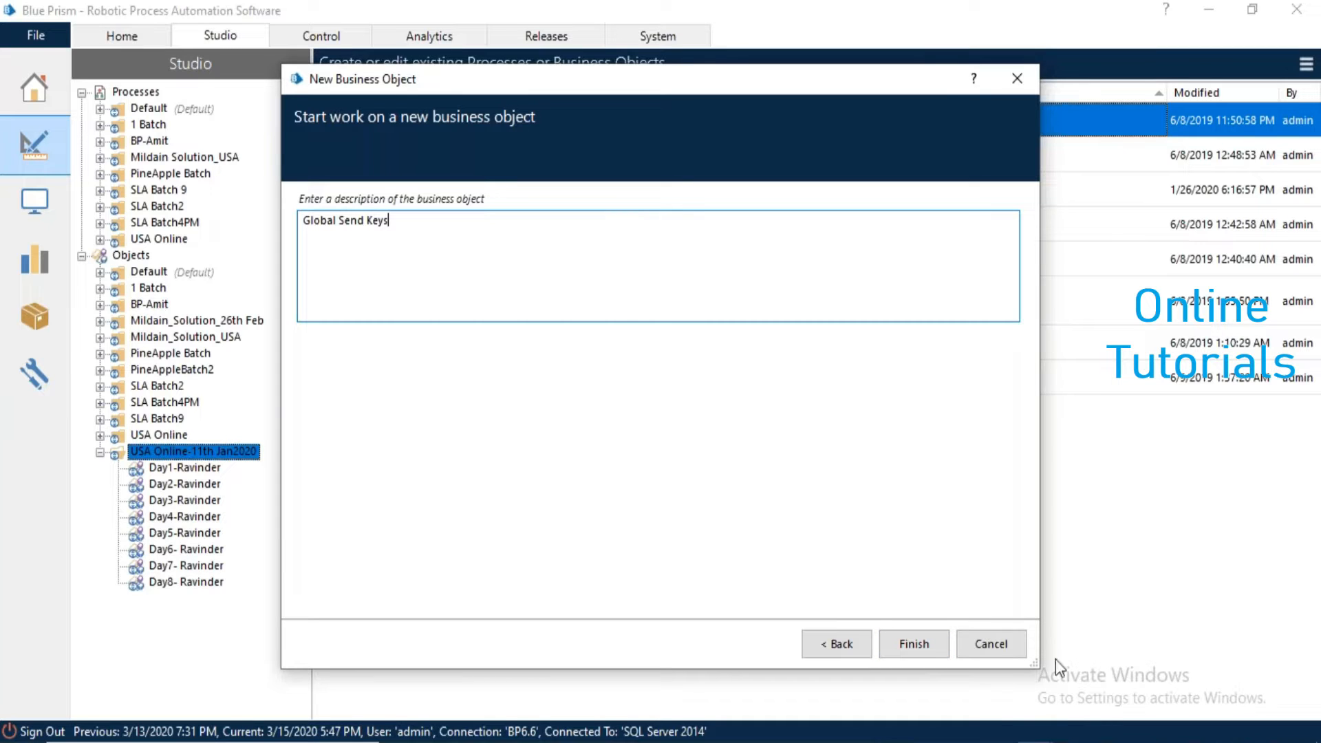
left_click(925, 650)
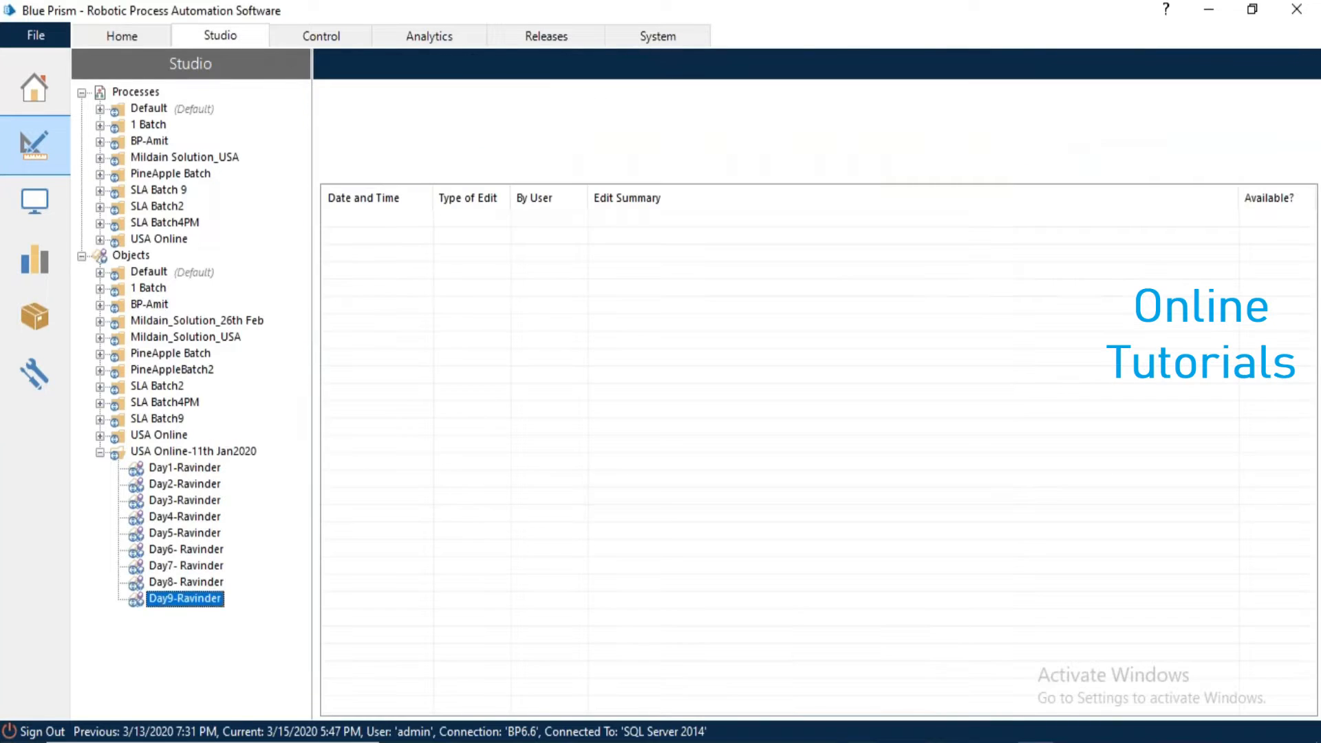
- Open the new Day9 object in a maximized Object Studio window and show its Action 1 page
double_click(206, 598)
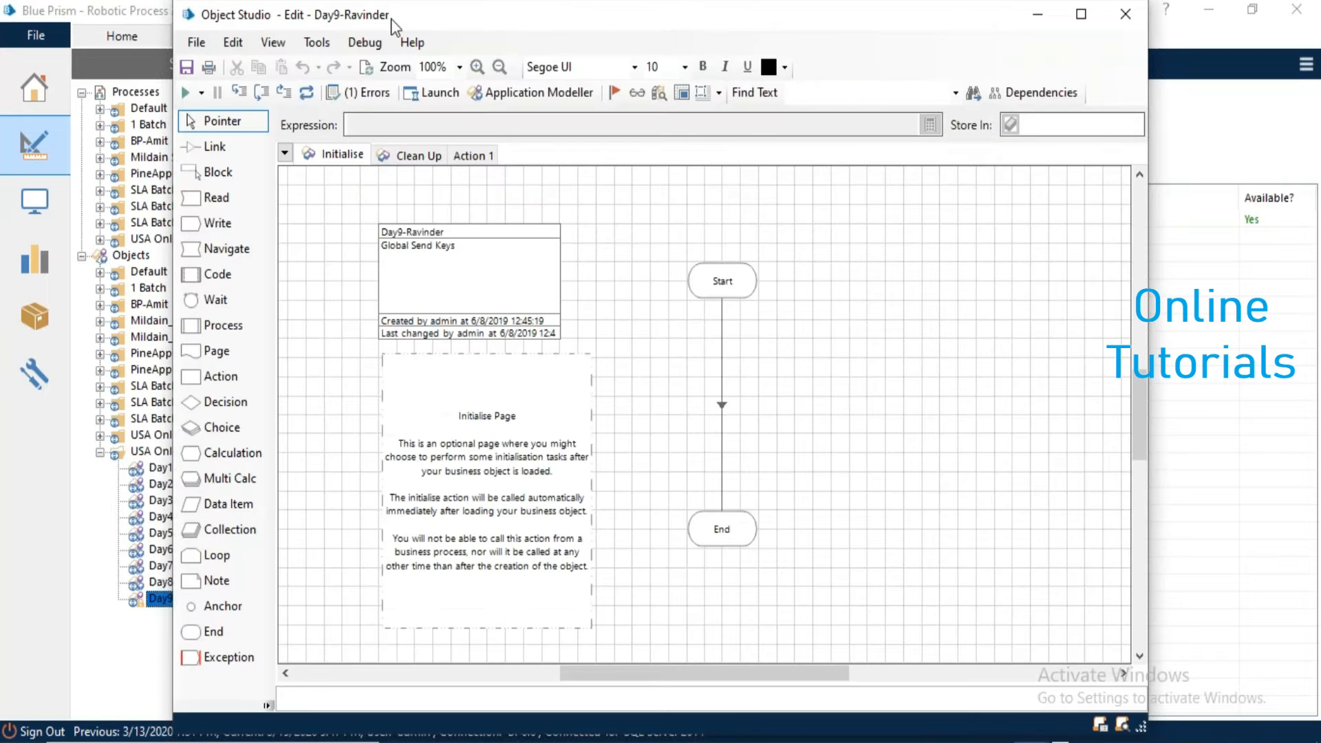
double_click(391, 19)
left_click(299, 146)
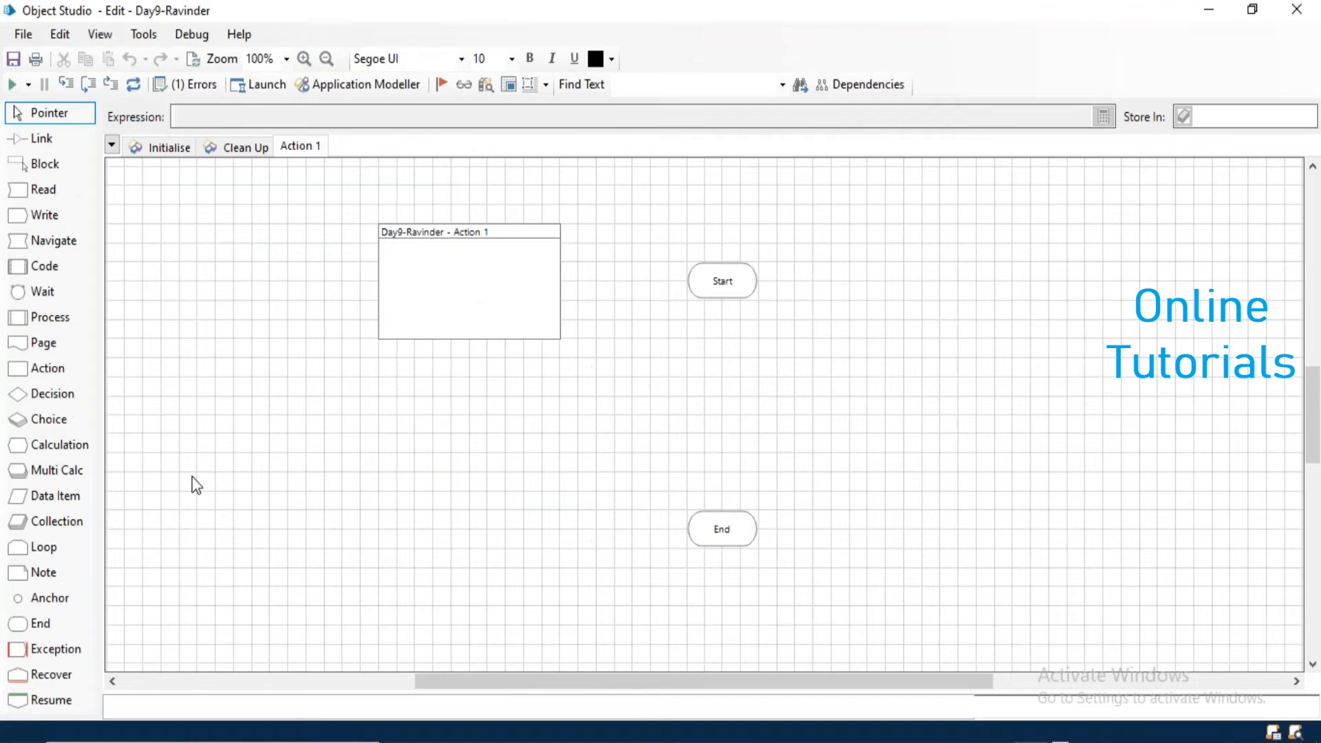
- Open a blank Notepad window to look at the target application and close it again
key("super+r")
key("Return")
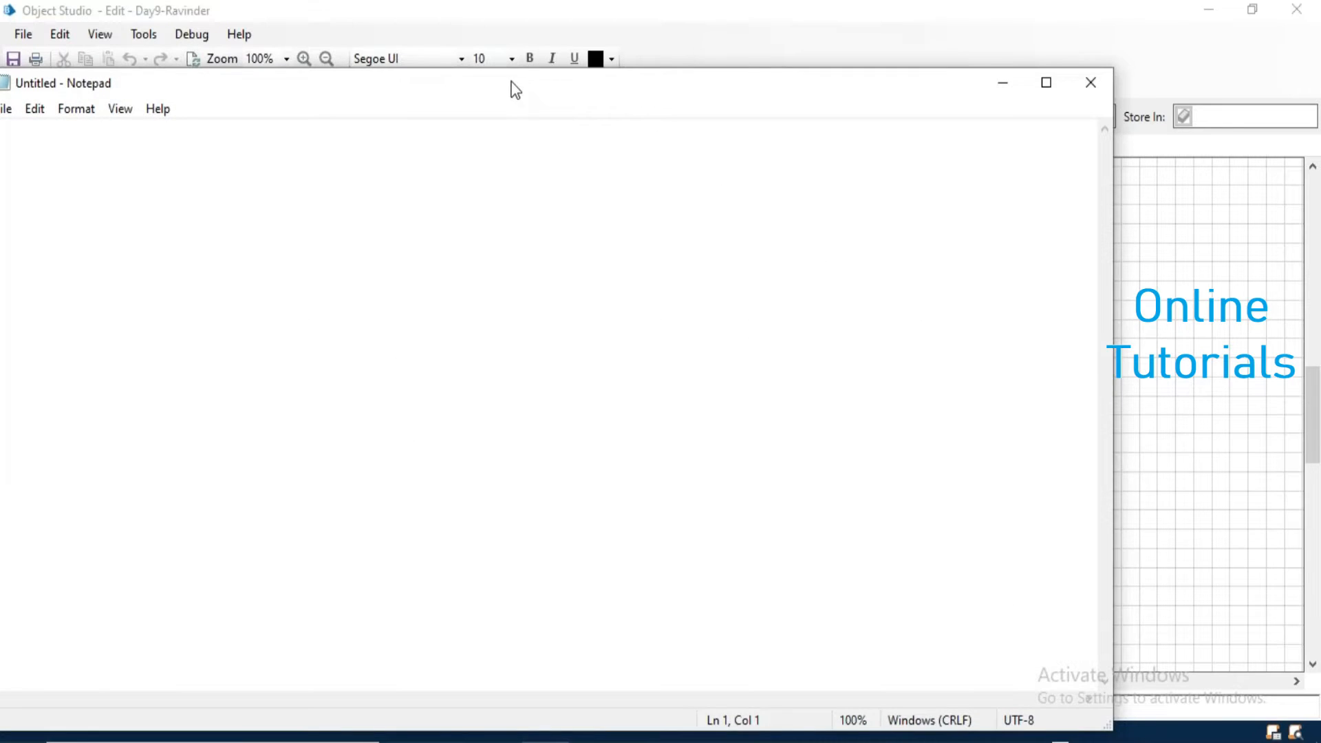
left_click_drag(515, 89, 621, 89)
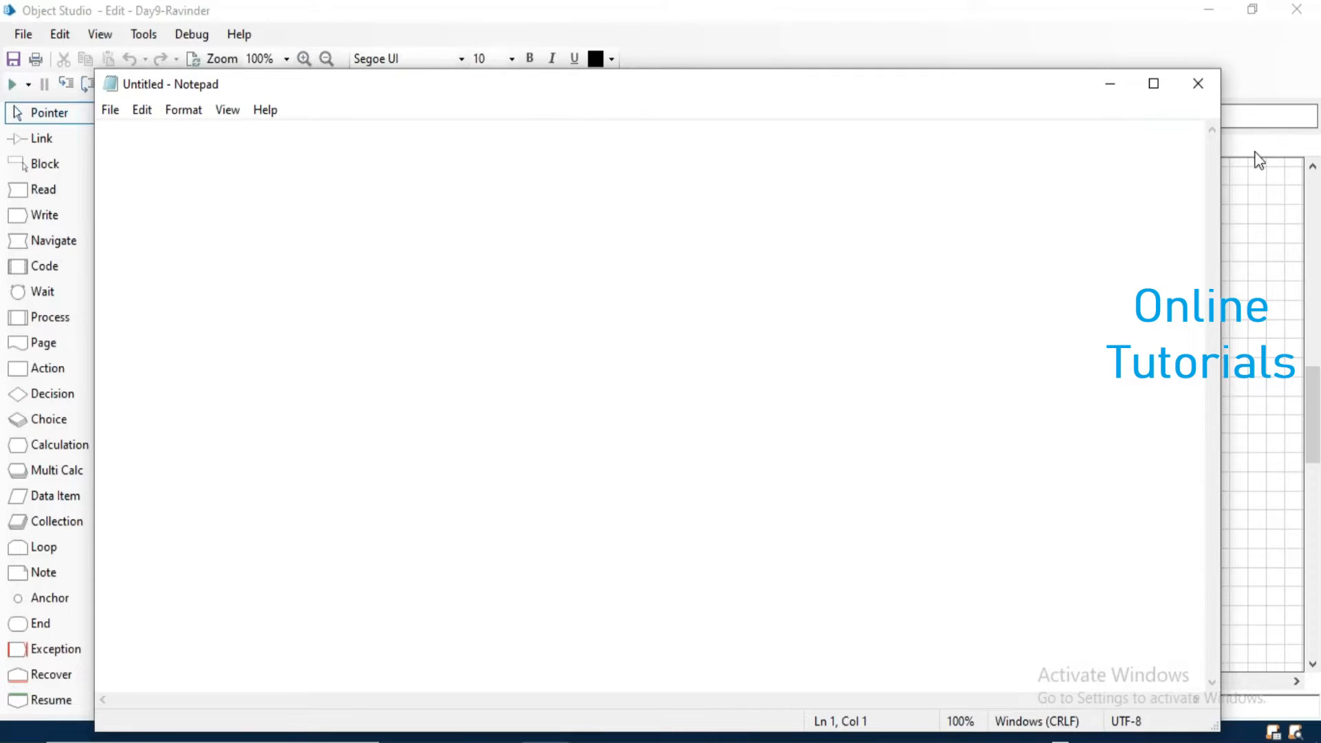
left_click(1197, 86)
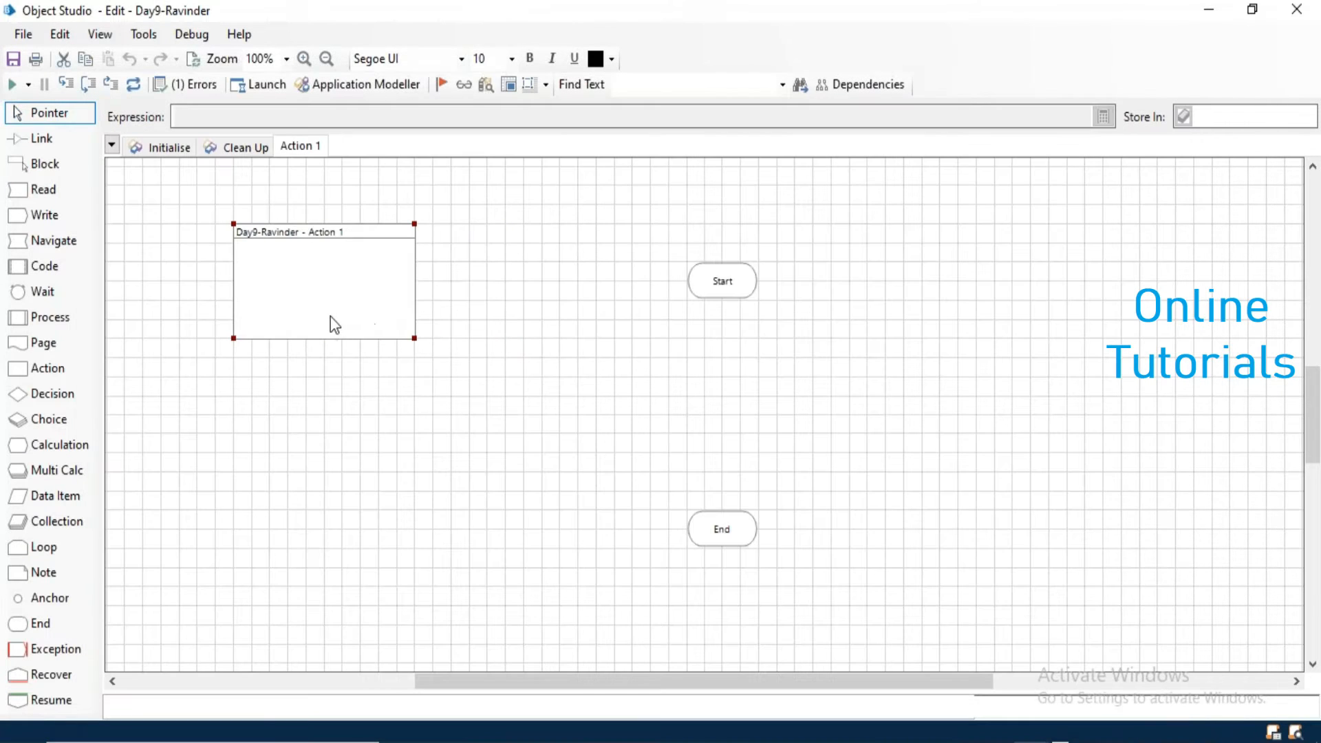
- Move the Start stage on the Action 1 page next to the page information box
left_click_drag(700, 274, 483, 255)
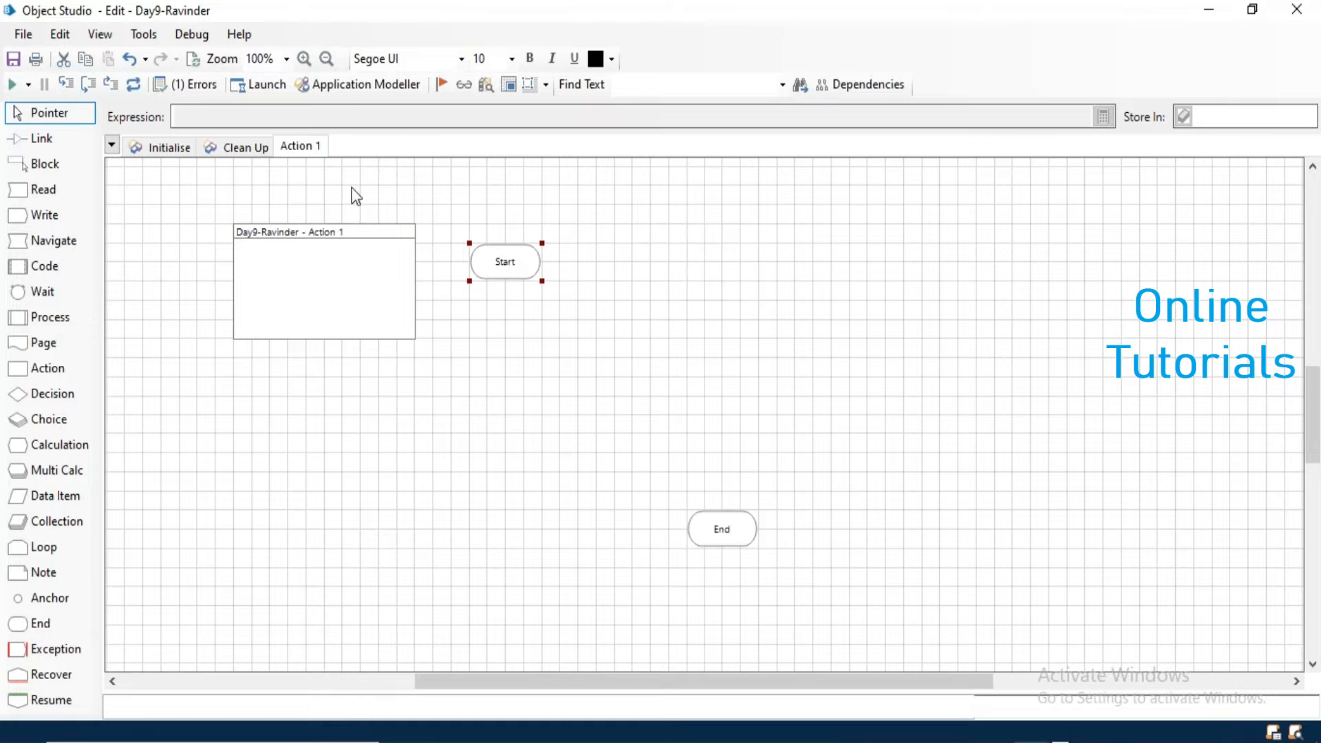
- Define a new application model named Notepad as a Windows application launched from an executable file
left_click(342, 92)
left_click(548, 218)
left_click_drag(548, 218, 415, 220)
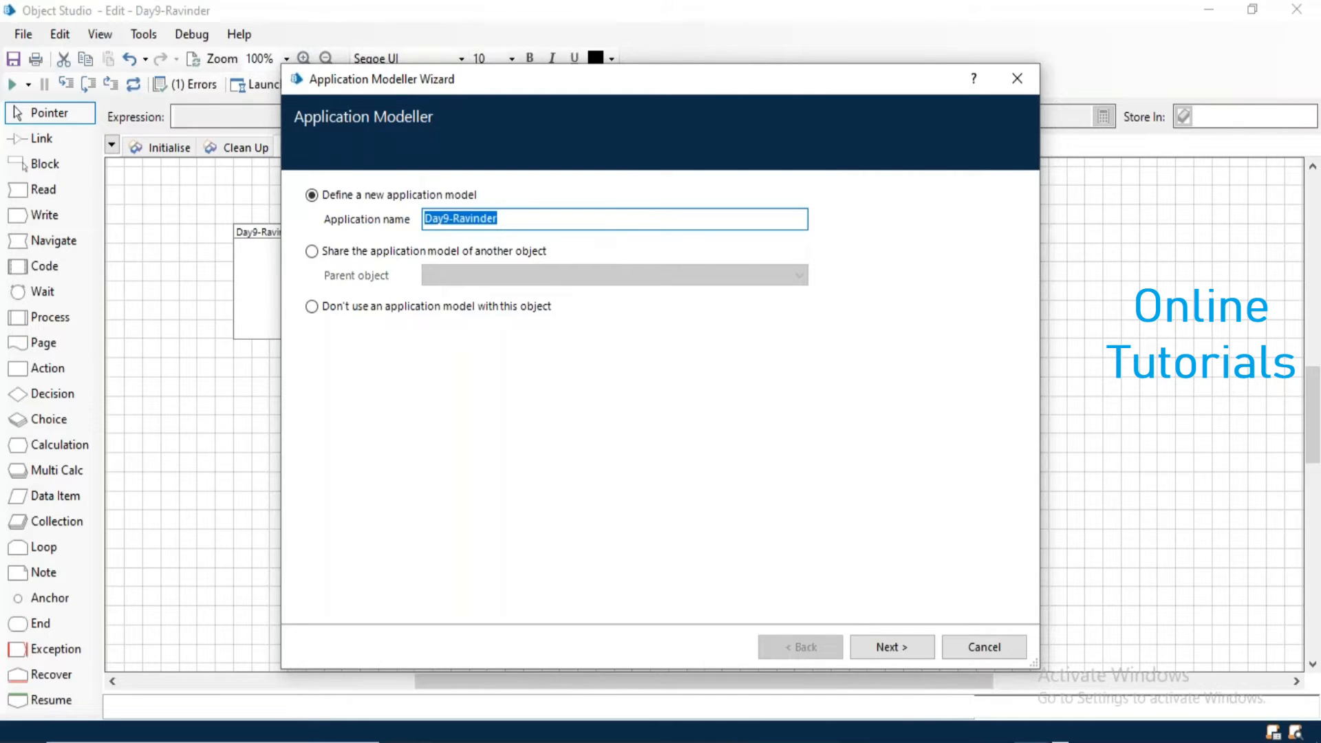
type("Notepad")
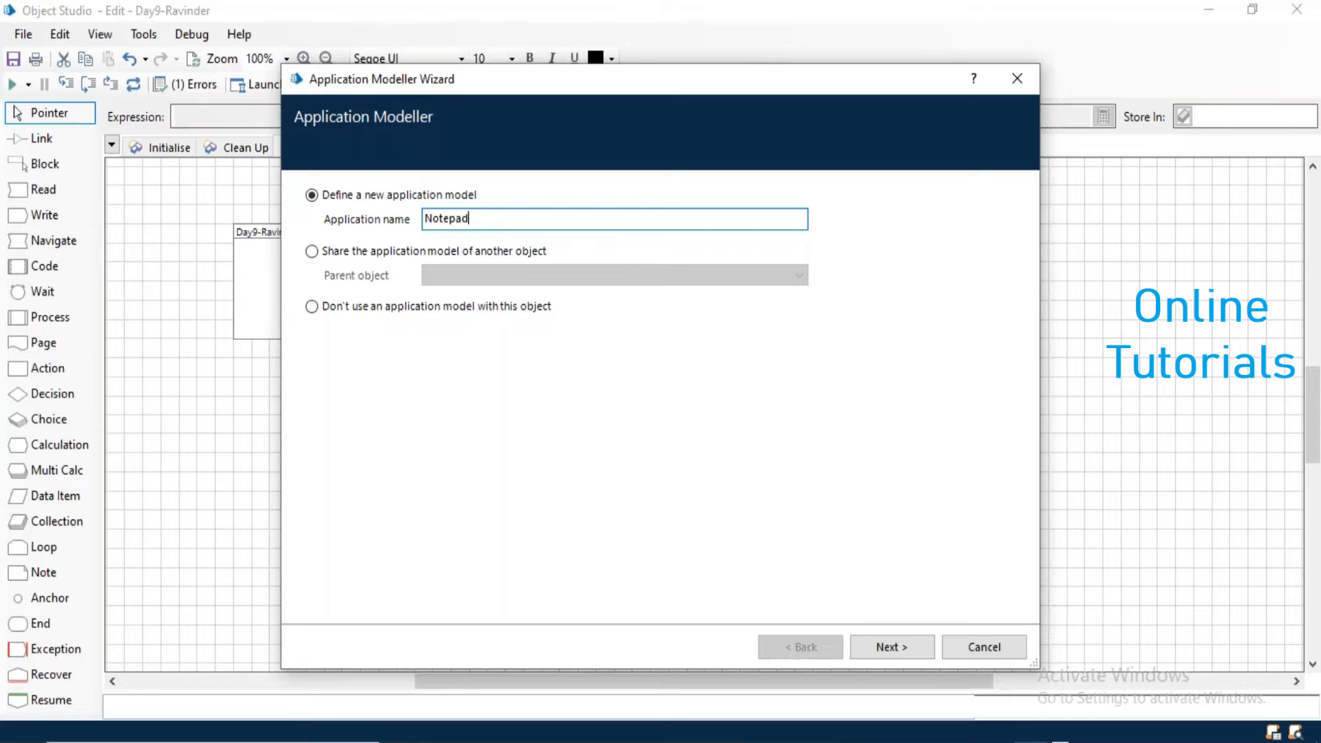
left_click(890, 646)
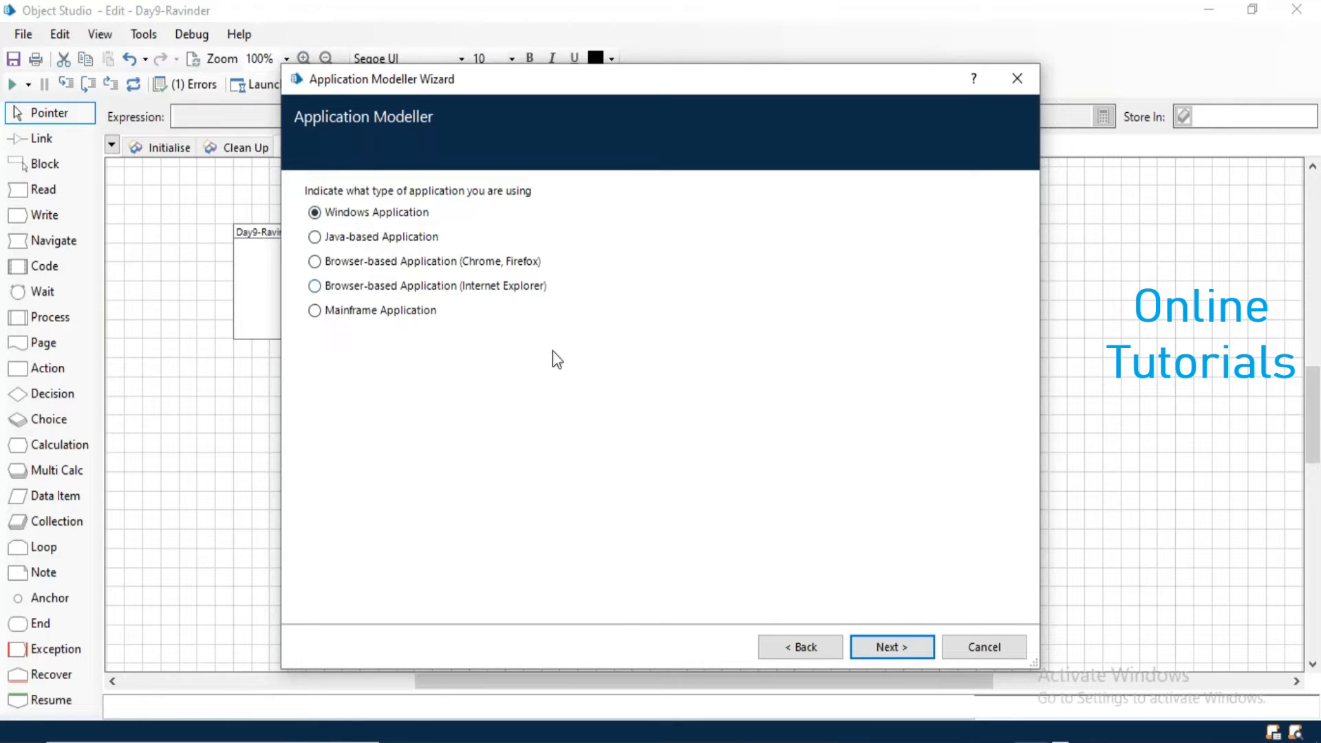
left_click(884, 649)
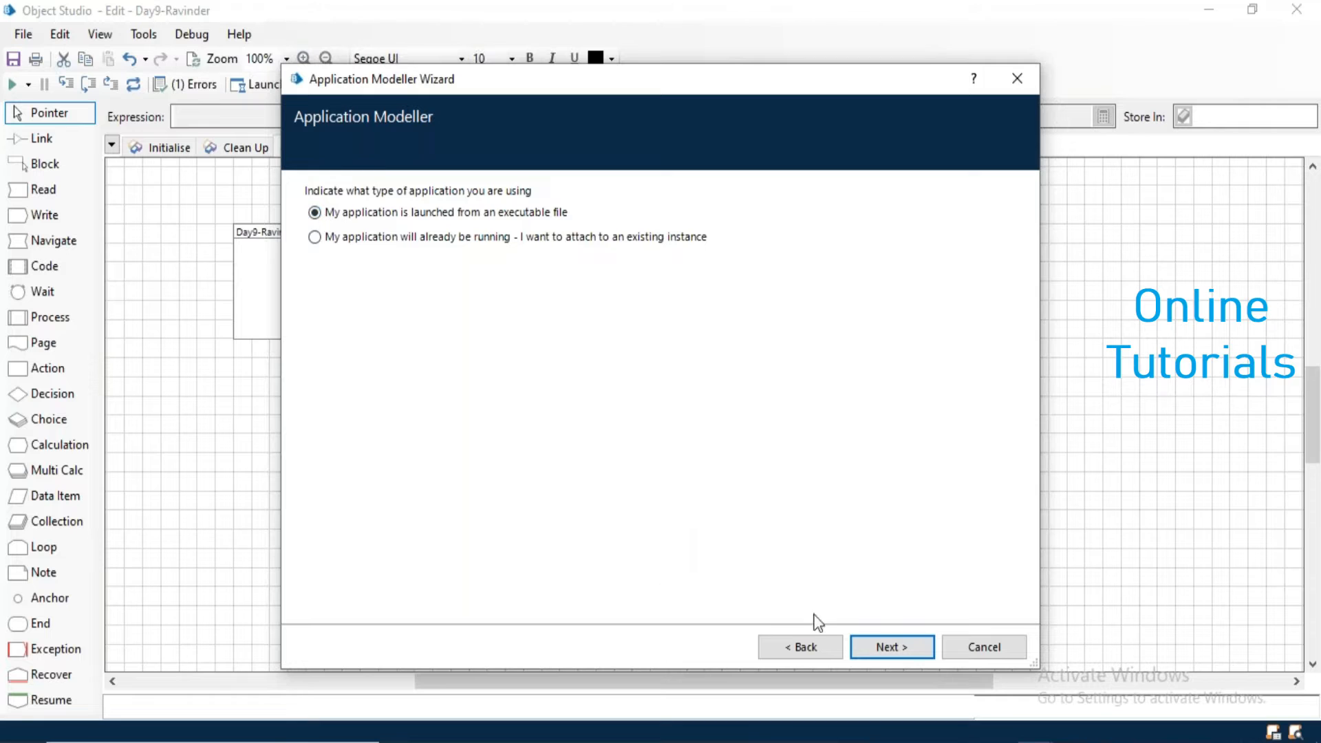
left_click(897, 647)
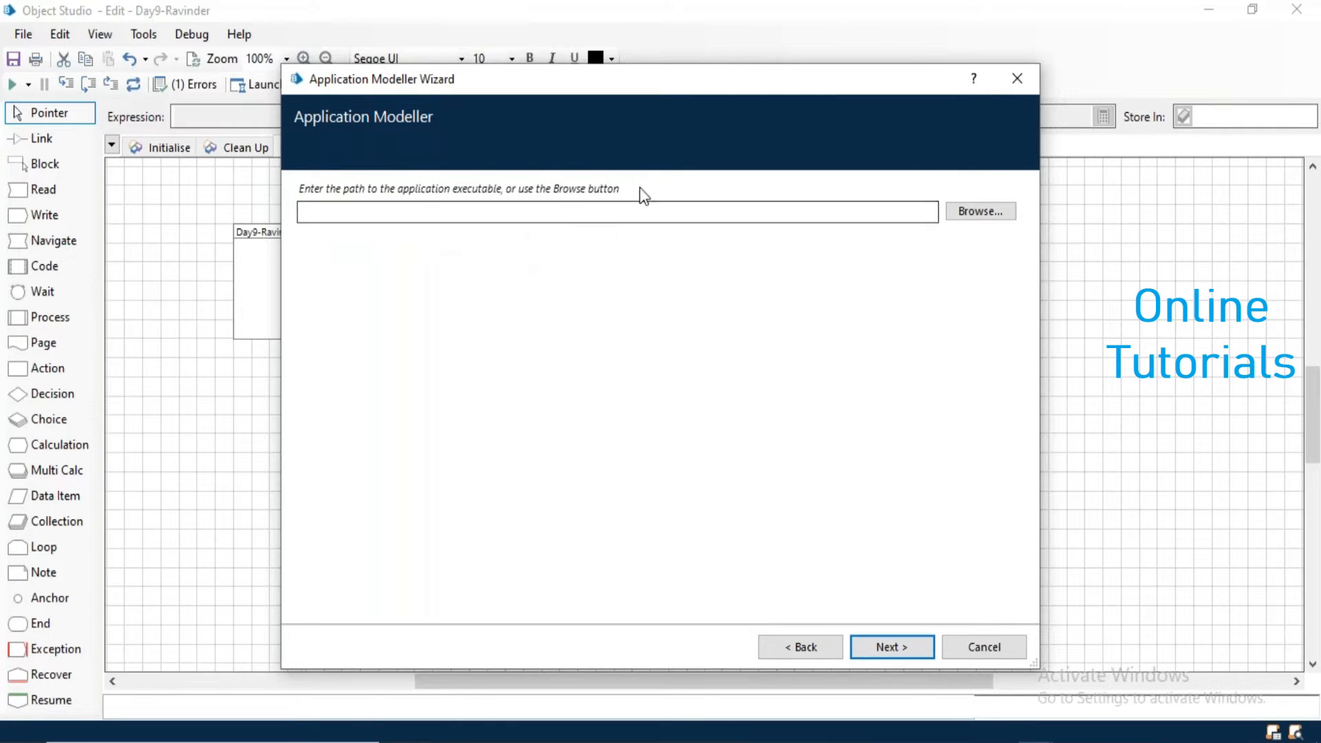
- Set the application's executable path to C:\Windows\notepad.exe by locating the file
left_click(975, 217)
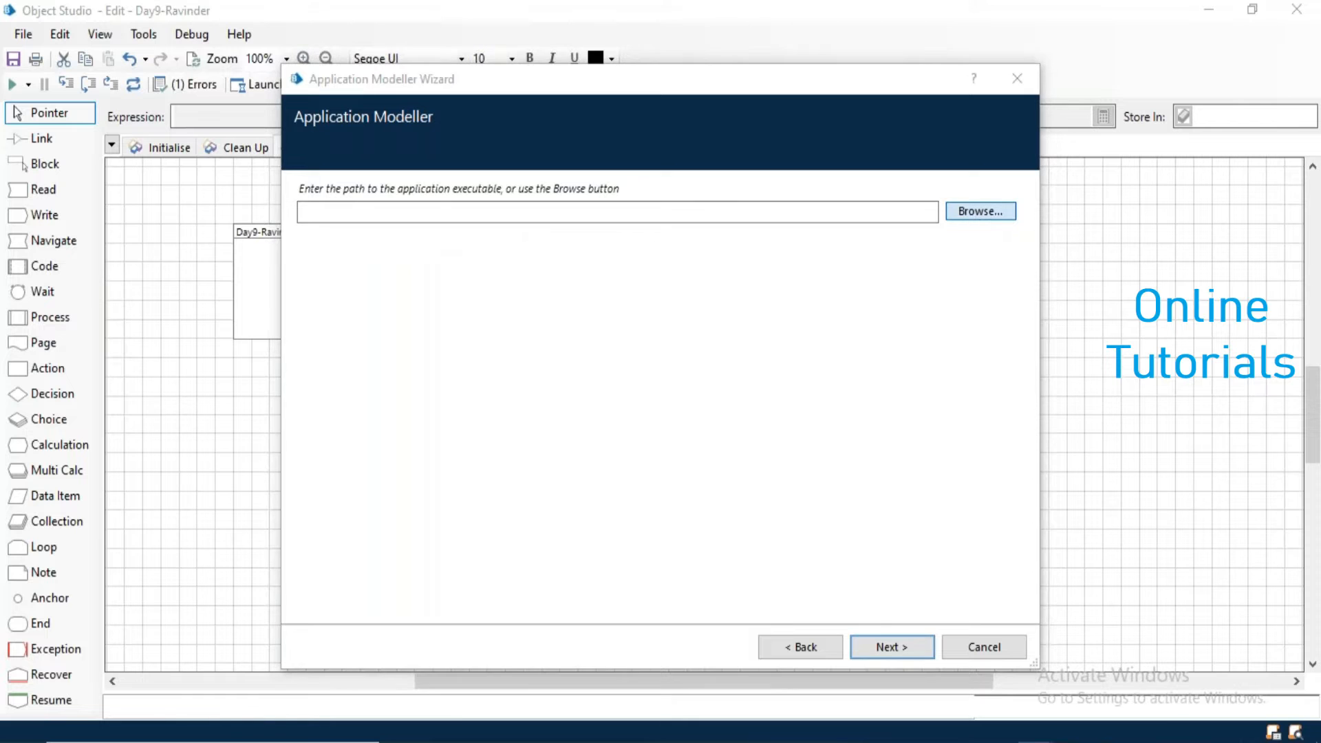
scroll(444, 350, "down", 5)
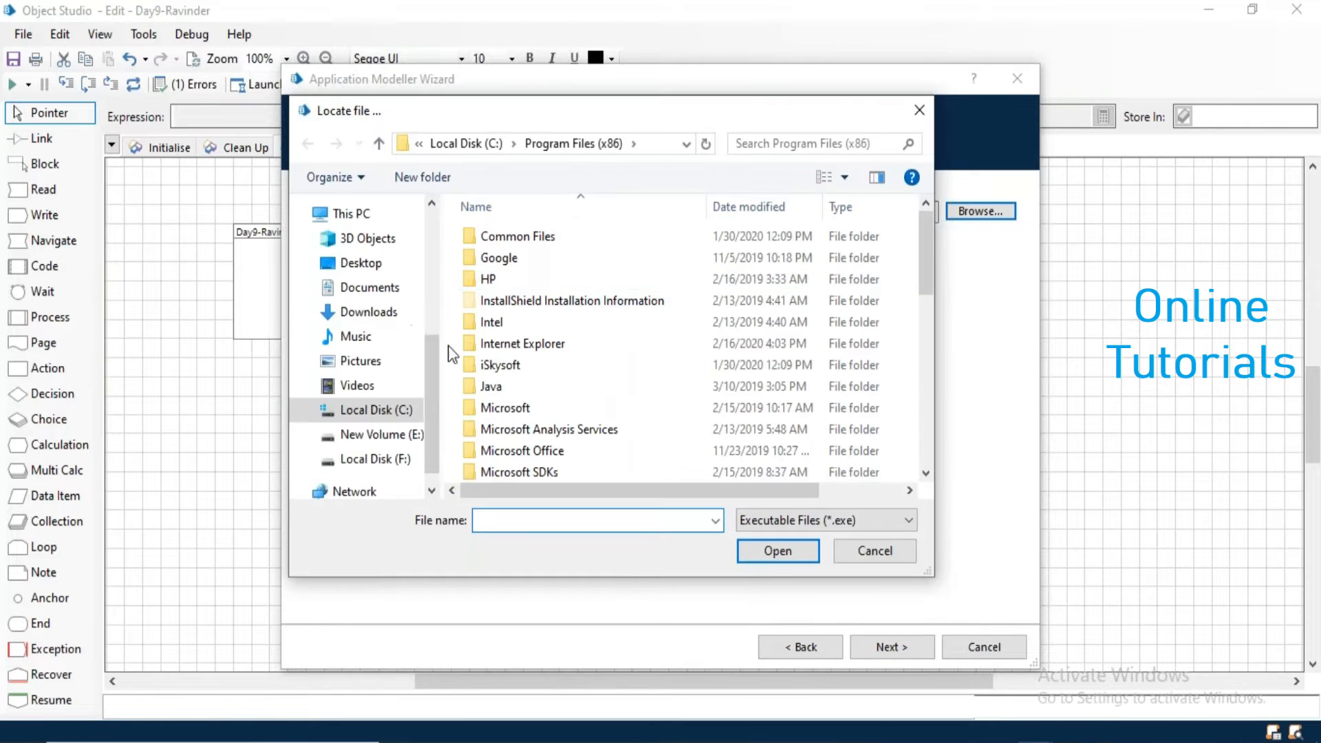
left_click(385, 410)
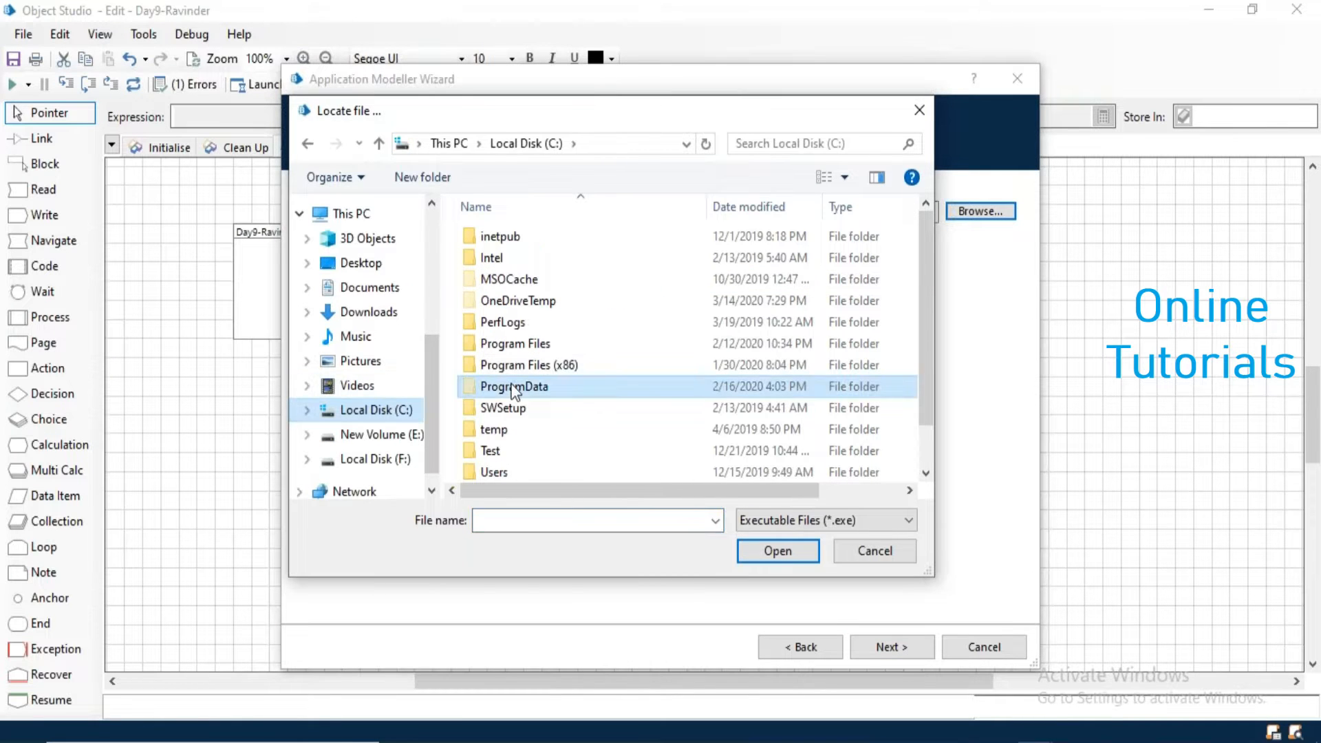
scroll(514, 390, "down", 1)
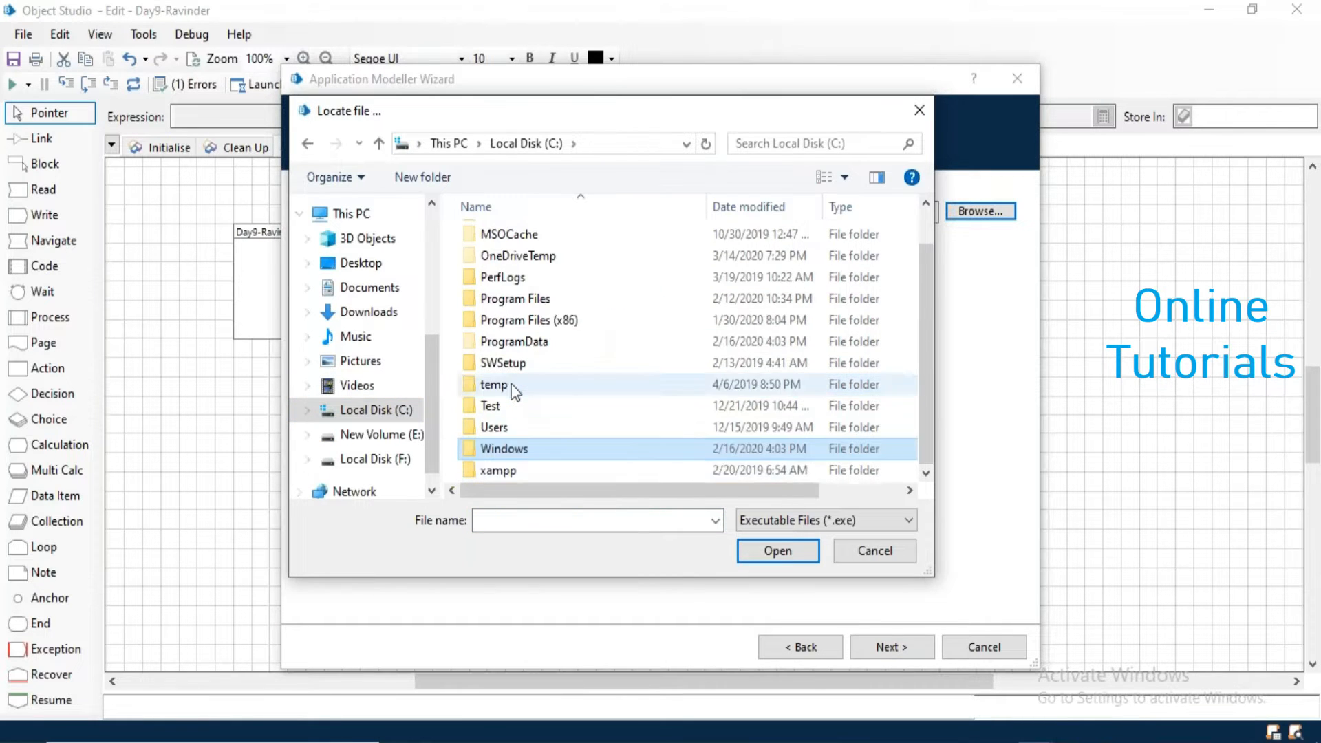
double_click(515, 455)
left_click(519, 418)
key("n")
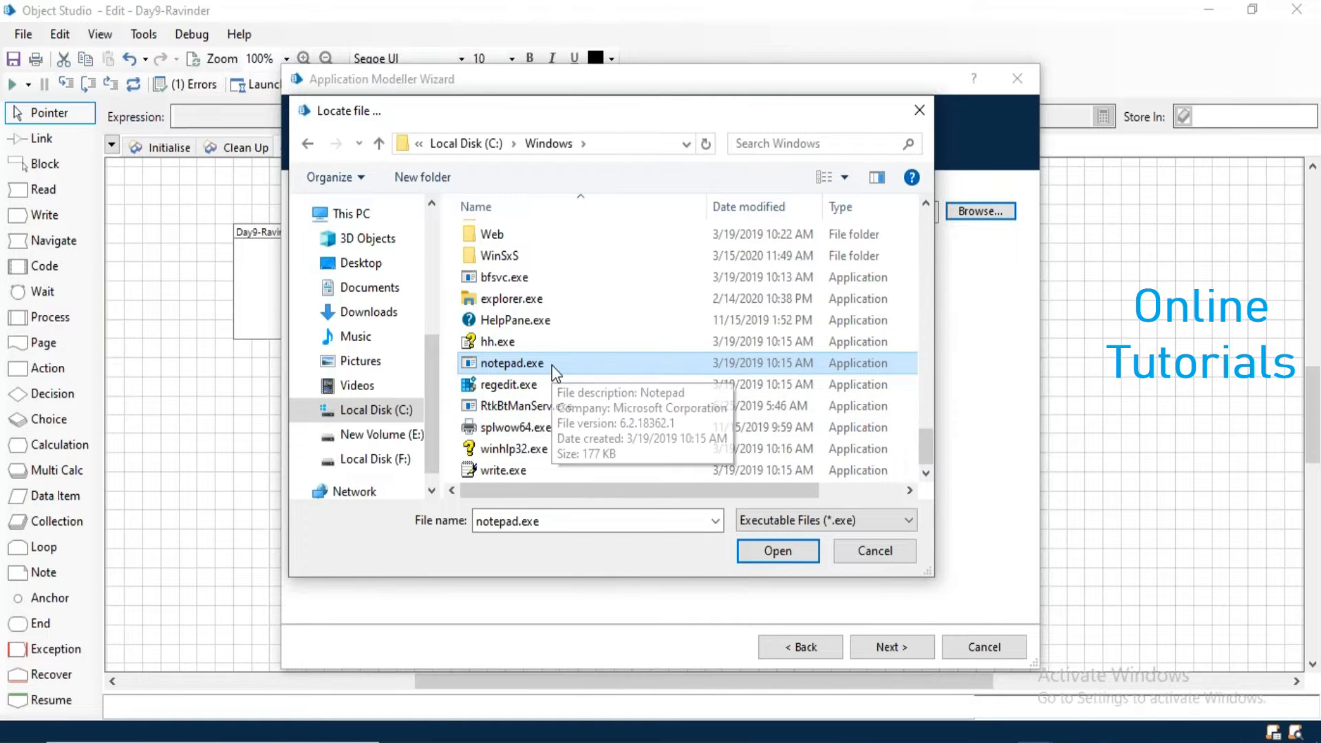
left_click(769, 552)
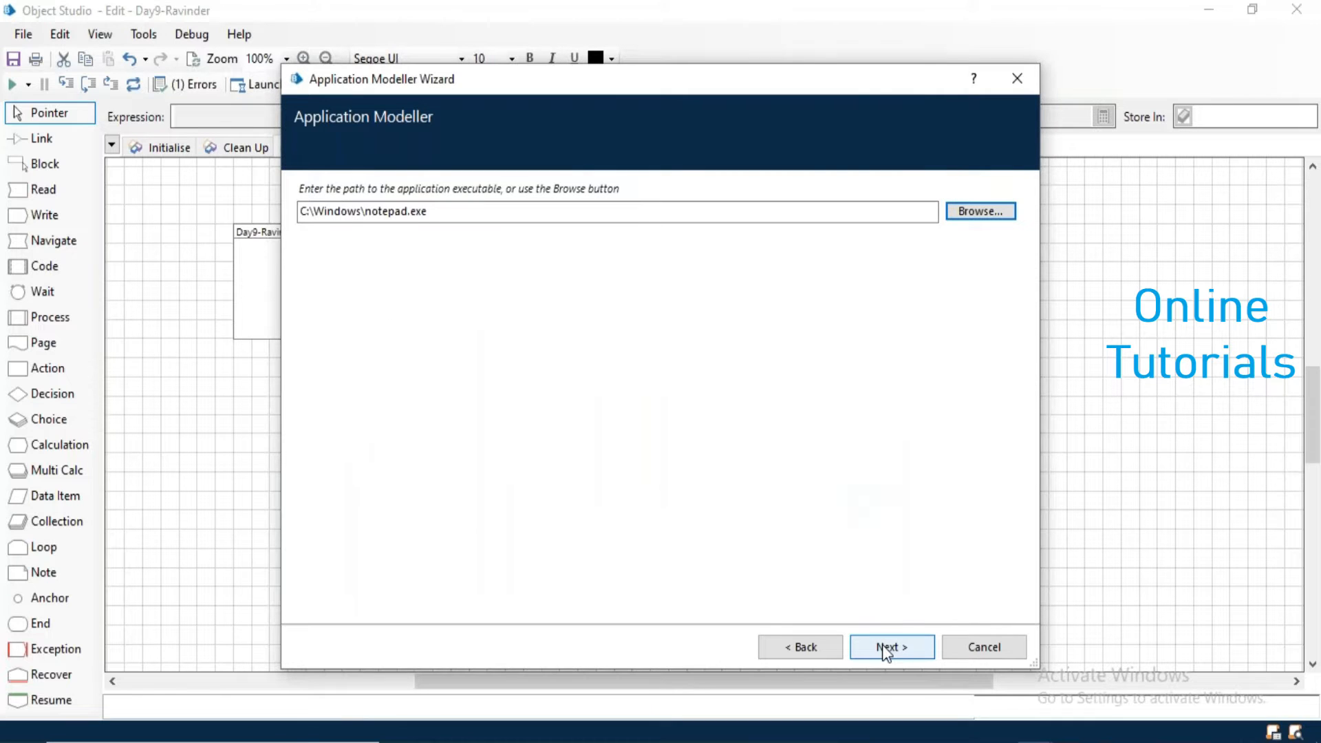
- Finish the Application Modeller Wizard, leaving the command line parameters and all remaining options at their defaults
left_click(886, 648)
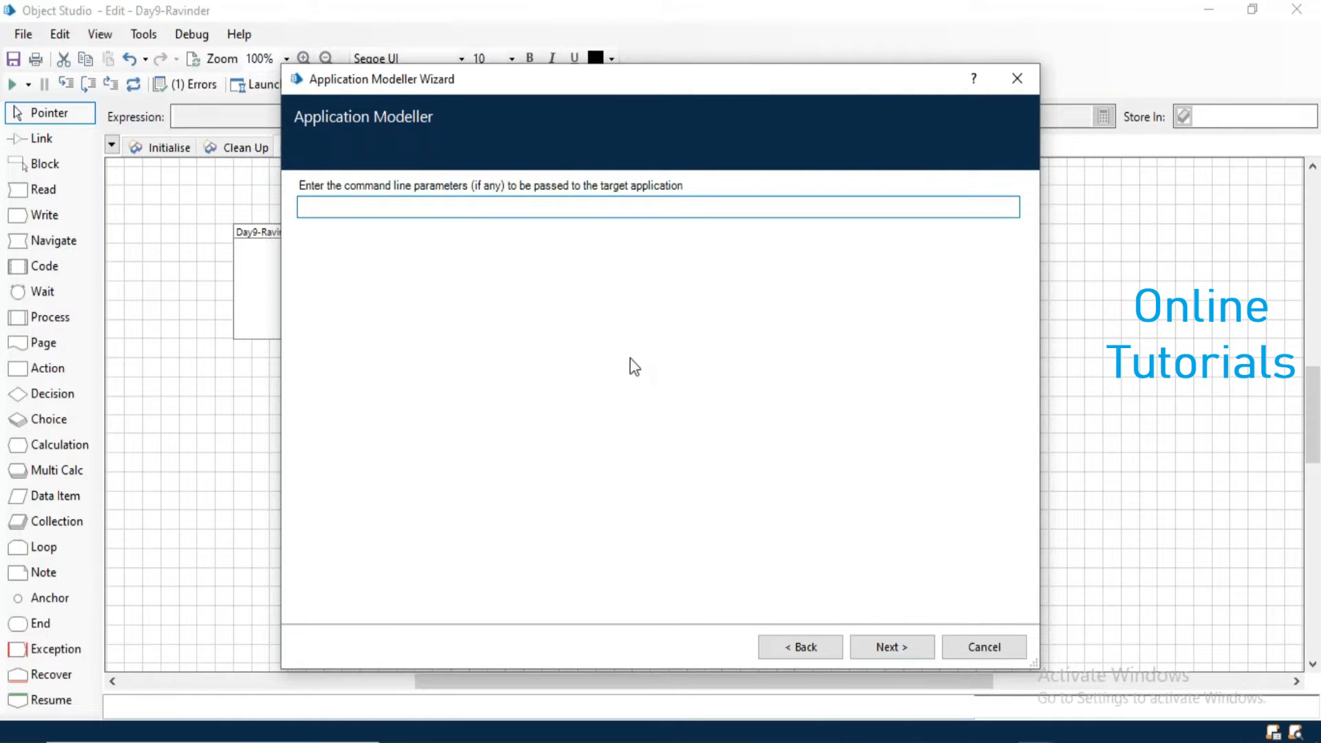
left_click(901, 641)
left_click(902, 641)
left_click(901, 641)
left_click(901, 641)
left_click(901, 641)
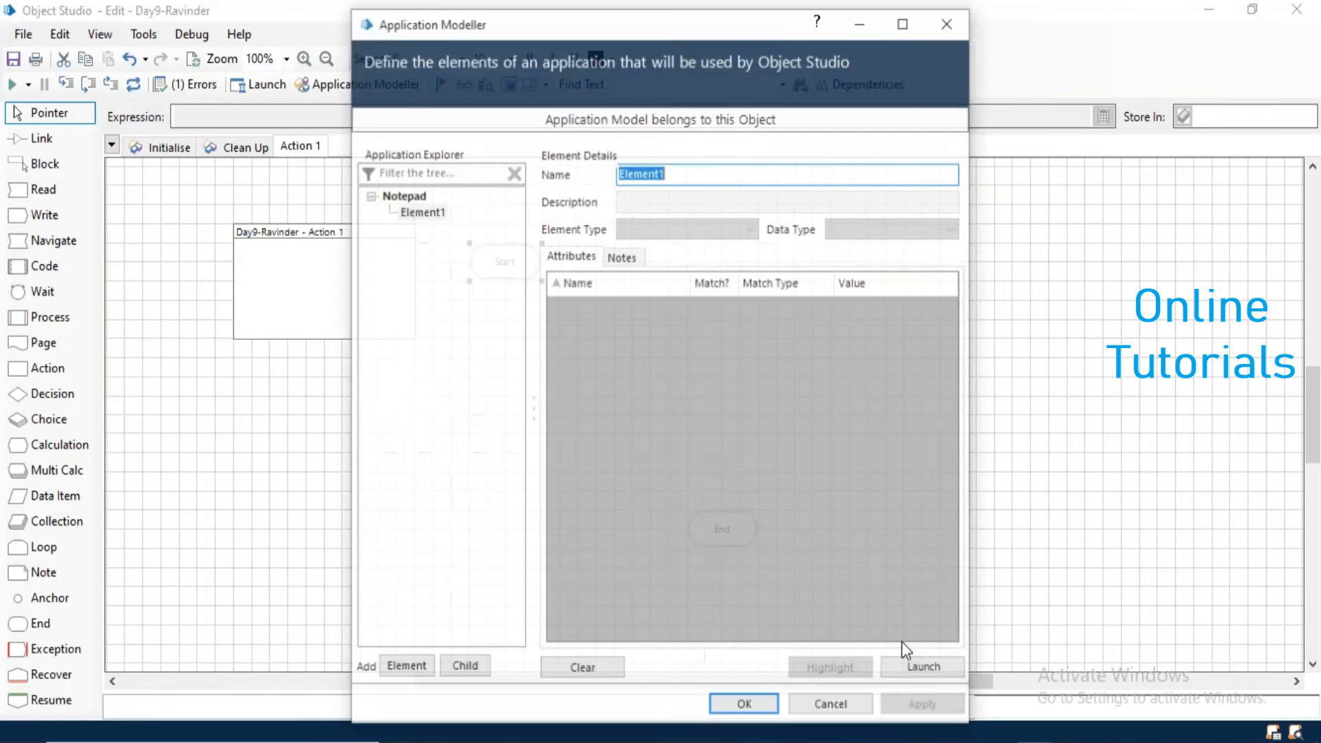
- Test-launch Notepad from the Application Modeller, close it, and accept the application model
left_click(919, 669)
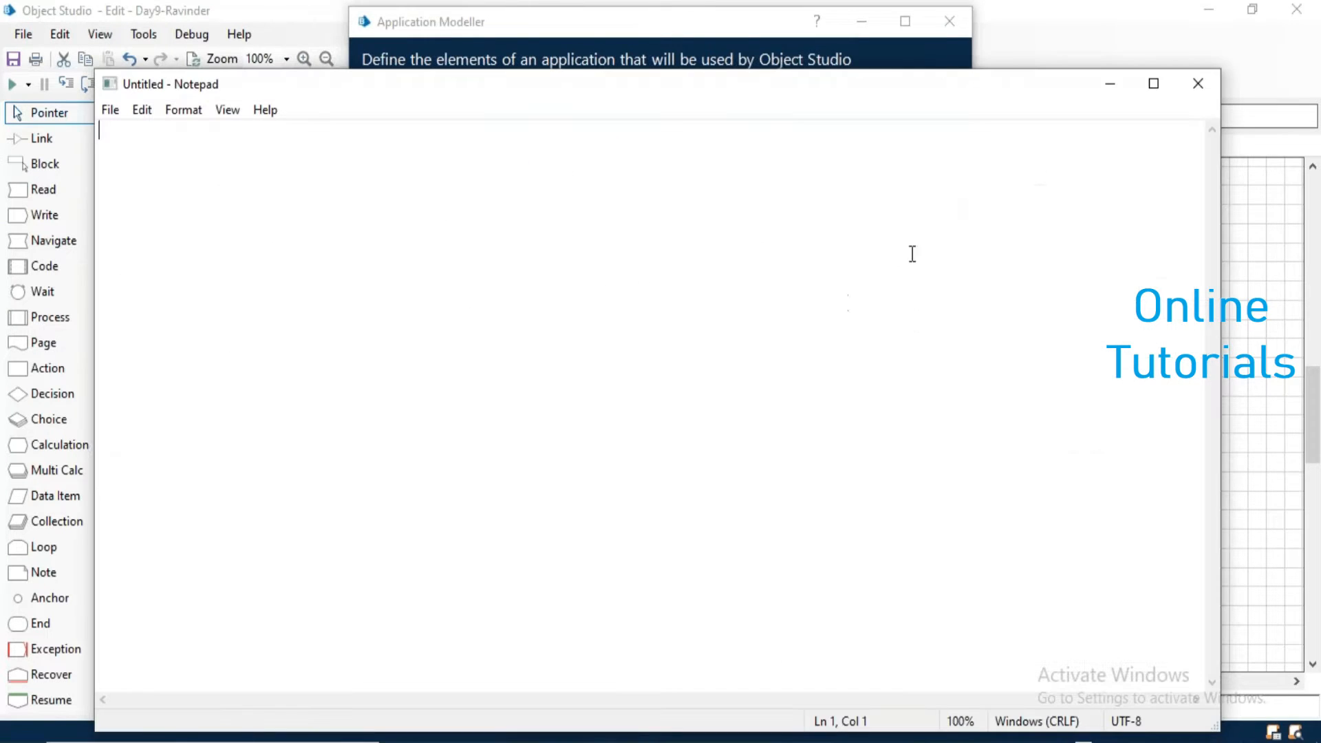
left_click(1198, 94)
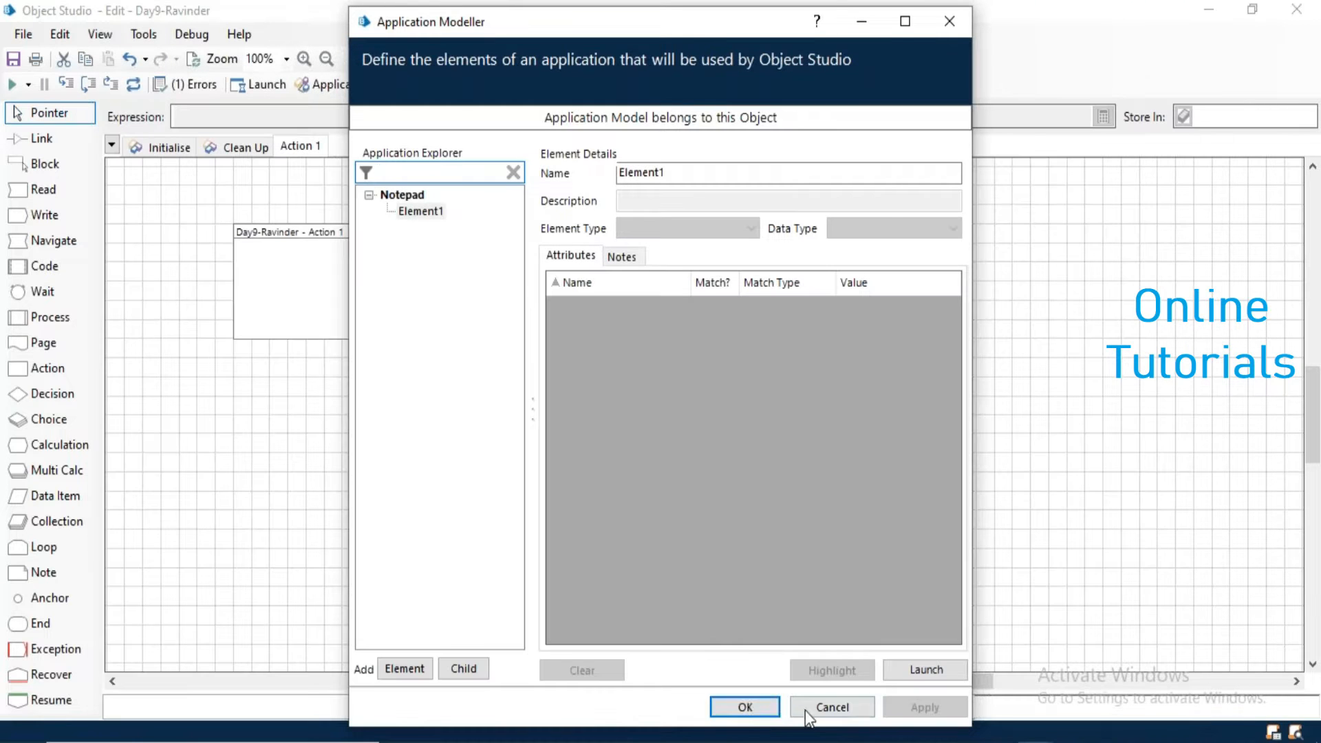
left_click(755, 711)
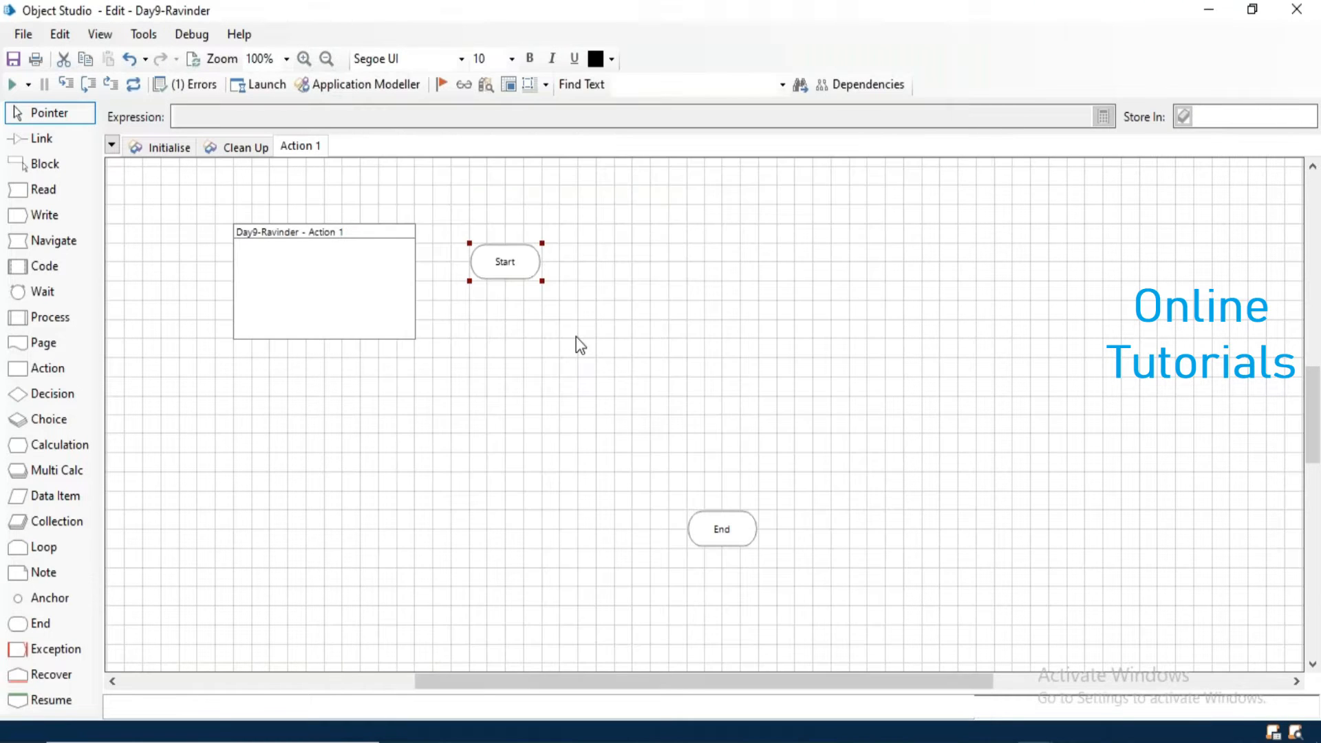
- Rename the Action 1 page as Global Send Key
right_click(307, 150)
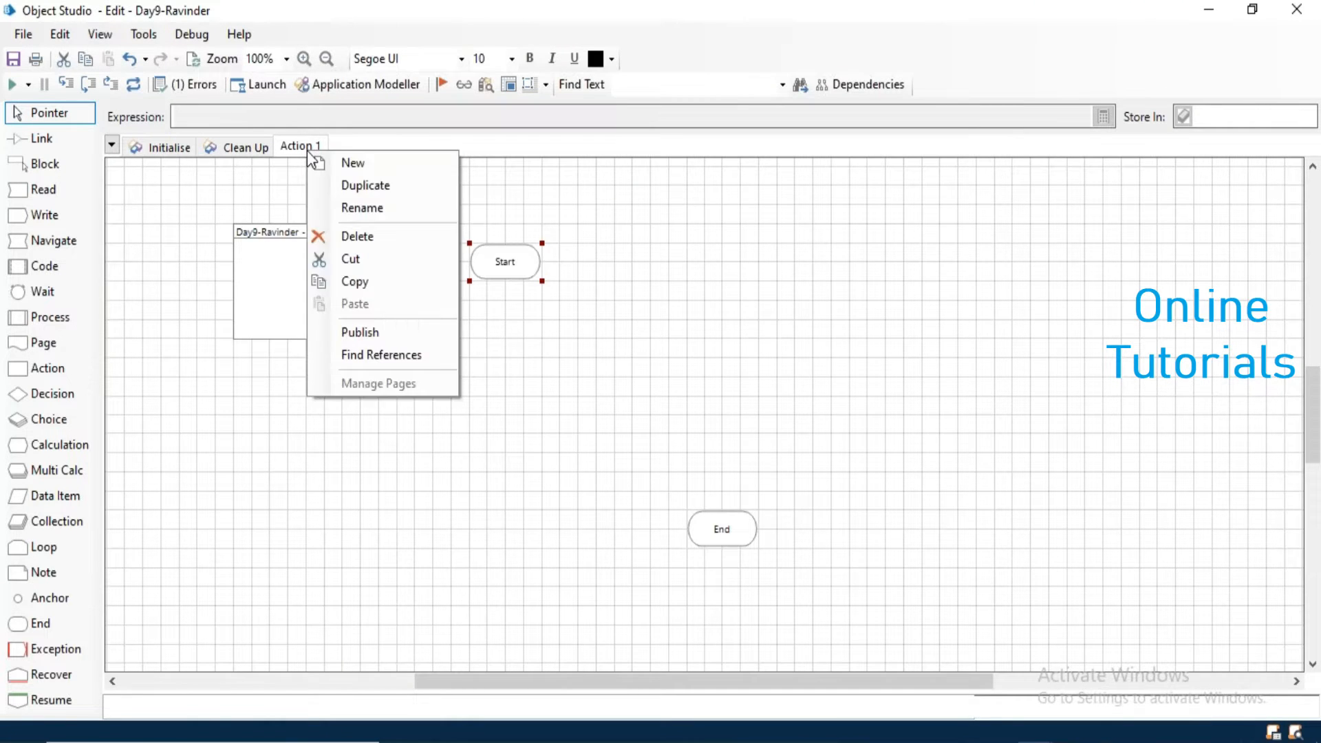
left_click(362, 212)
type("G")
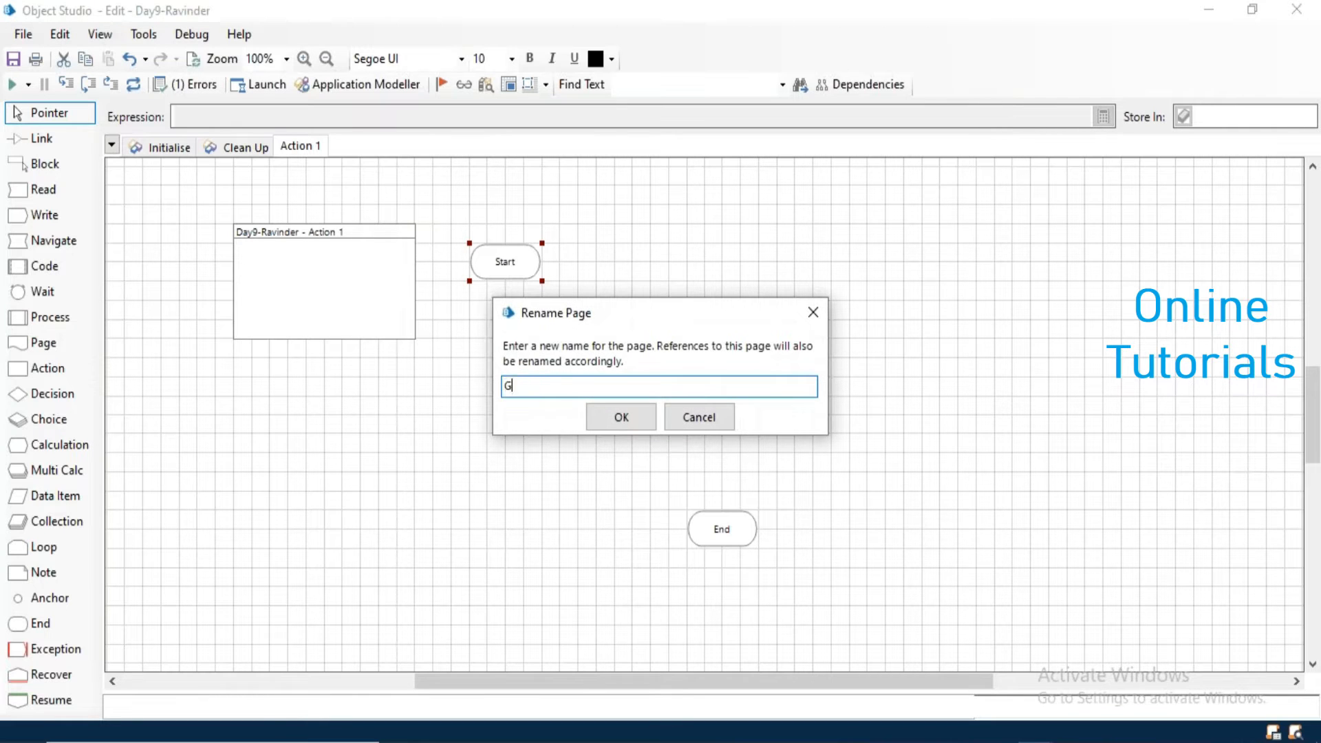
type("lobal Send Key")
key("Return")
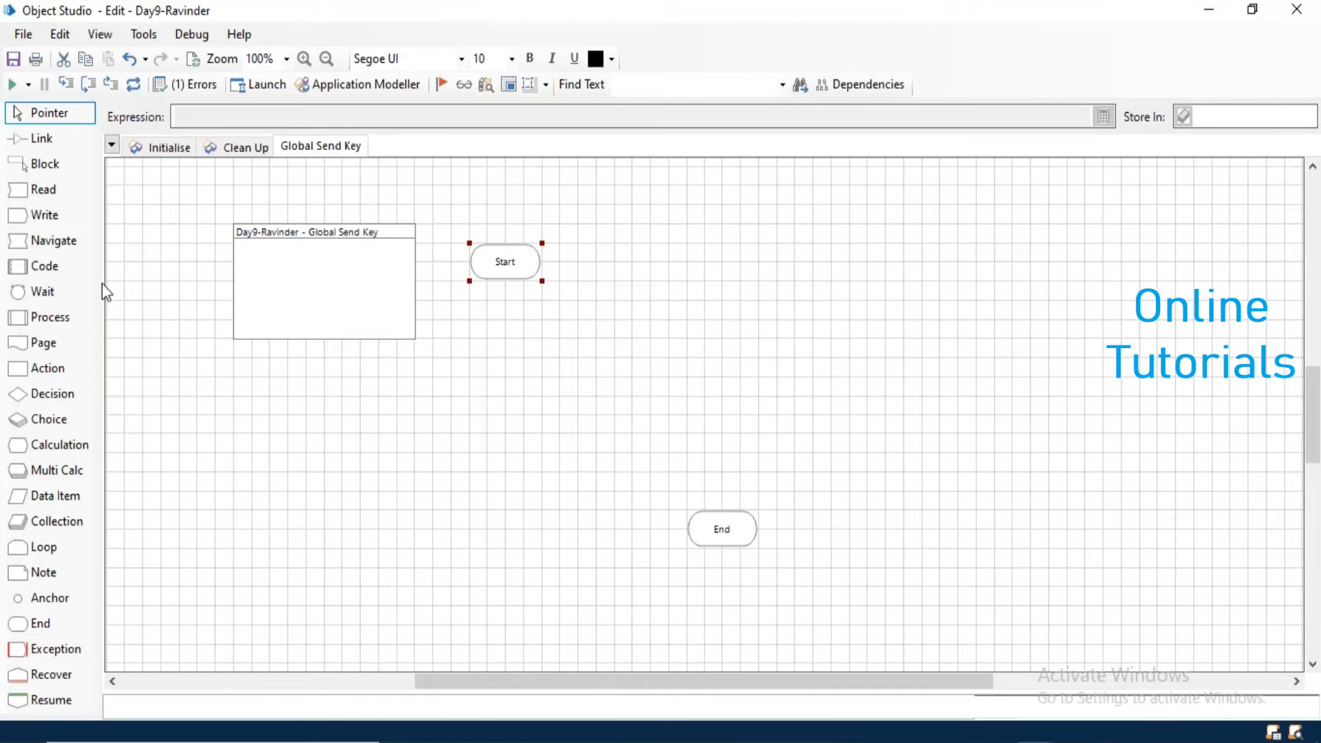
- Add a Navigate stage named Launch App beside Start, using the Notepad element with the Launch action
left_click_drag(62, 242, 624, 264)
double_click(624, 264)
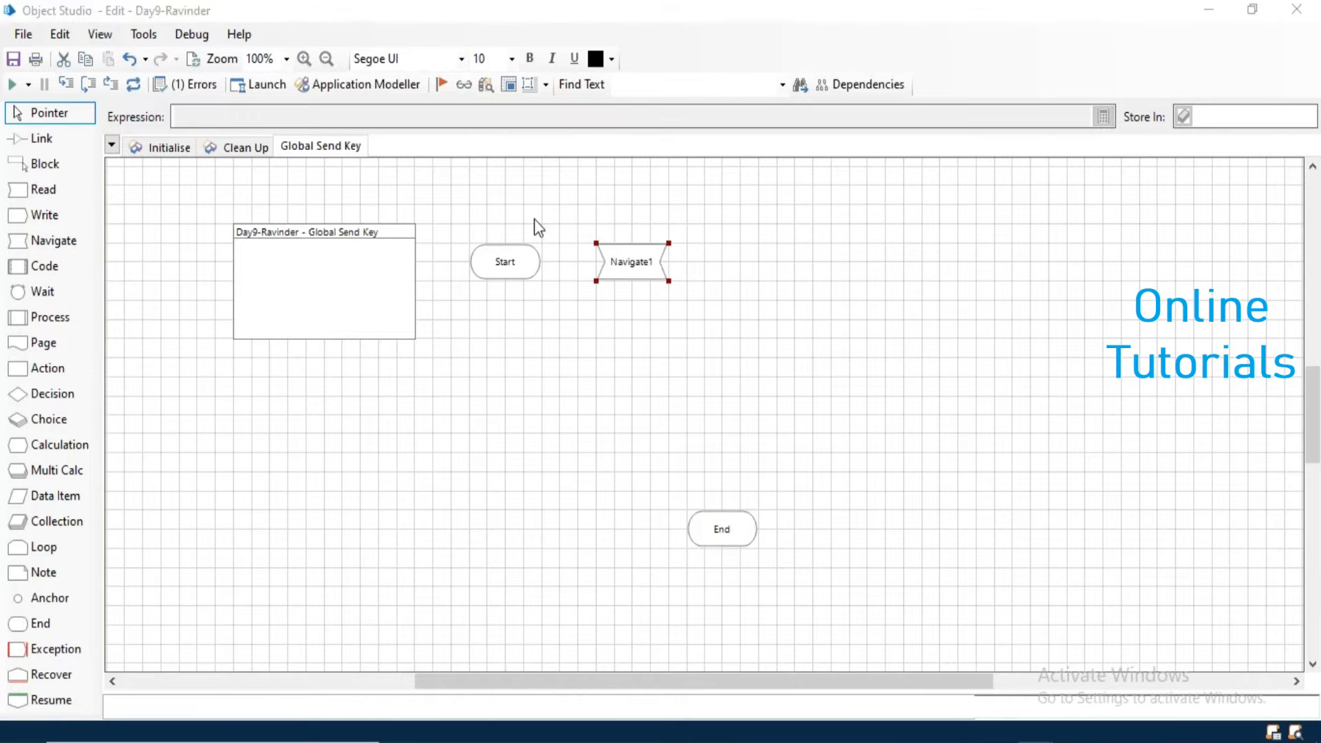
type("Launch App")
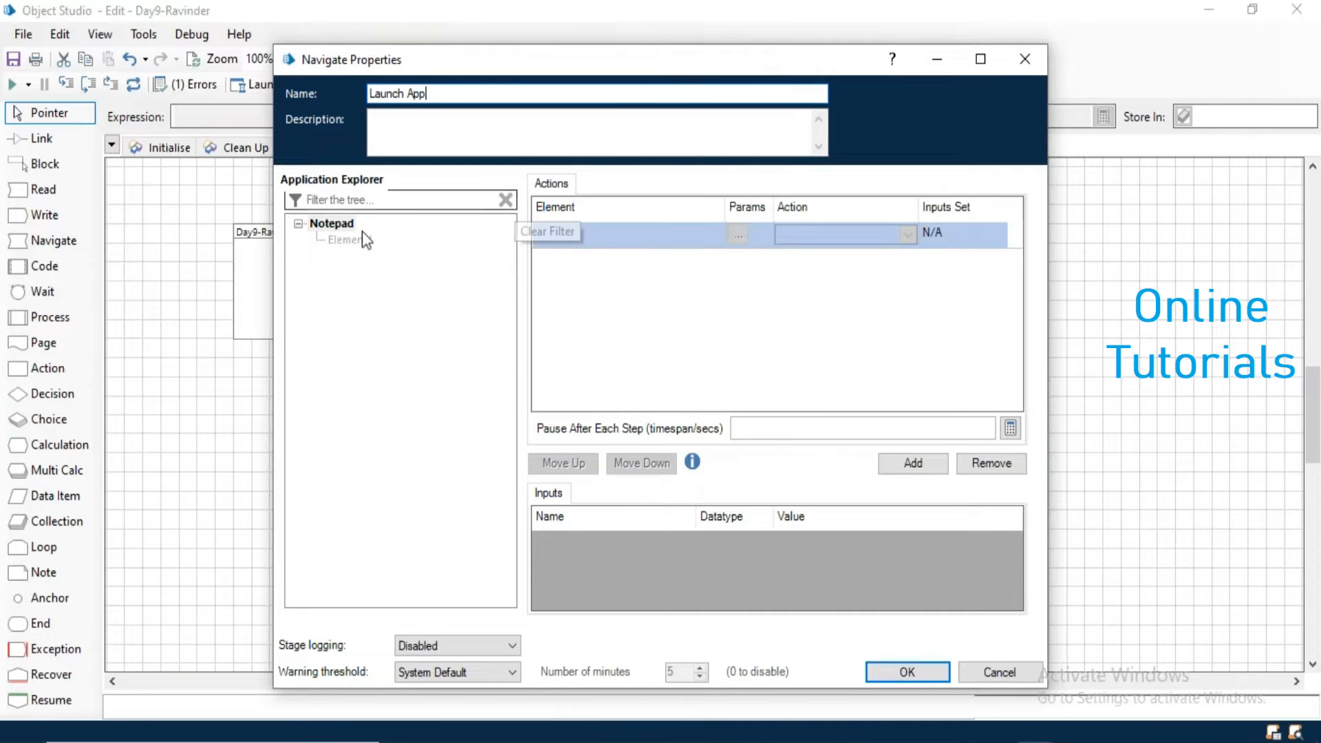
left_click_drag(332, 223, 592, 231)
left_click(837, 234)
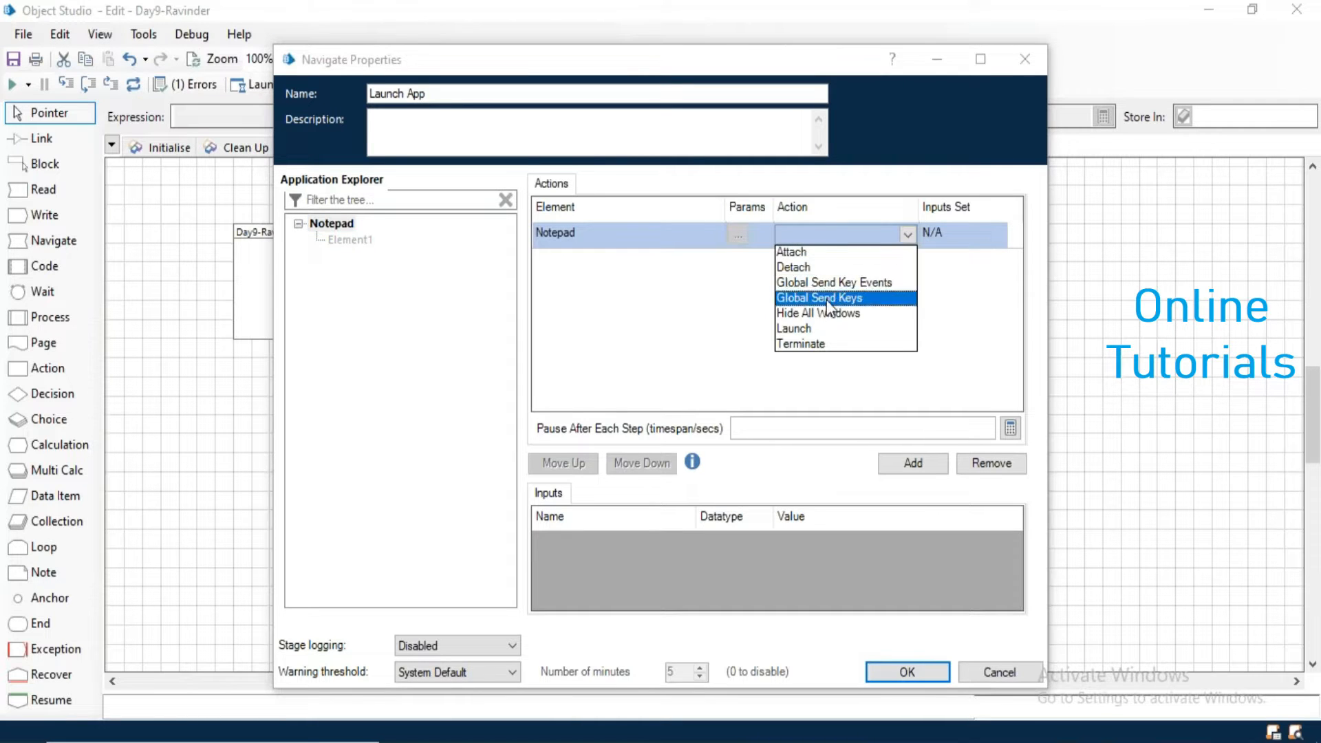
left_click(818, 328)
left_click(891, 669)
- Move End beneath Launch App and add a Navigate stage named Write Text between them, with Notepad as its element
left_click_drag(732, 540, 641, 423)
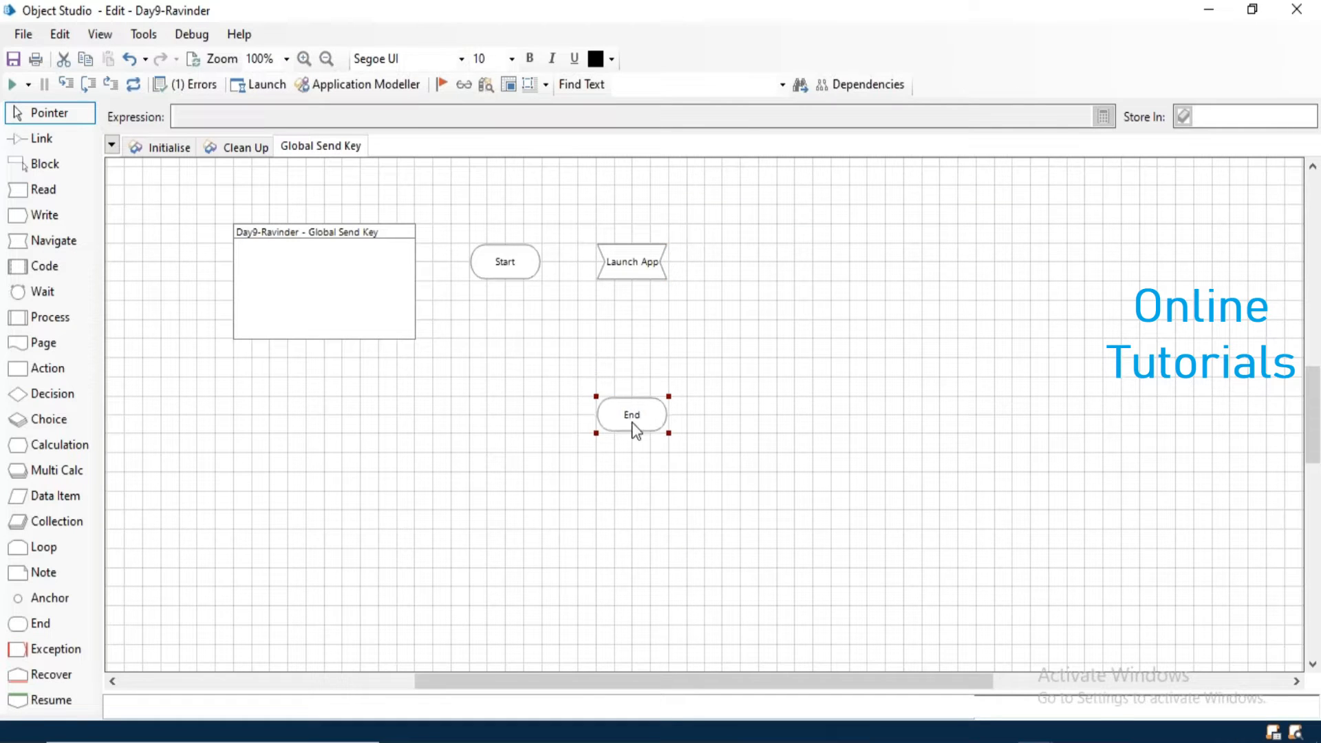
left_click_drag(76, 242, 625, 343)
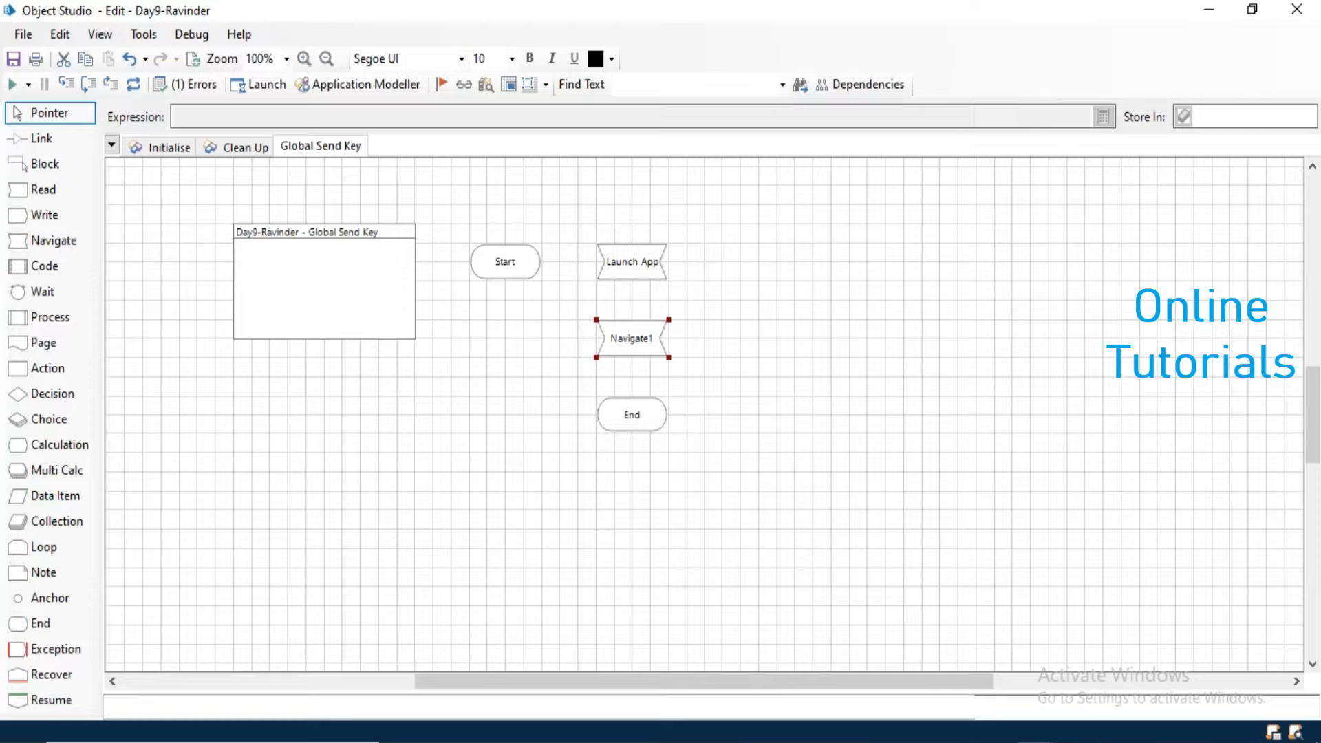
double_click(626, 340)
left_click(317, 226)
left_click_drag(316, 225, 553, 232)
left_click_drag(420, 93, 324, 90)
type("Write Text")
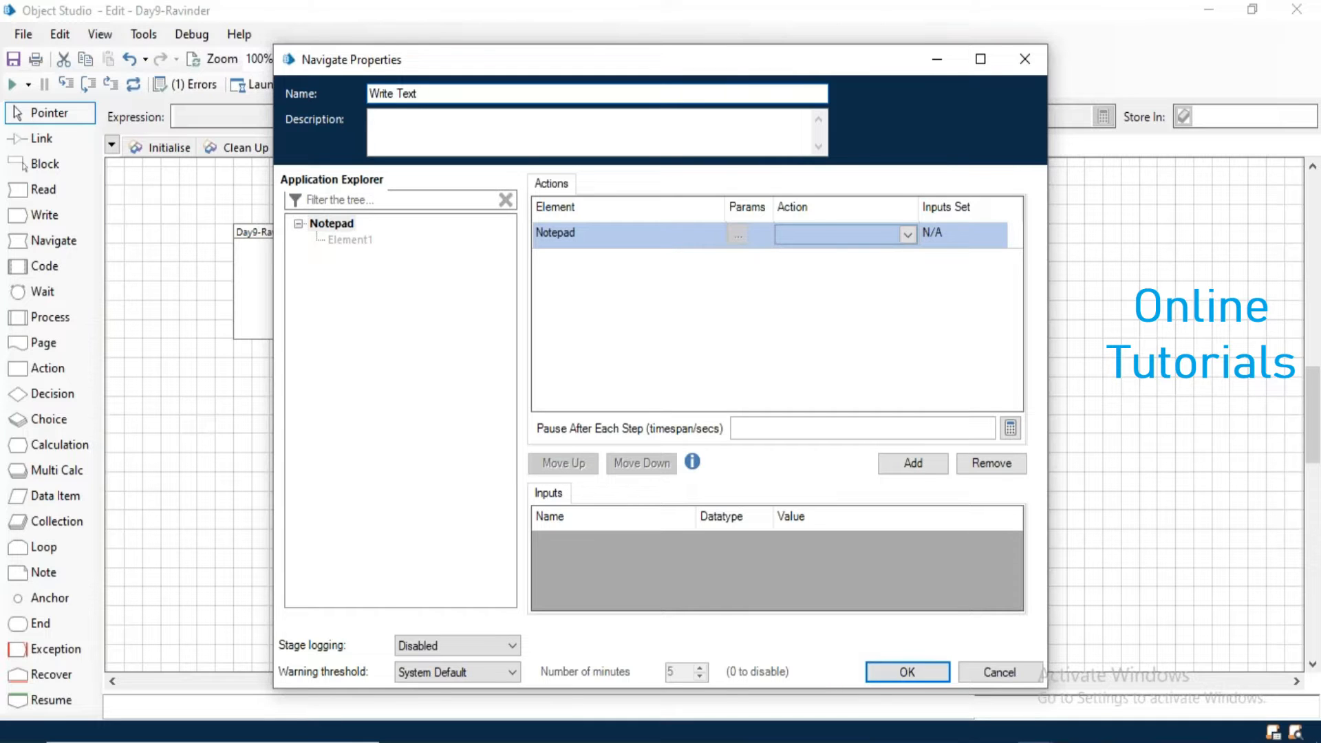
- Set the Write Text action to Global Send Keys with the text input "Welcome To RPA BluePrism." and accept the stage properties
left_click(833, 229)
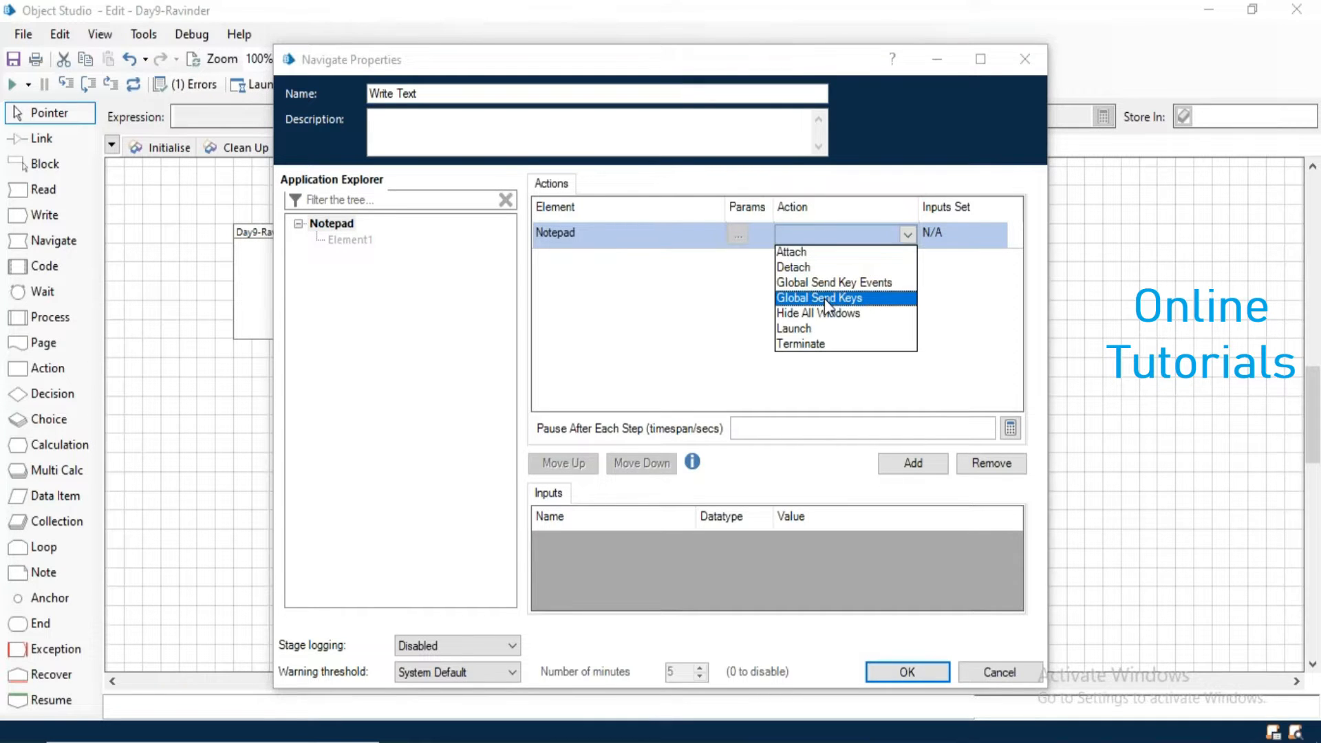
left_click(824, 298)
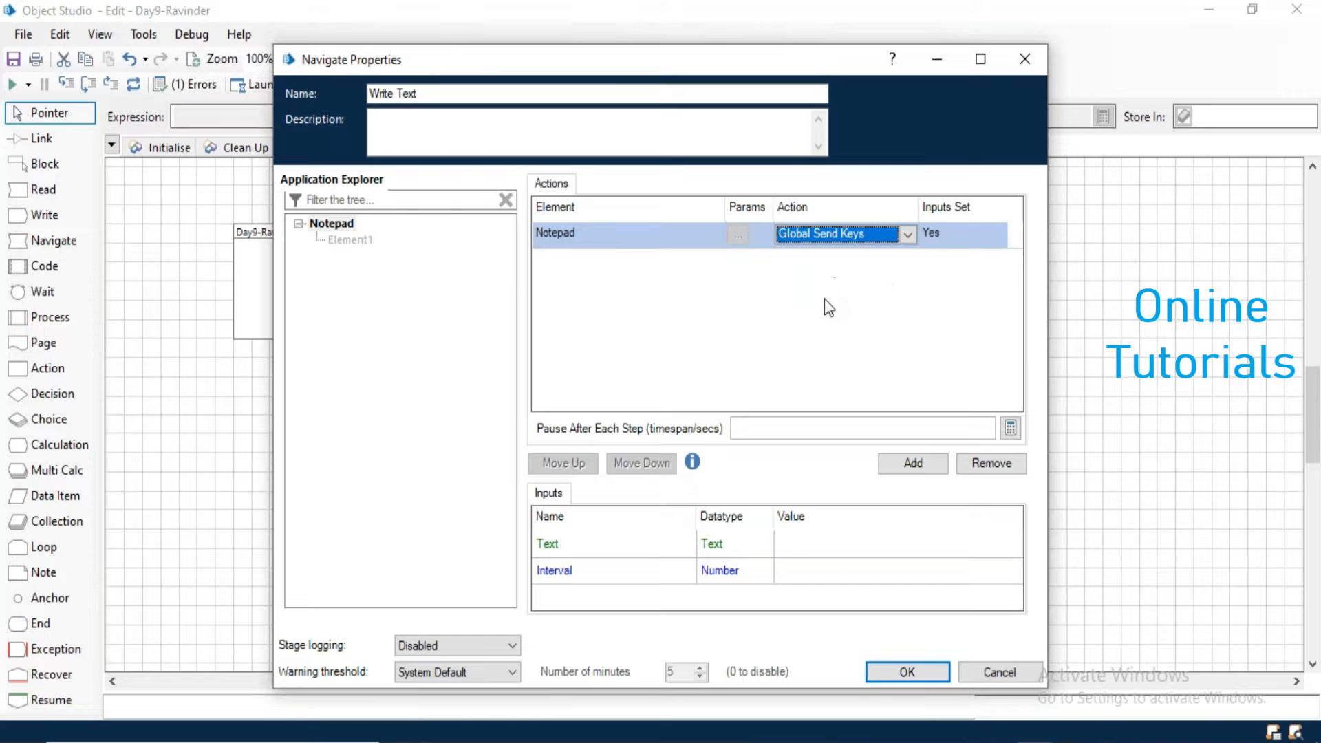
left_click(555, 555)
left_click(776, 541)
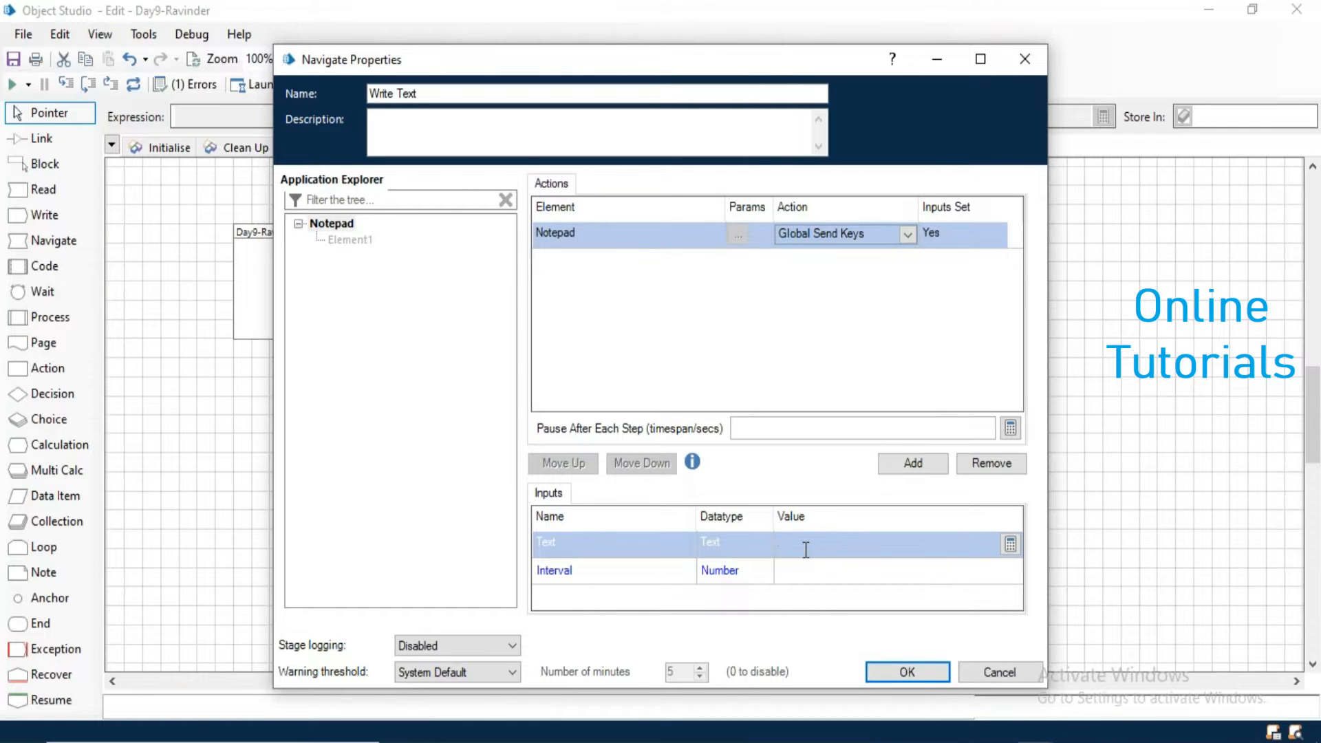
type("\"")
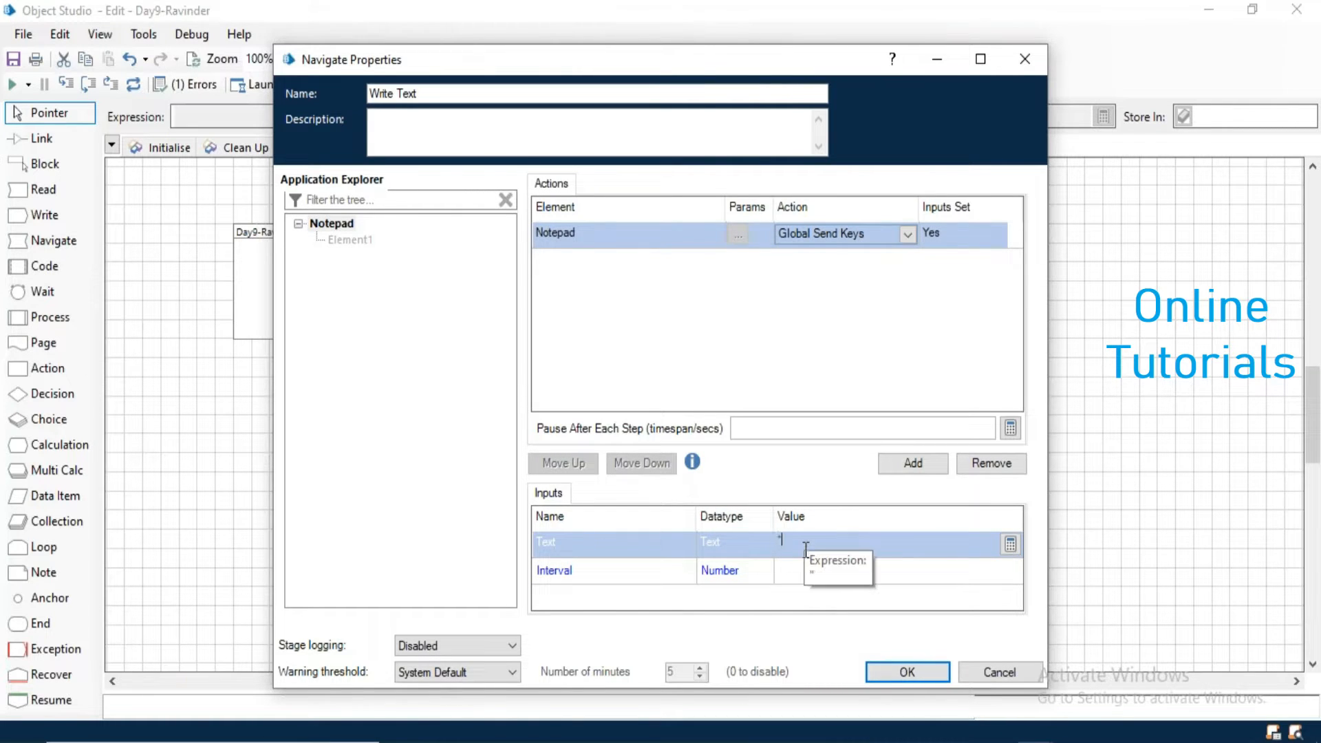
type("Welcome T")
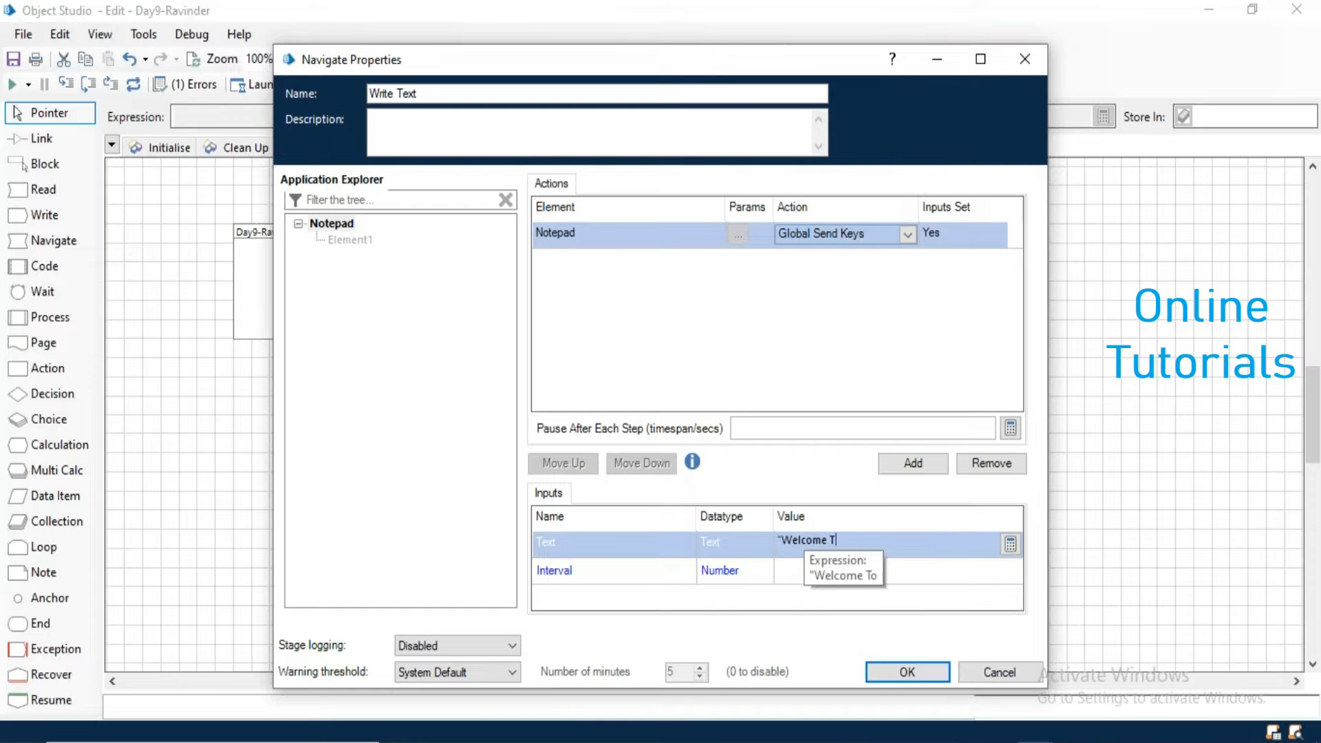
type("o RPA B")
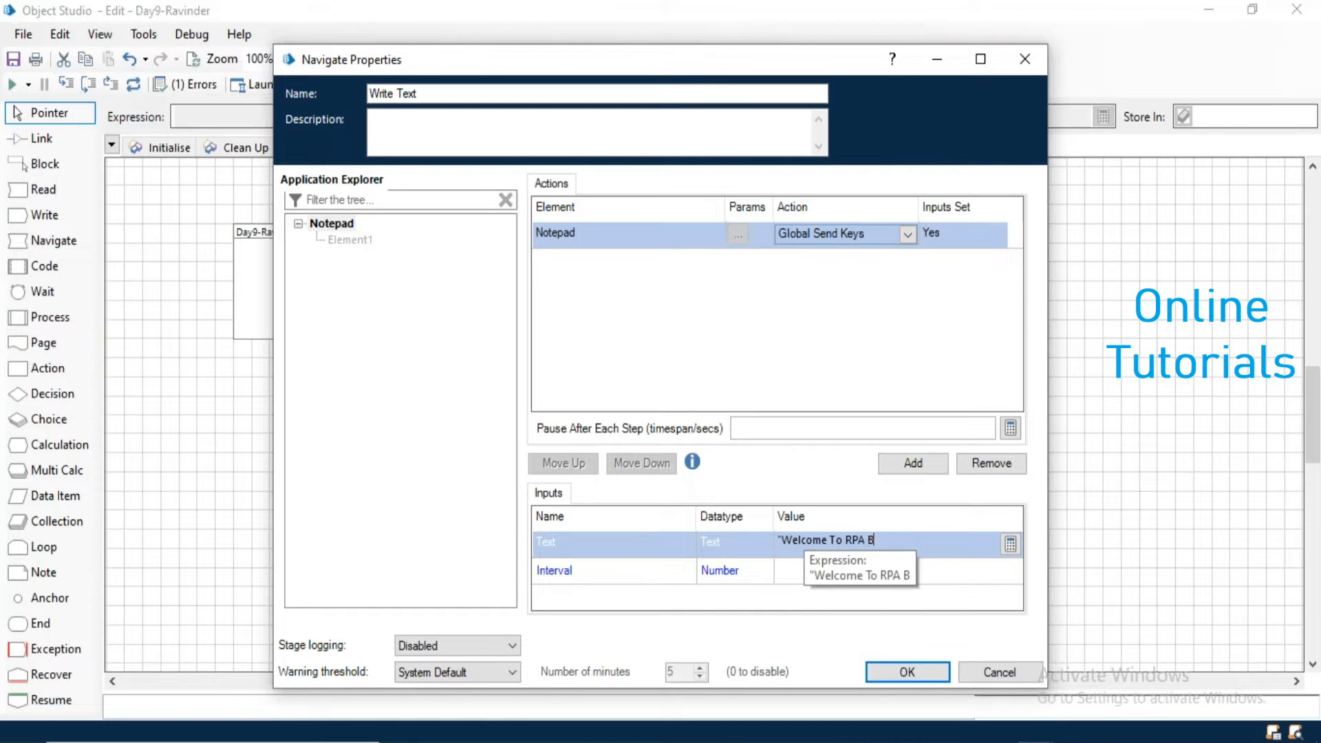
type("luePrism.\"")
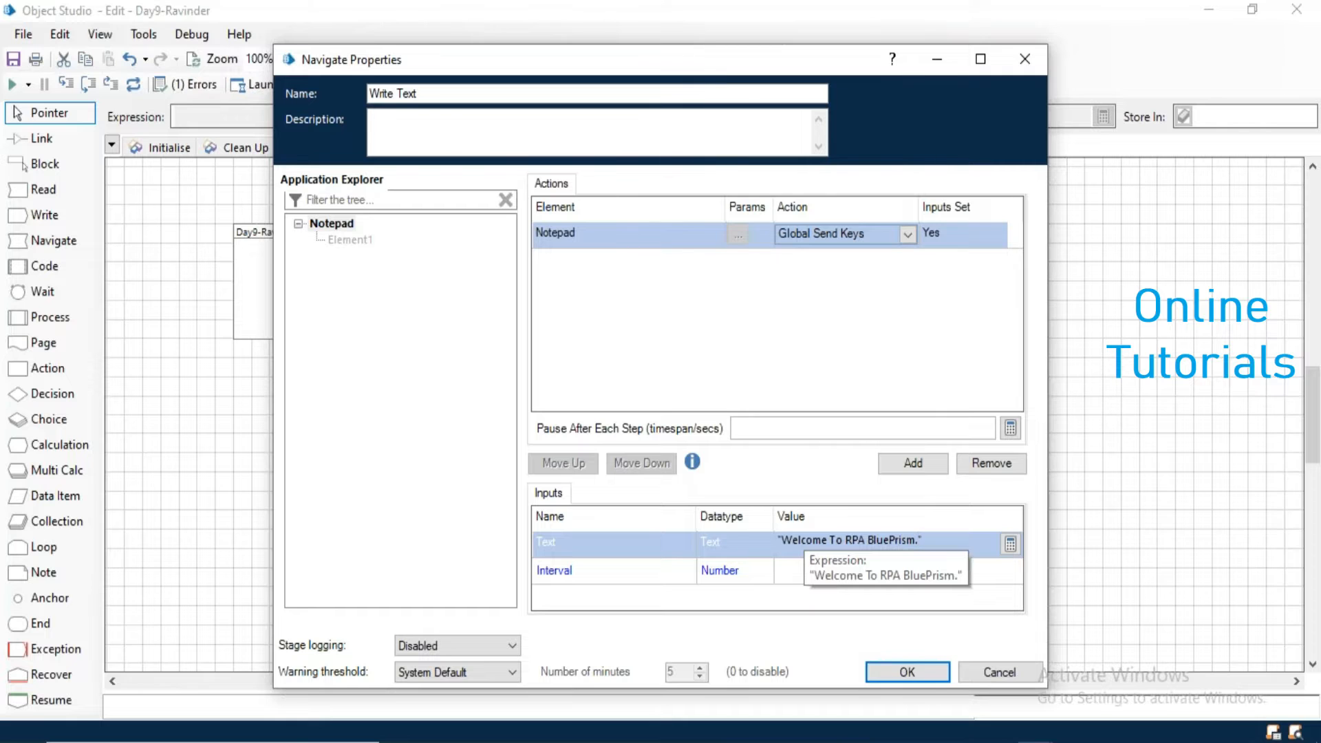
left_click(915, 671)
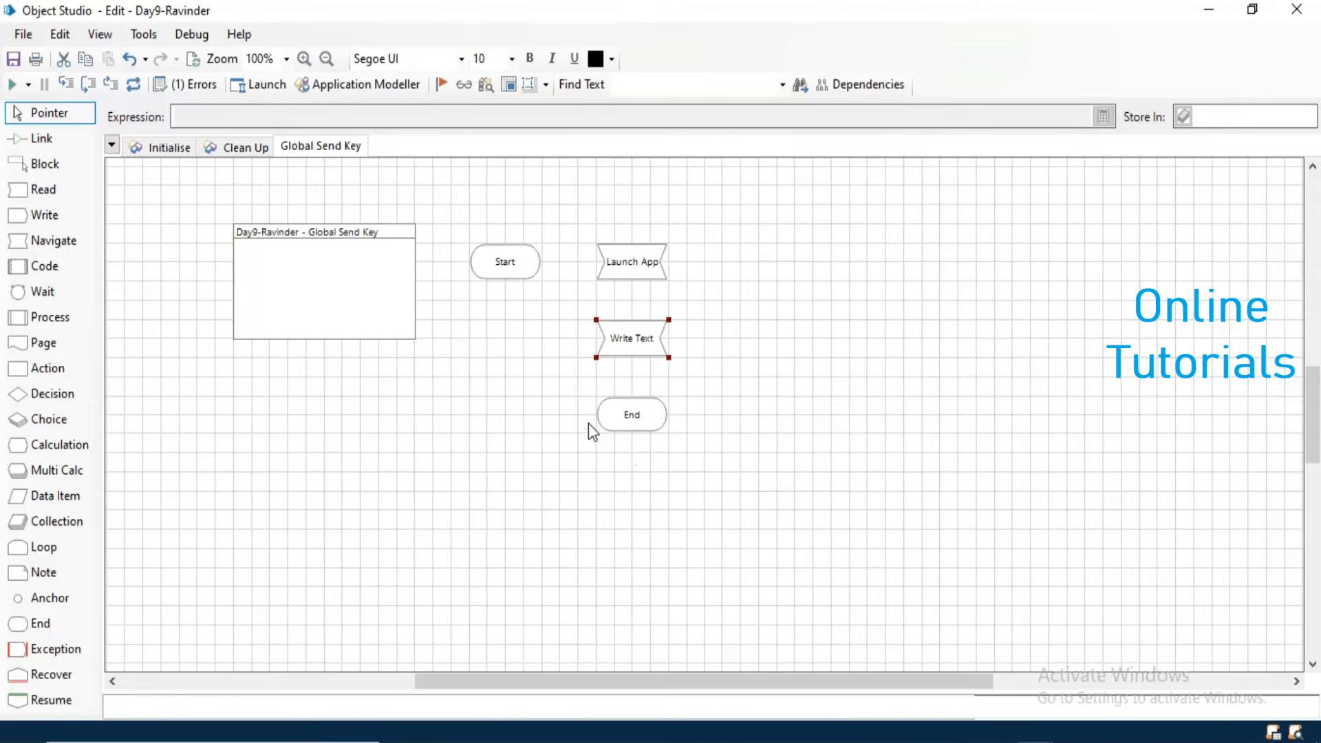
- Link the stages in the order Start, Launch App, Write Text, End
left_click(41, 138)
left_click_drag(522, 260, 630, 310)
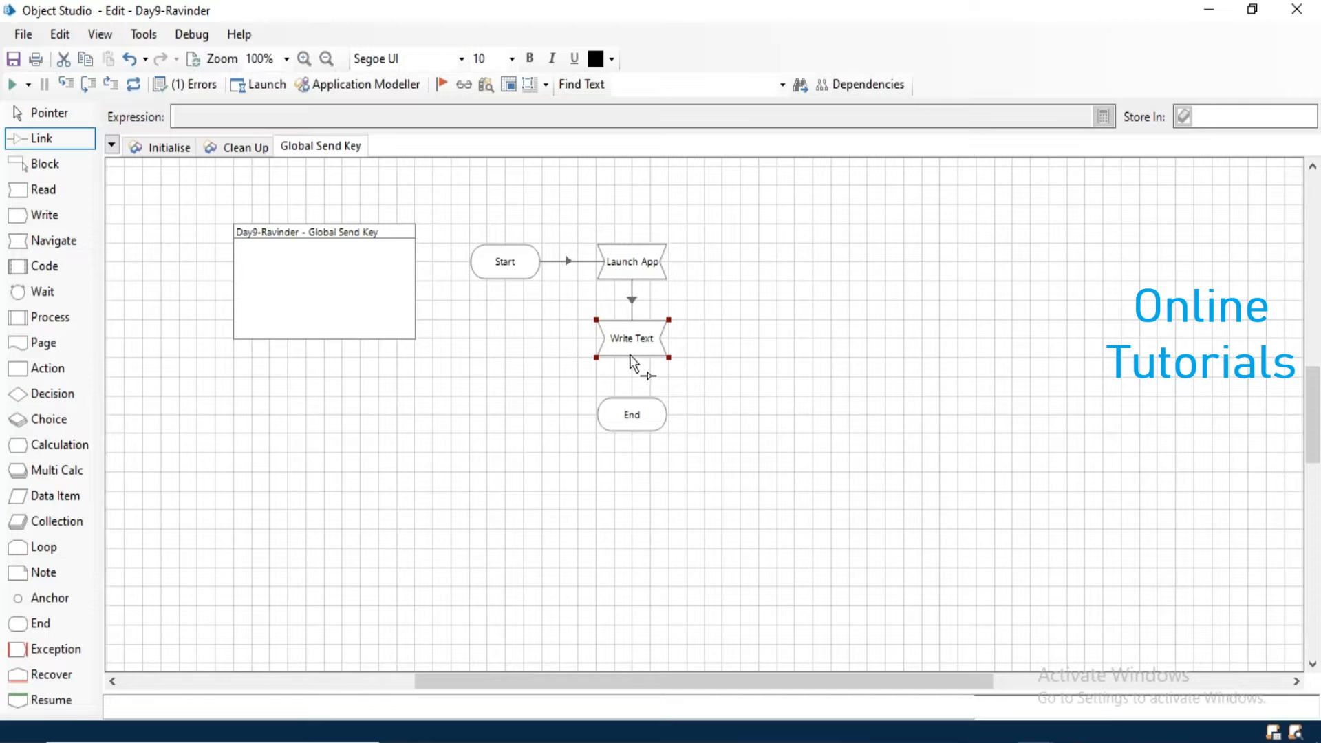
left_click_drag(631, 411, 631, 413)
left_click(83, 117)
- Run the Global Send Key page, examine the text written in Notepad, and close Notepad without saving
left_click(12, 83)
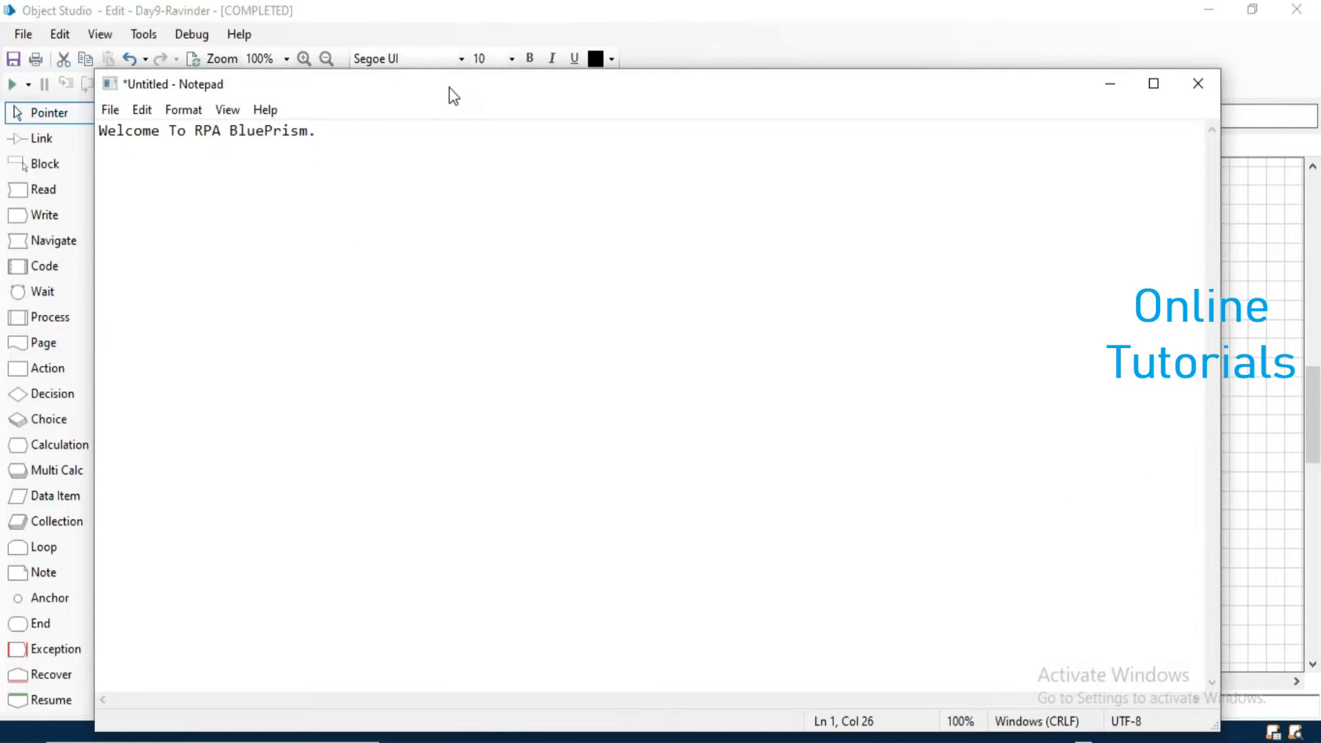
left_click_drag(449, 88, 432, 125)
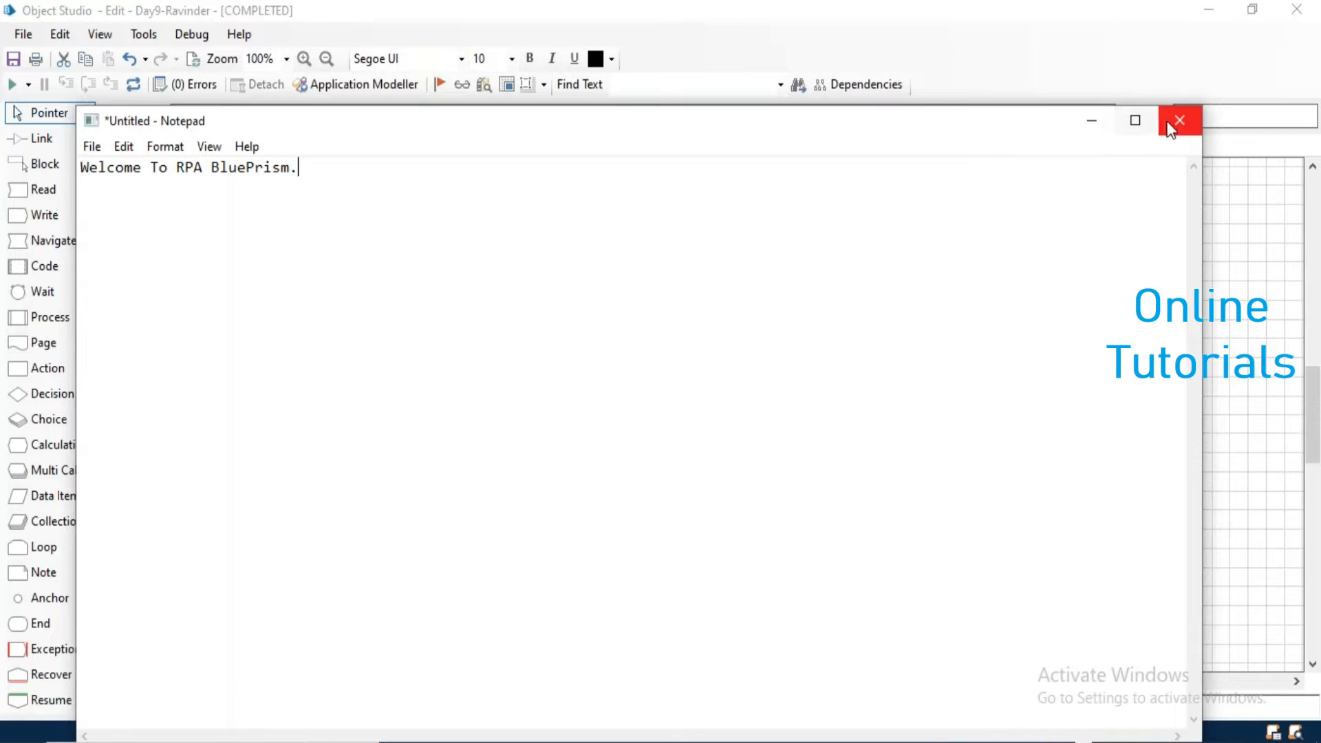
left_click_drag(333, 172, 81, 178)
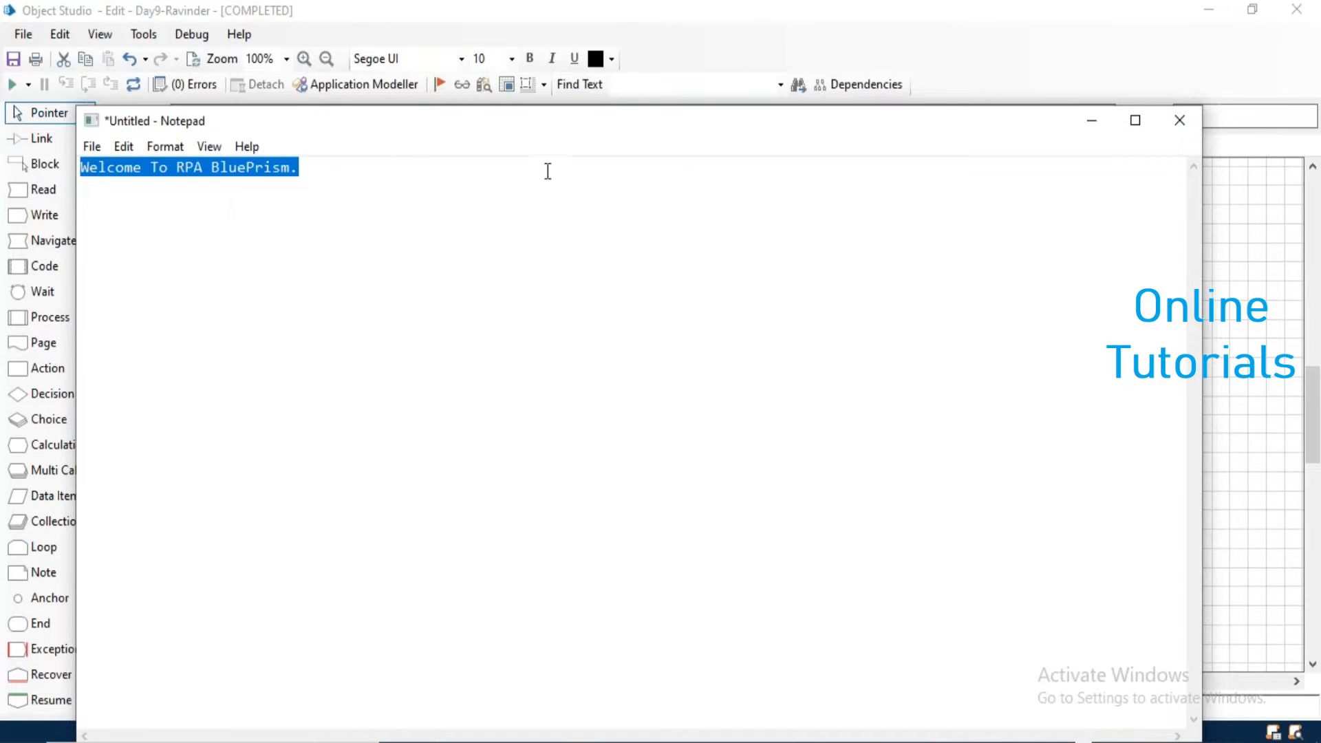
left_click(430, 195)
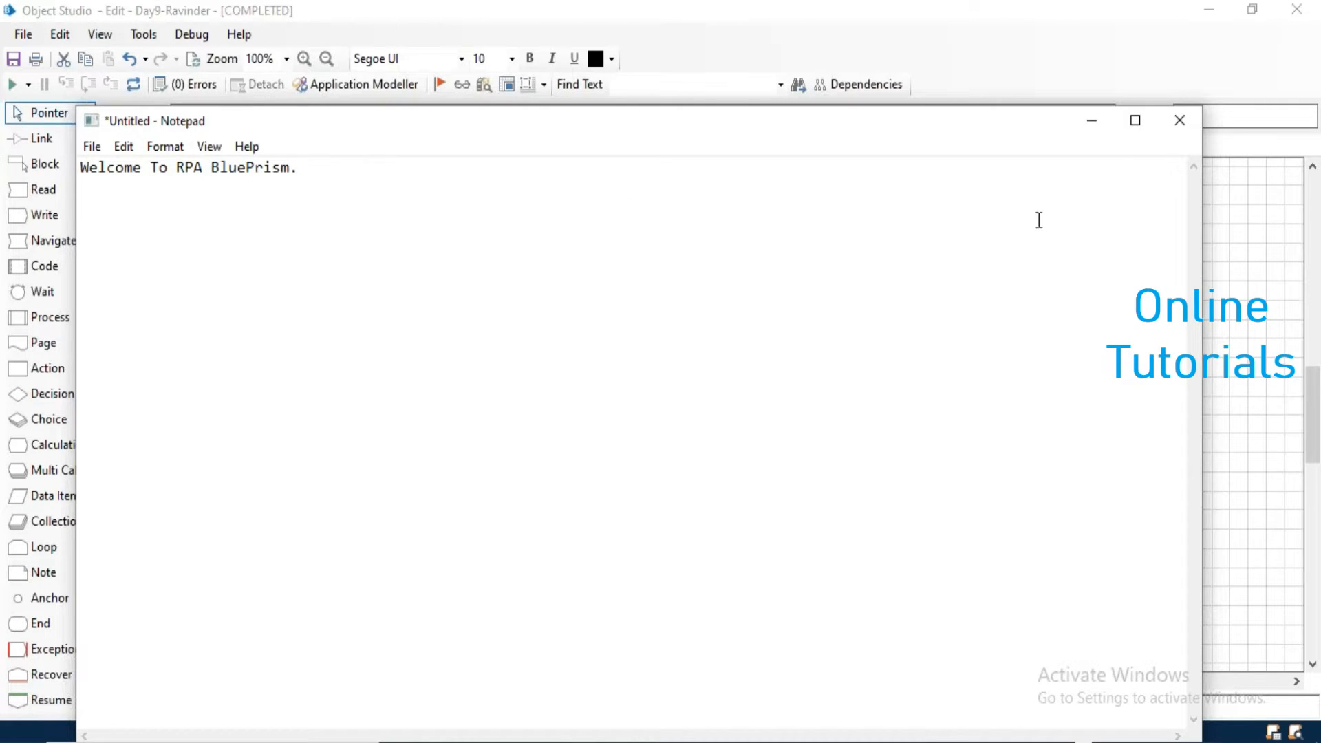
left_click(1177, 132)
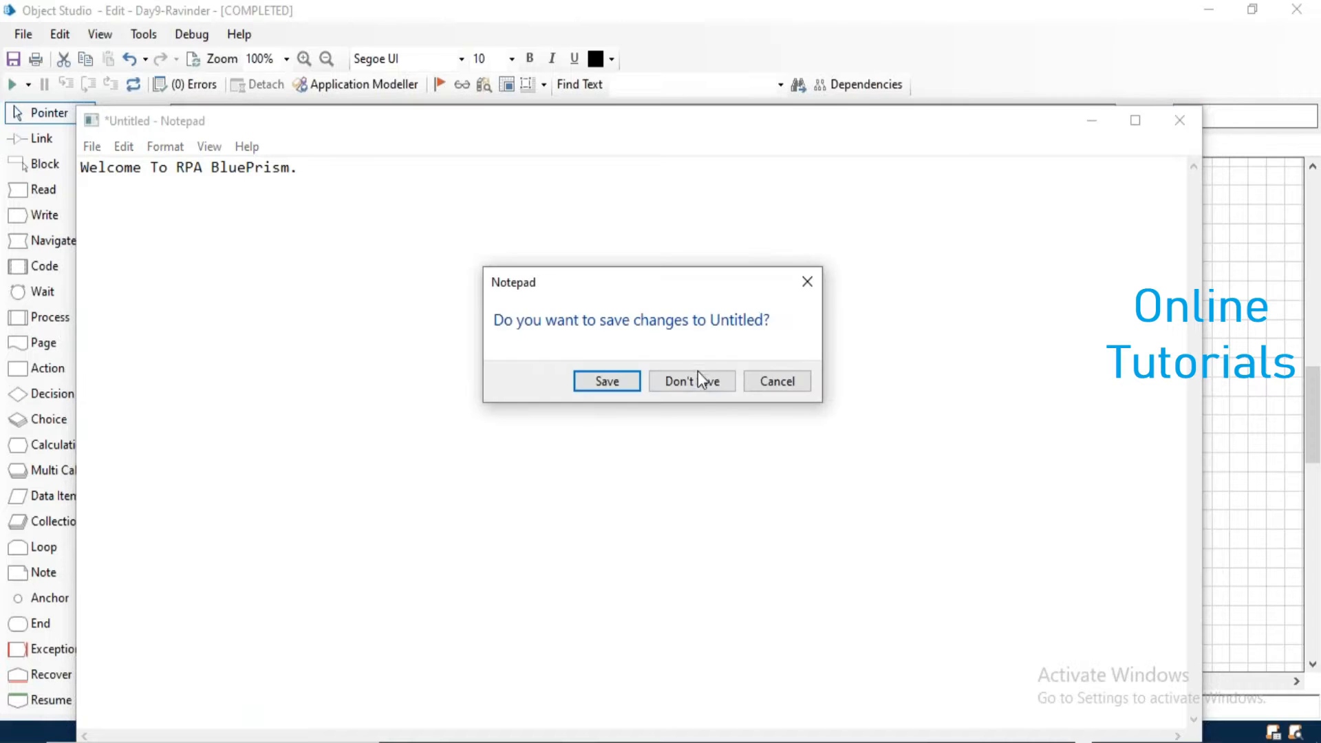
left_click(696, 377)
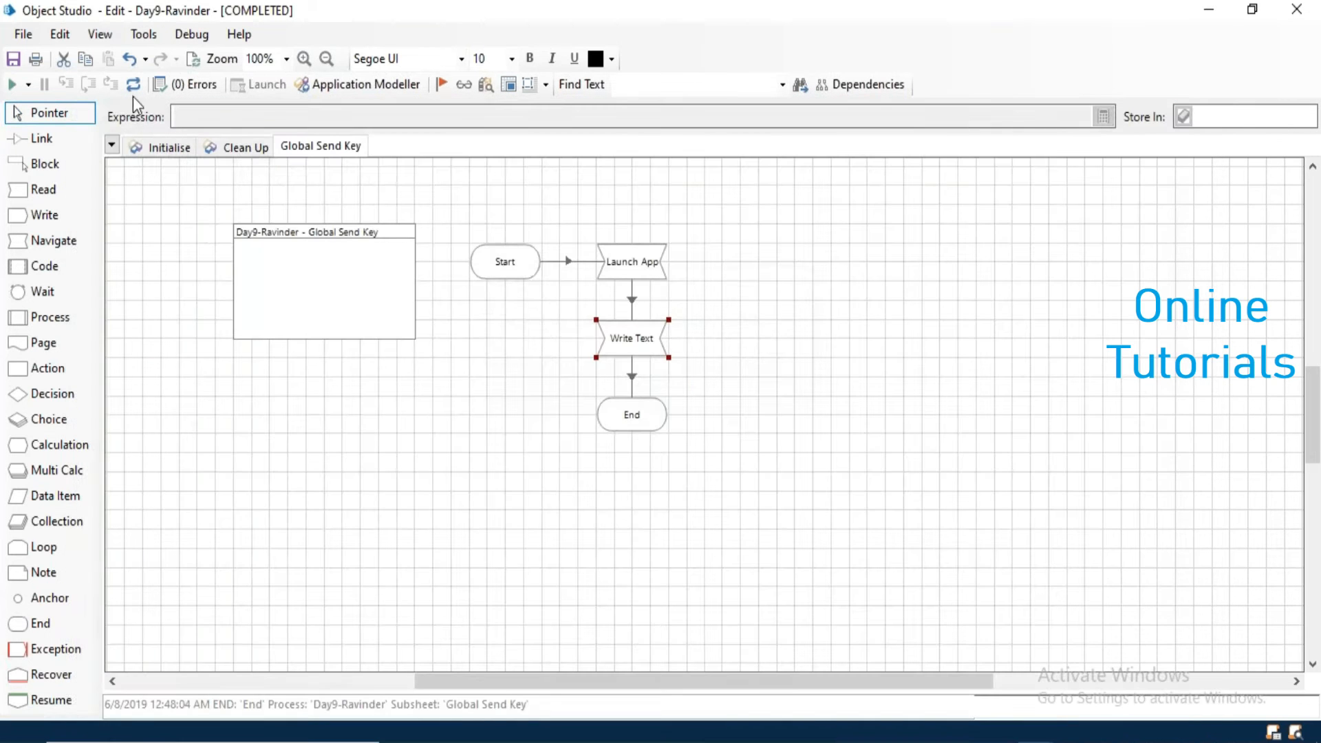
- Create a new page named Global Send Key-Enter and shift its information box and Start stage further left on the canvas
right_click(330, 149)
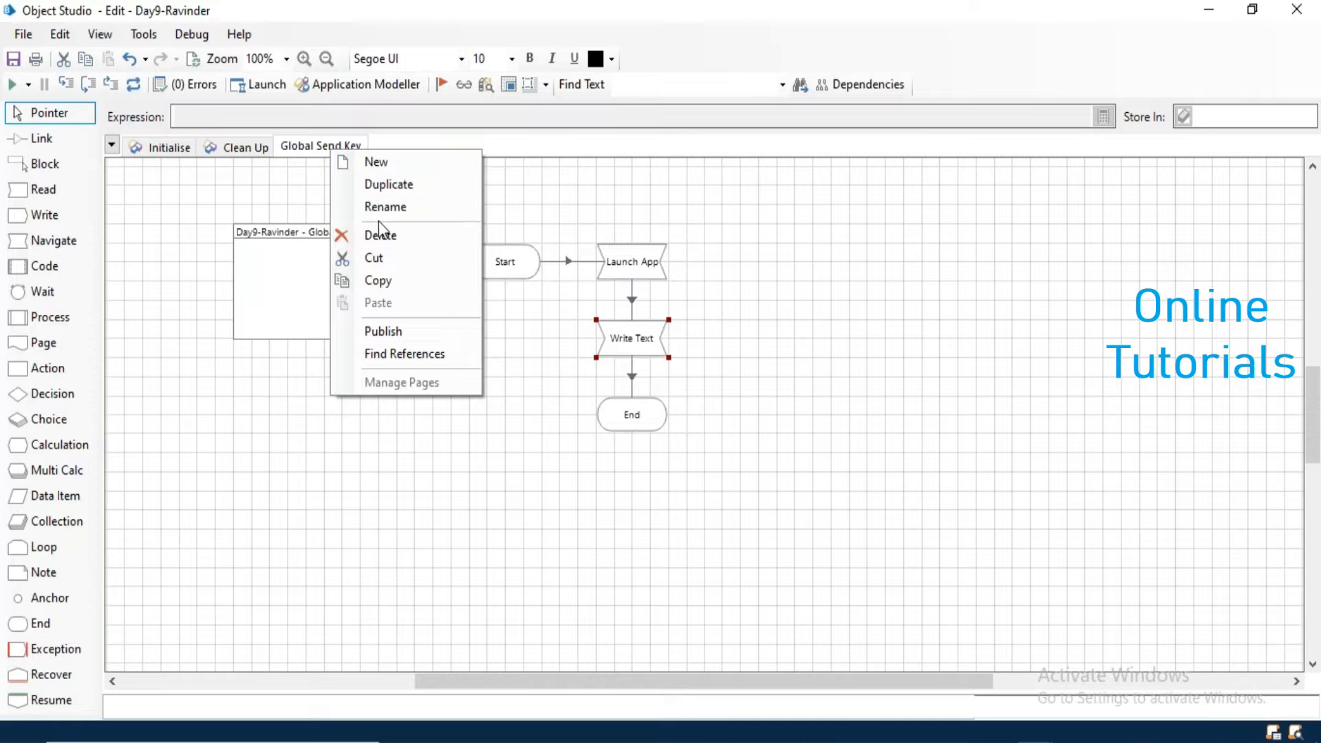
left_click(370, 167)
type("Global Send")
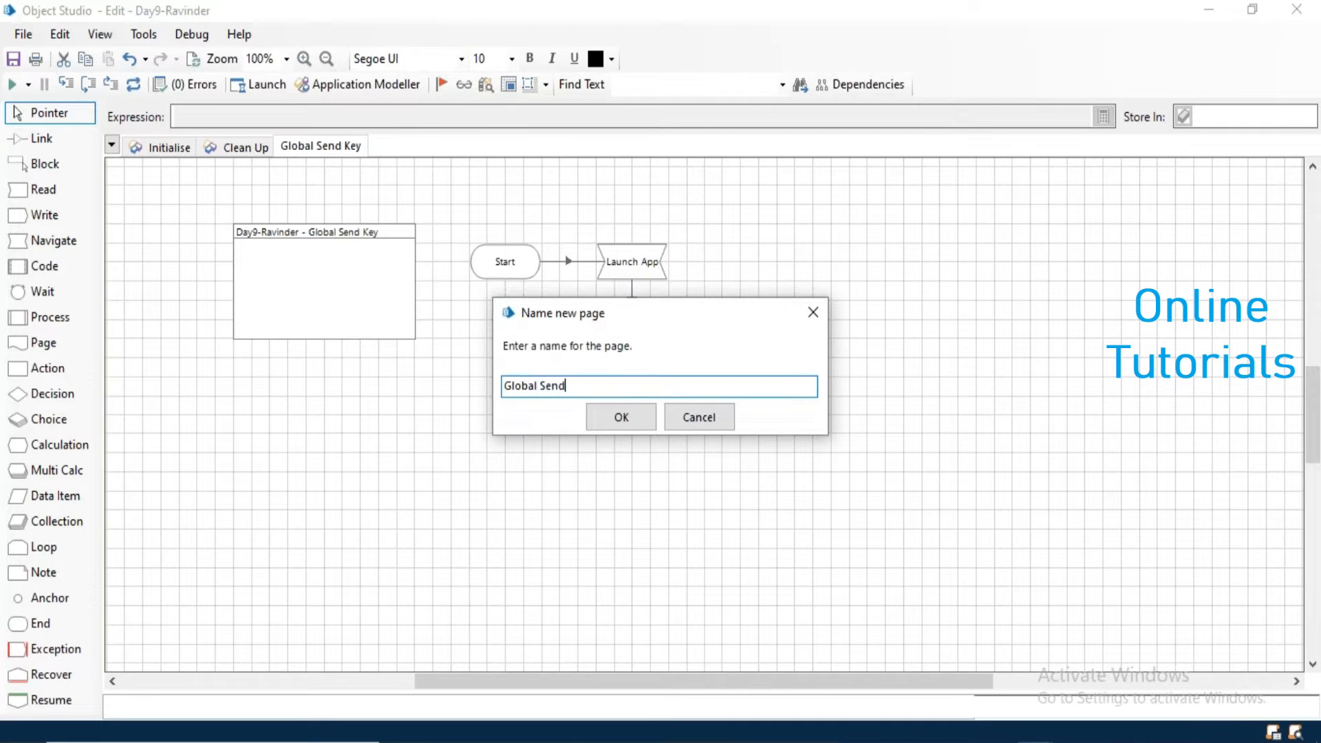
type(" Key-Enter")
left_click(620, 419)
left_click_drag(416, 299, 306, 299)
left_click_drag(720, 283, 557, 263)
- On the Global Send Key-Enter page, add a Navigate stage named Launch App that applies the Launch action to Notepad
left_click_drag(56, 241, 671, 278)
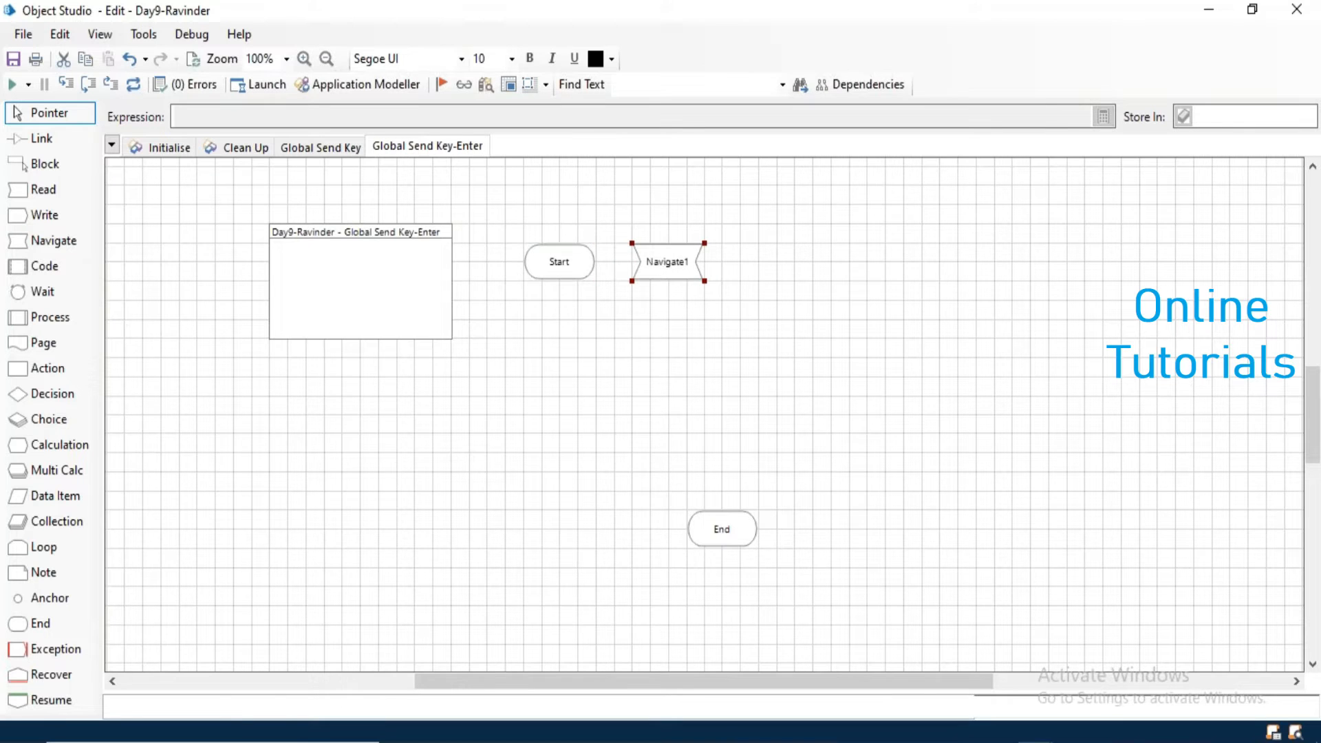
double_click(667, 265)
type("Launch App")
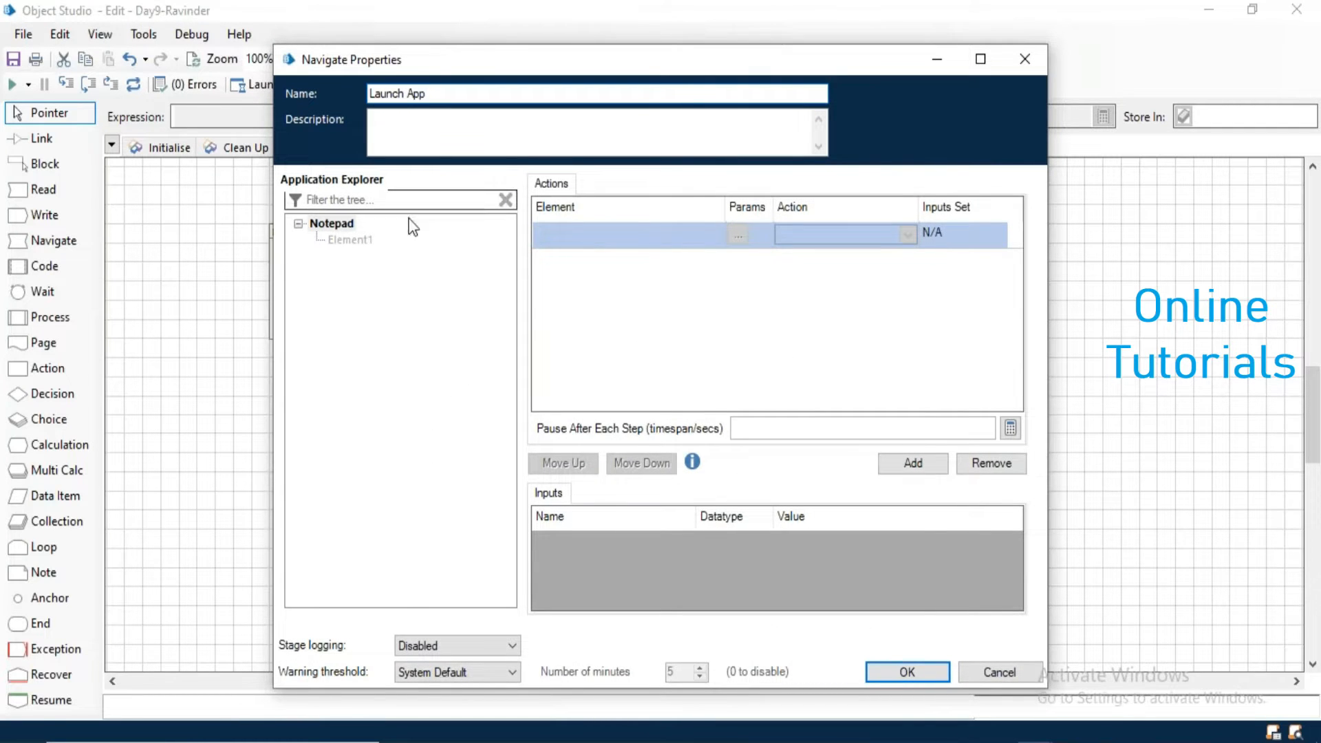
left_click_drag(331, 223, 585, 232)
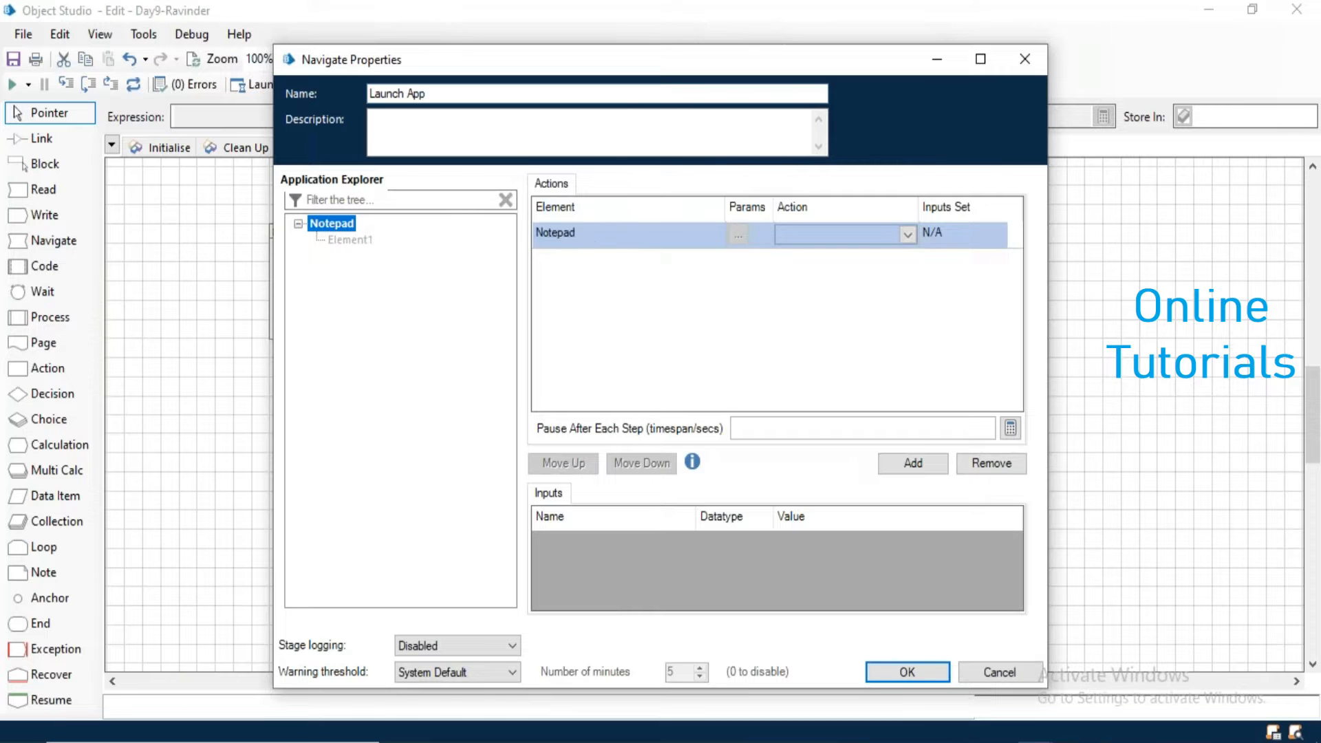
left_click(817, 236)
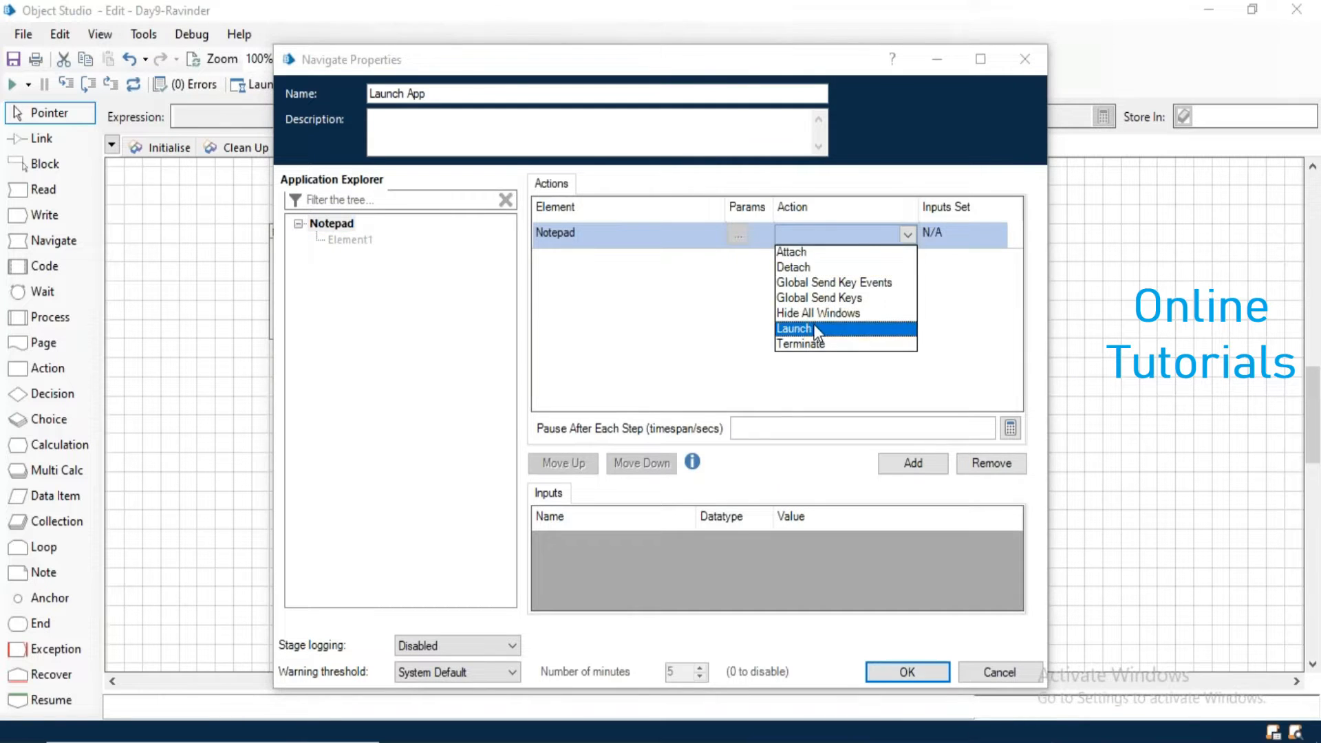
left_click(813, 327)
left_click(902, 672)
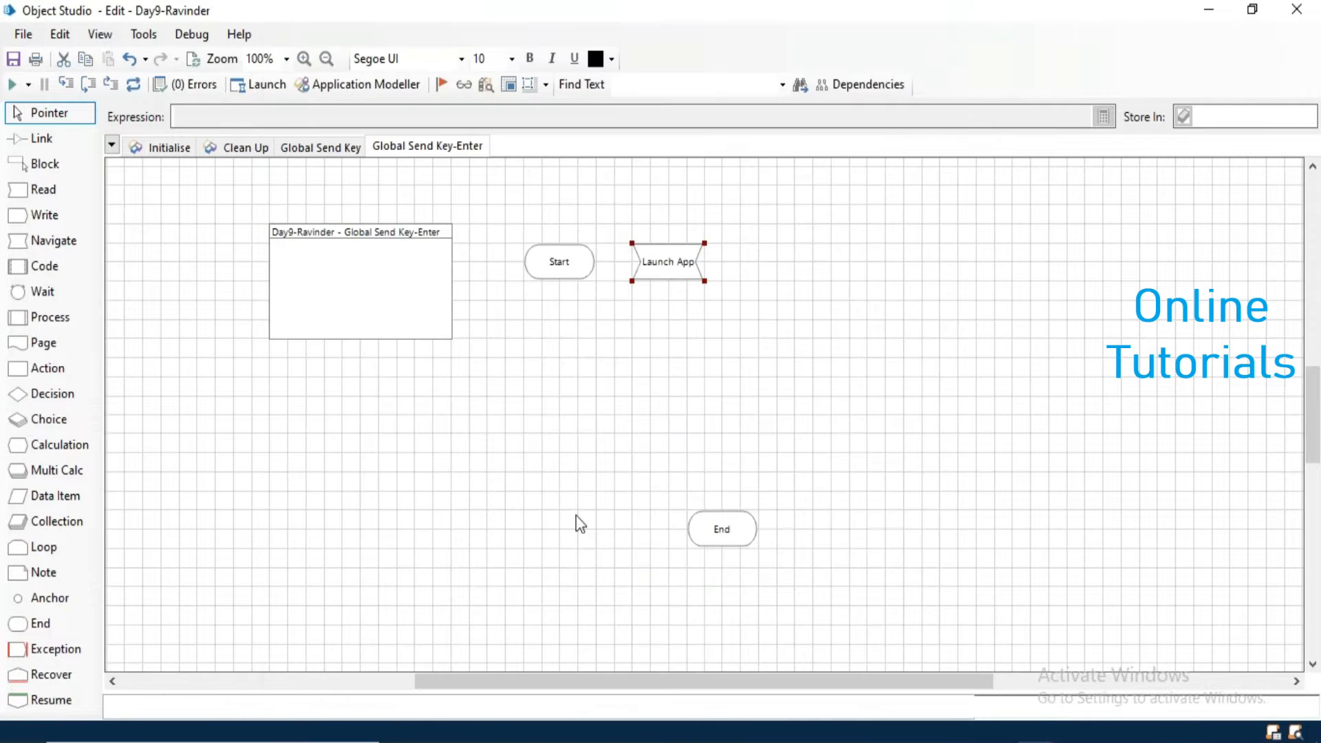
- Add a Navigate stage named Write Text below Launch App and assign the Notepad element to its first action
left_click_drag(40, 247, 669, 346)
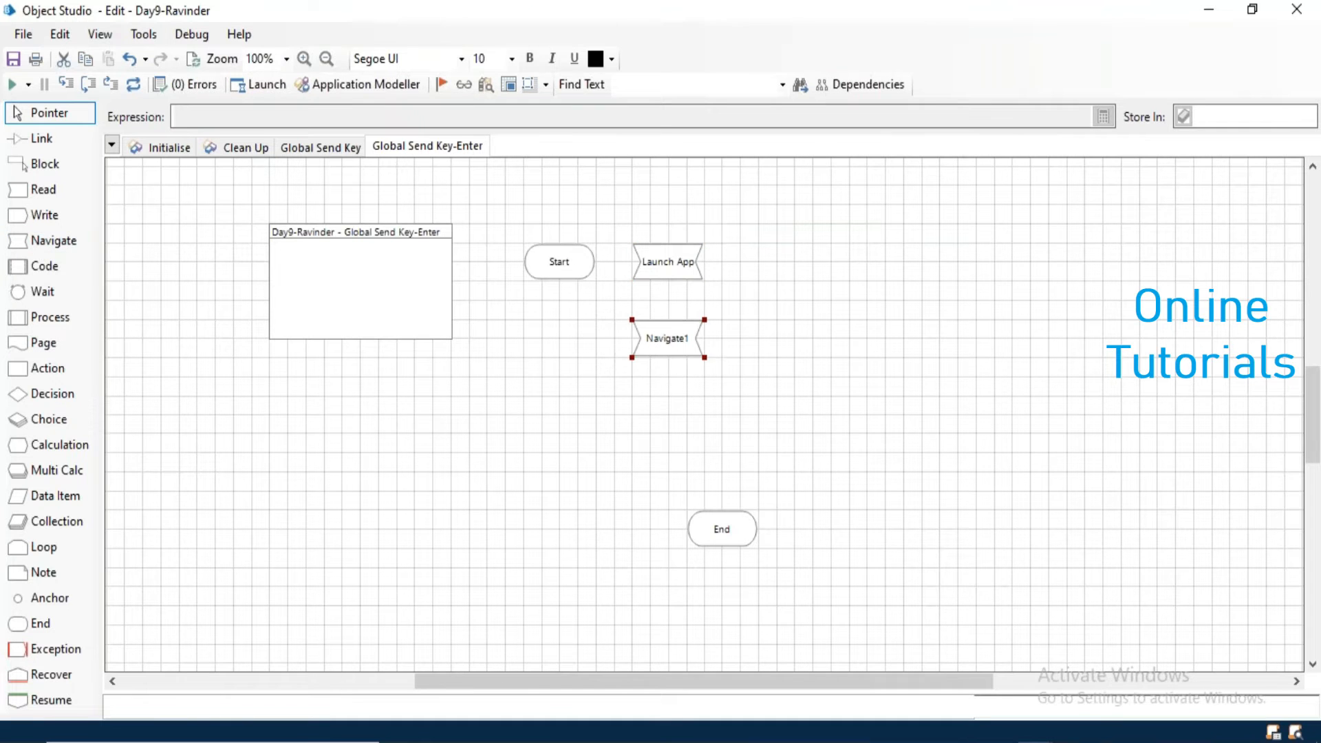
double_click(667, 339)
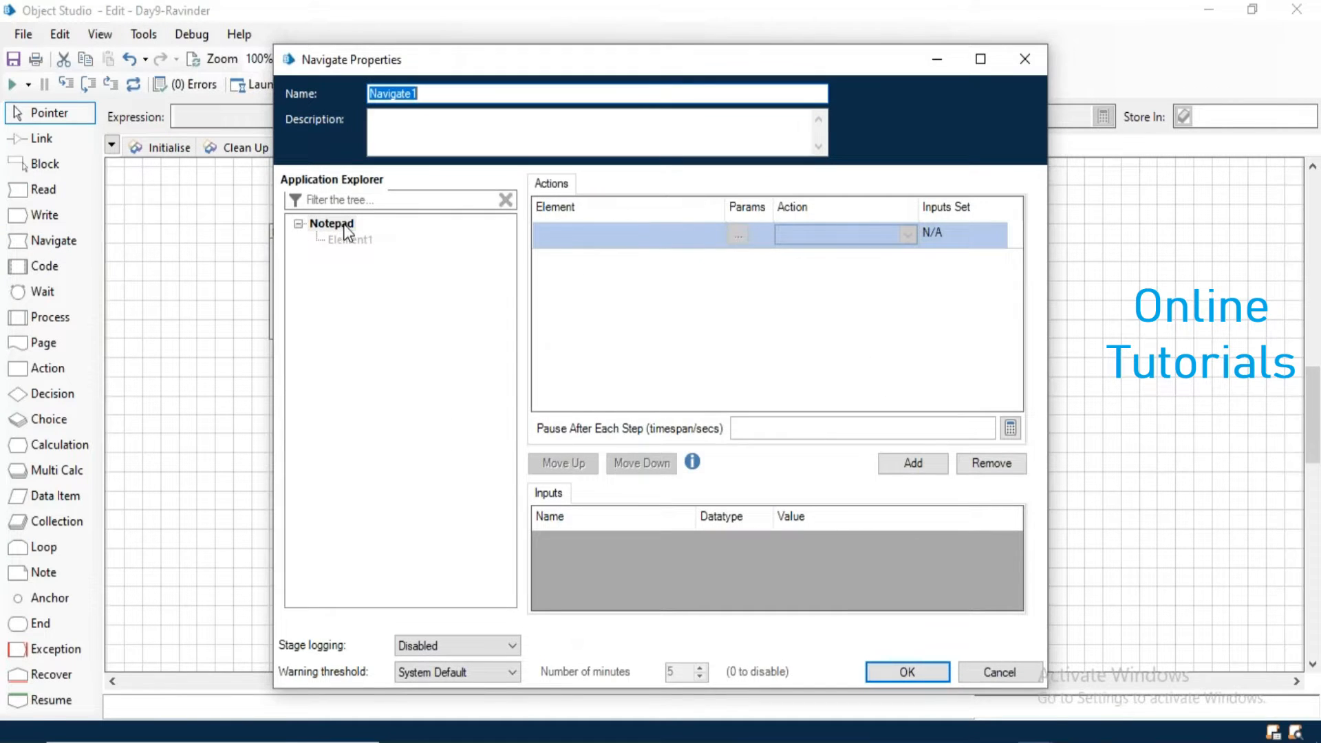
type("Write Text")
left_click_drag(344, 226, 598, 233)
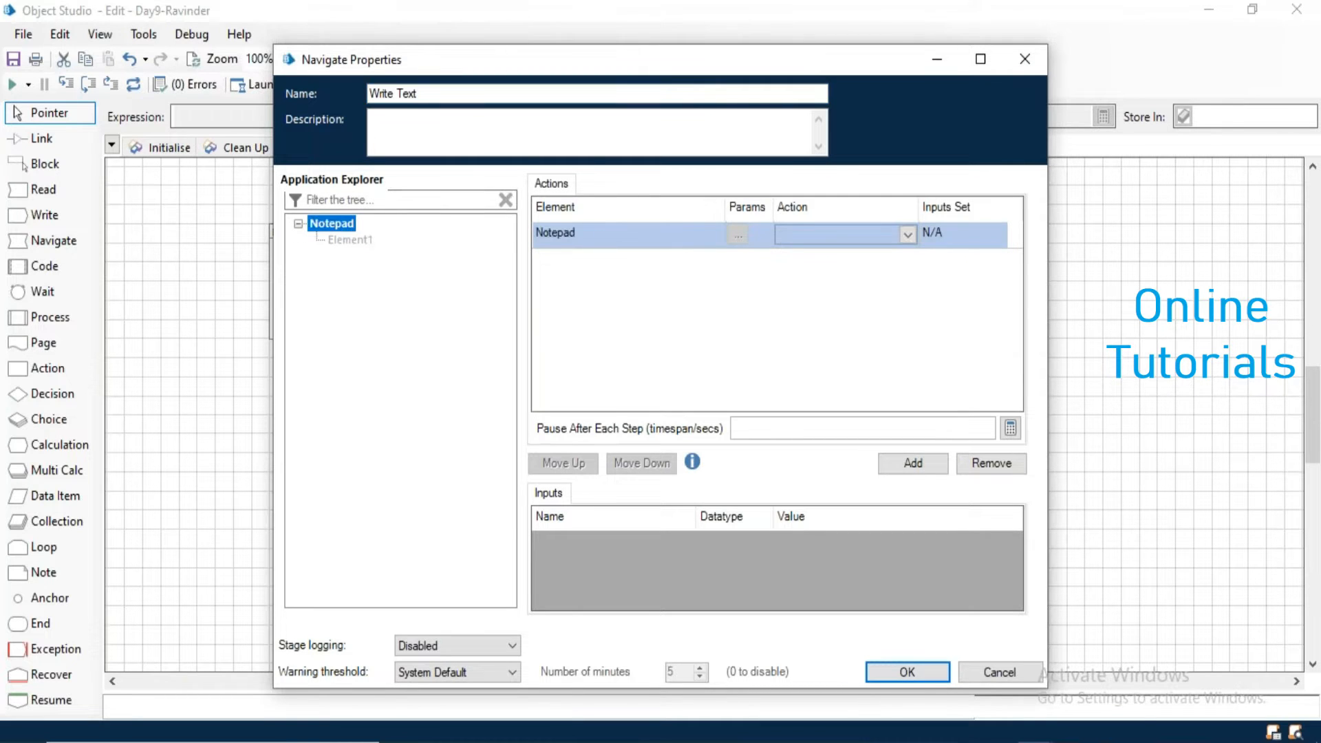
- Set the first Notepad action to Global Send Keys with a quoted text of "Hello", the person's first name and a comma
left_click(809, 237)
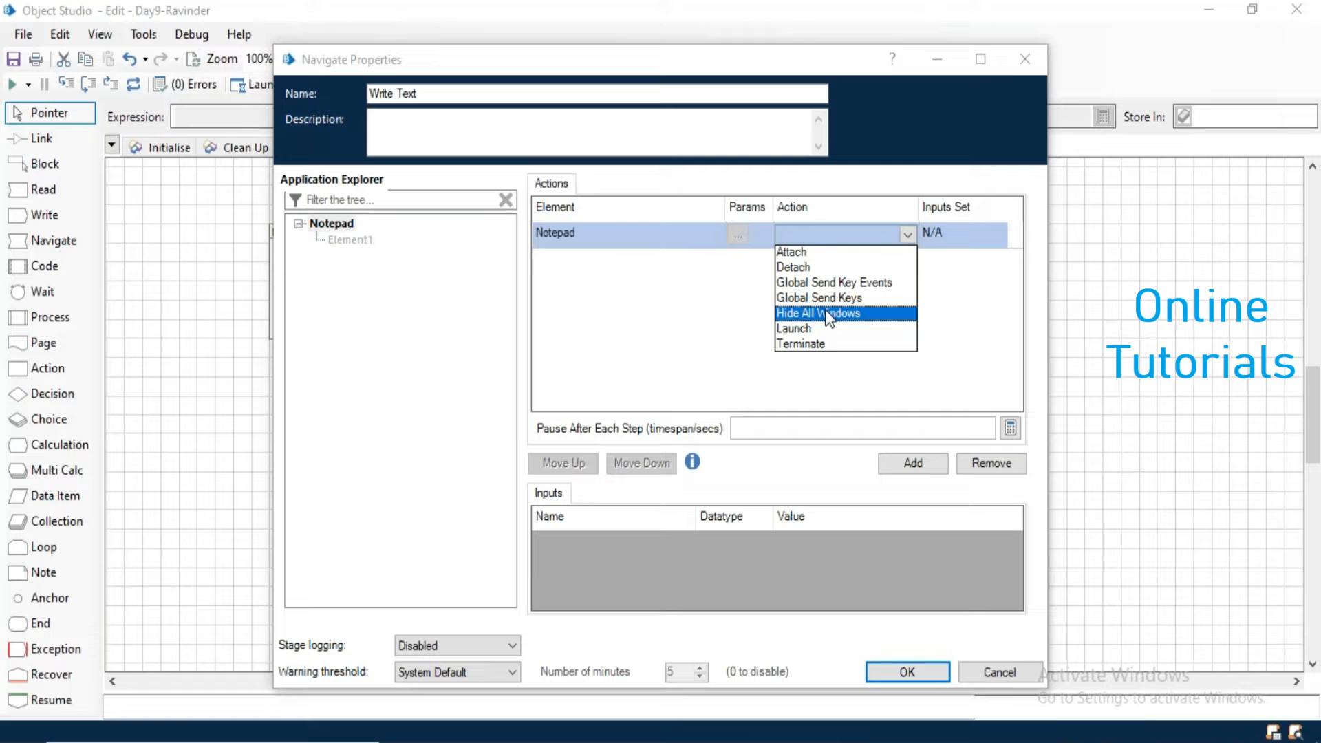
left_click(840, 299)
left_click(810, 553)
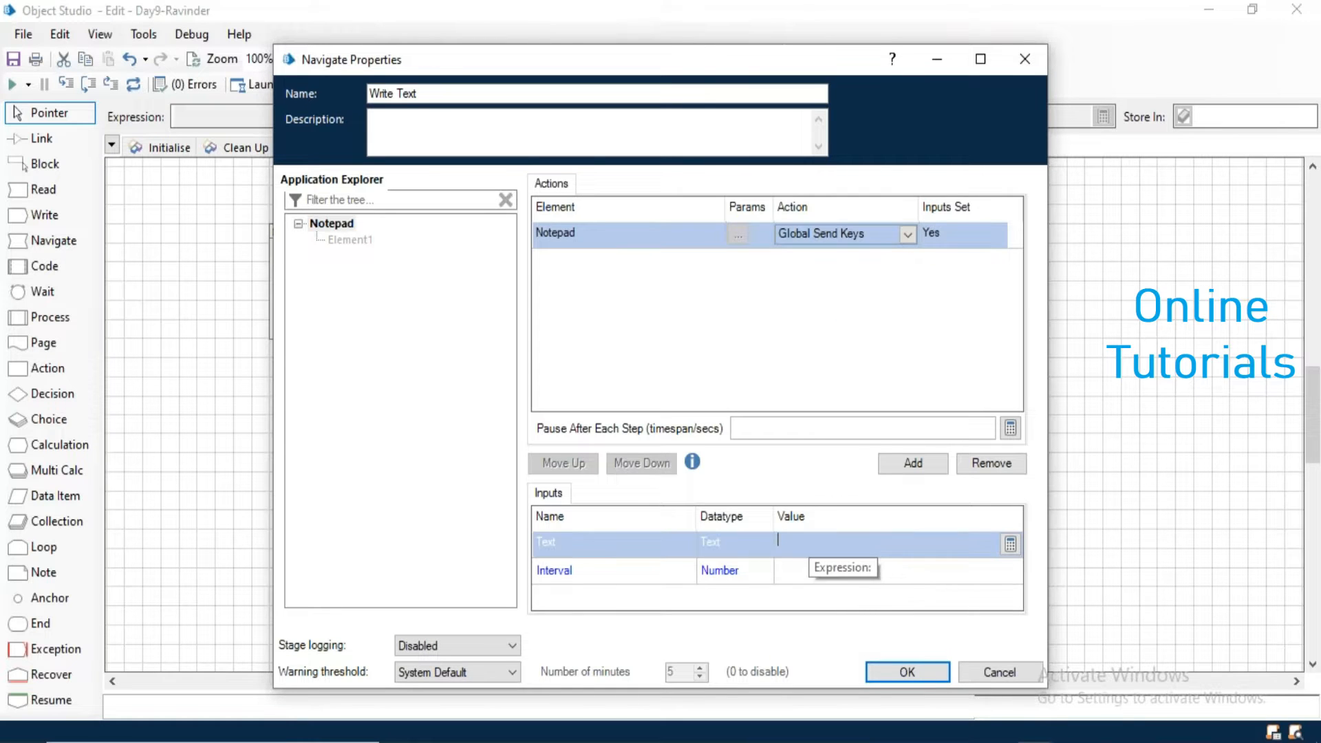
type("\"H")
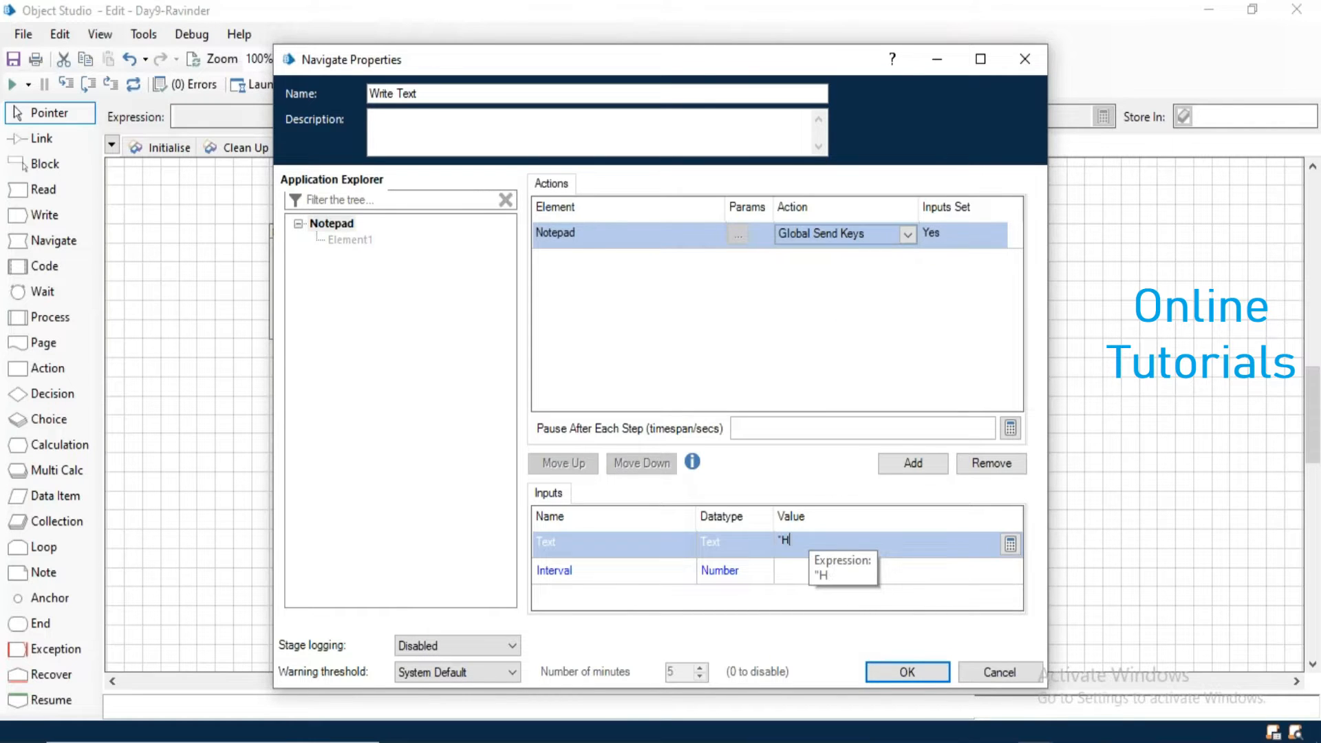
type("ello A")
type("Ravinder")
type(",\"")
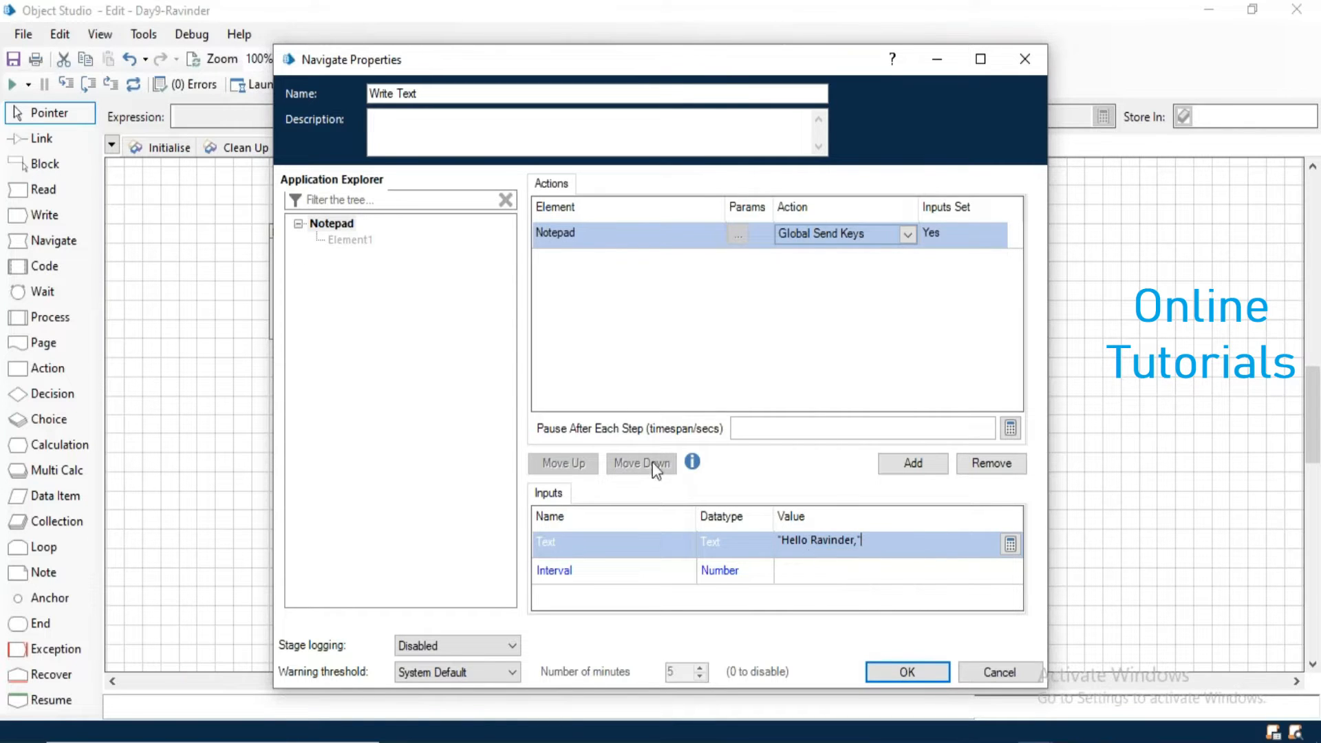
- Add a second Notepad action to Write Text using Global Send Keys with the text "{ENTER}"
left_click(915, 468)
left_click_drag(323, 217, 583, 261)
left_click(821, 262)
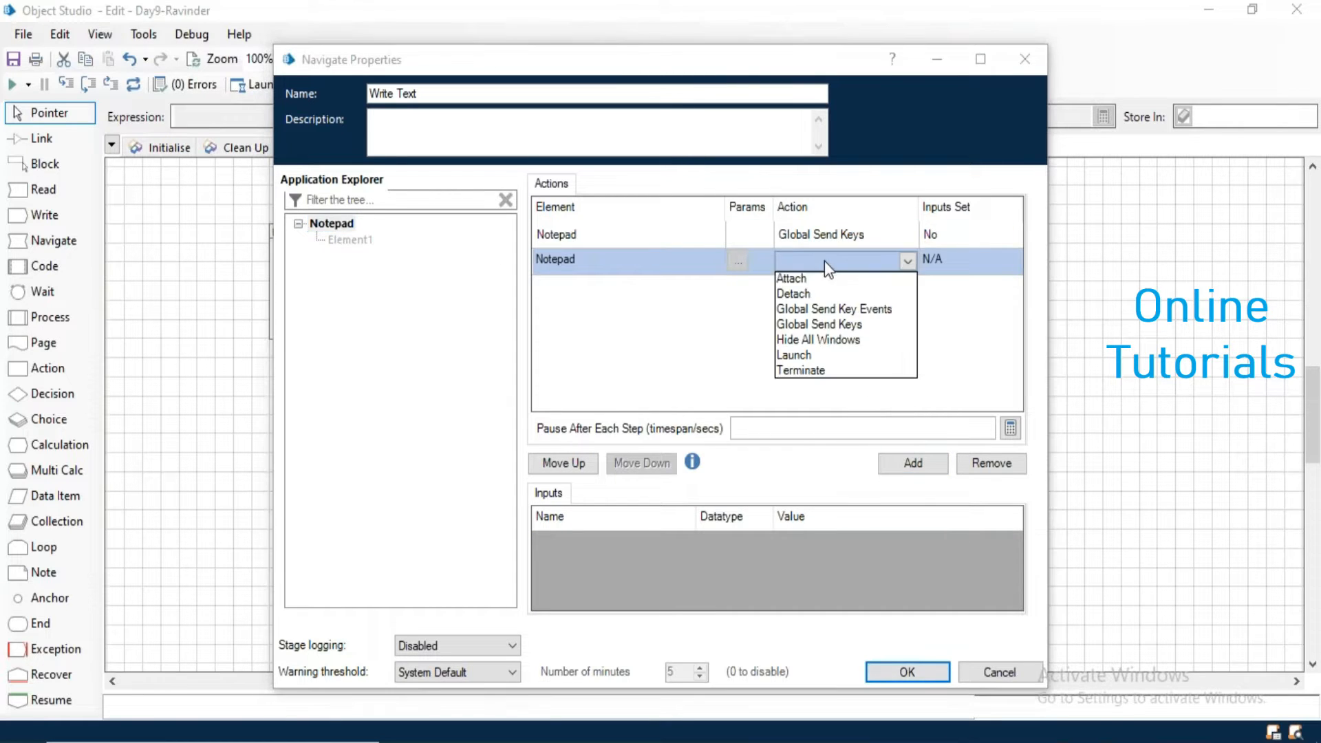
left_click(831, 324)
left_click(834, 549)
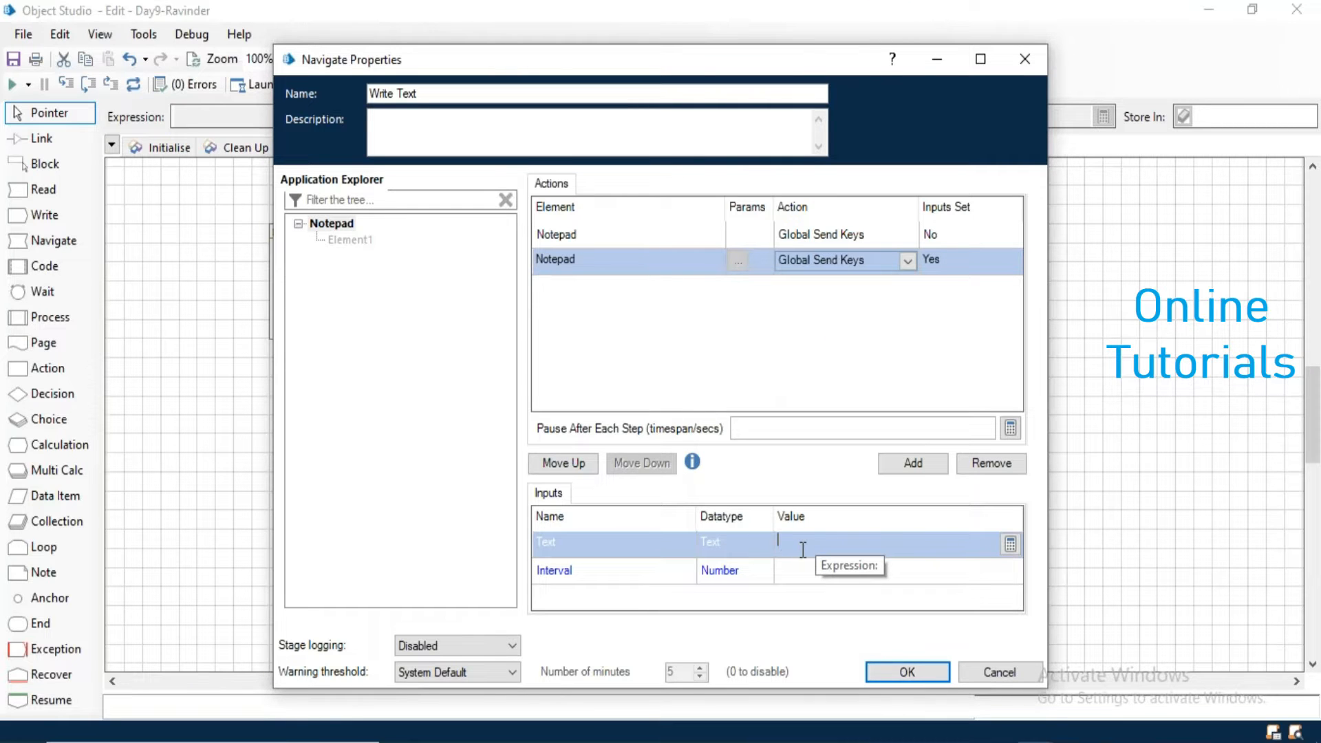
type("\"")
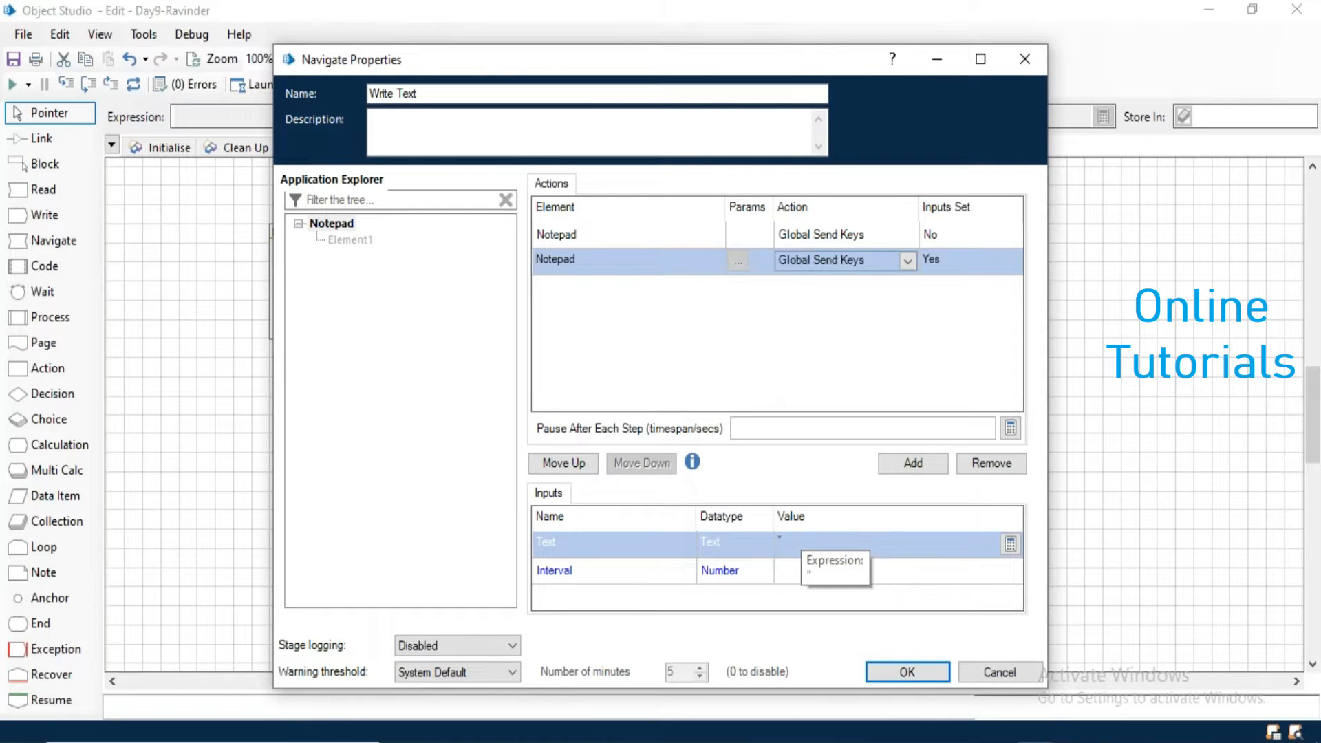
type("{ENTER")
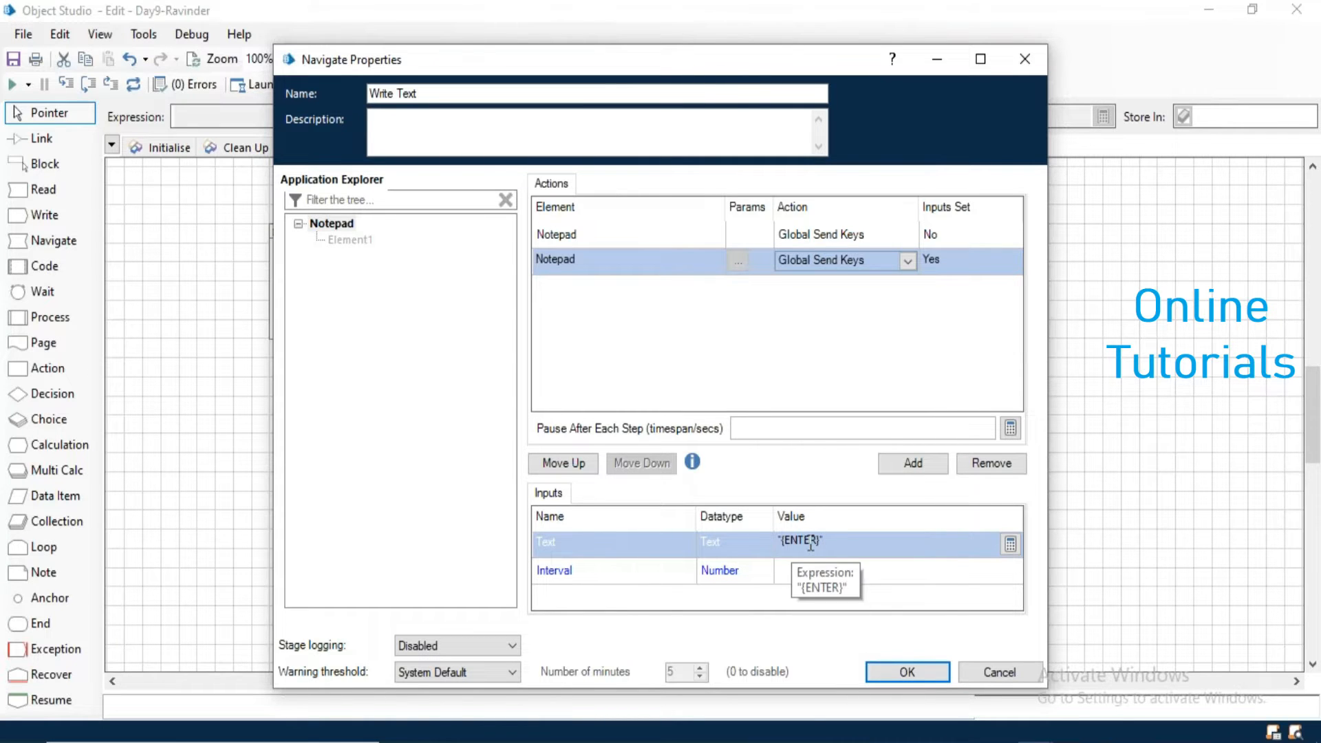
- Add a third Notepad action using Global Send Keys with the text "Welcome To RPA BluePrism" and accept the Write Text properties
left_click(914, 465)
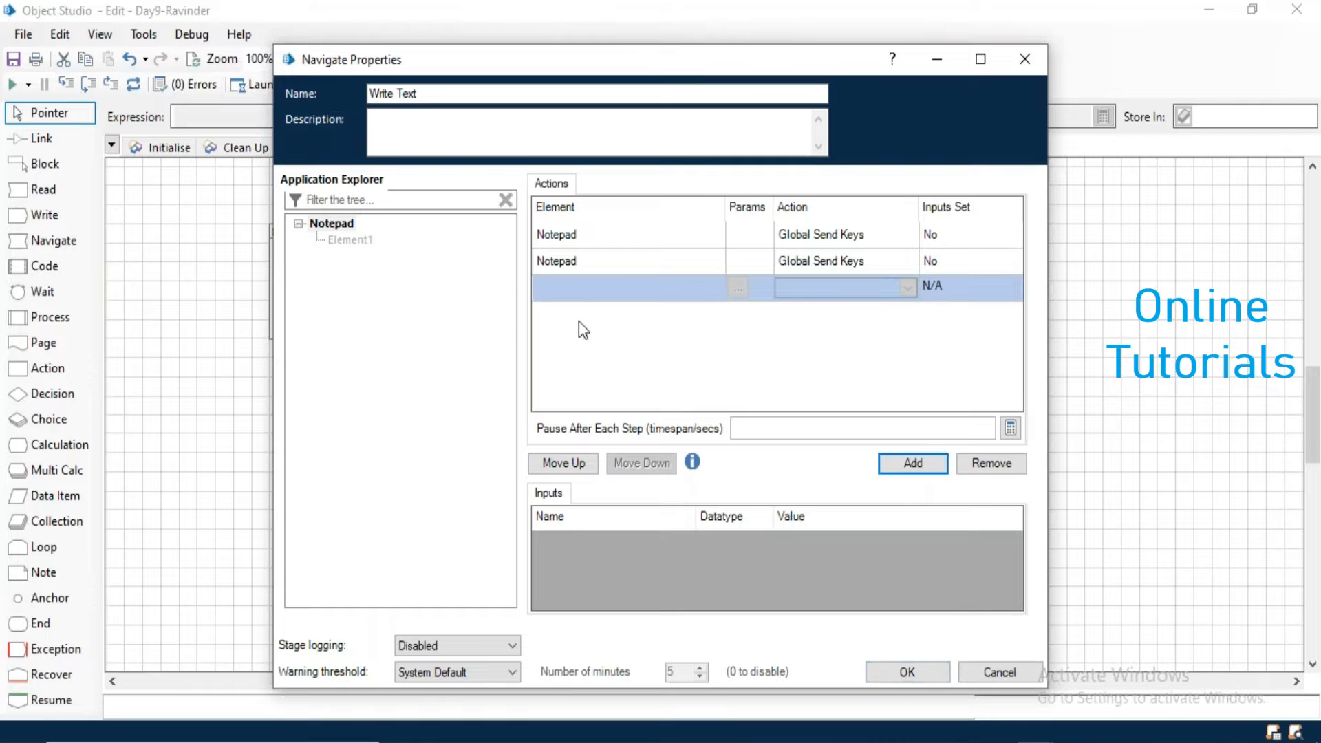
left_click_drag(332, 224, 564, 292)
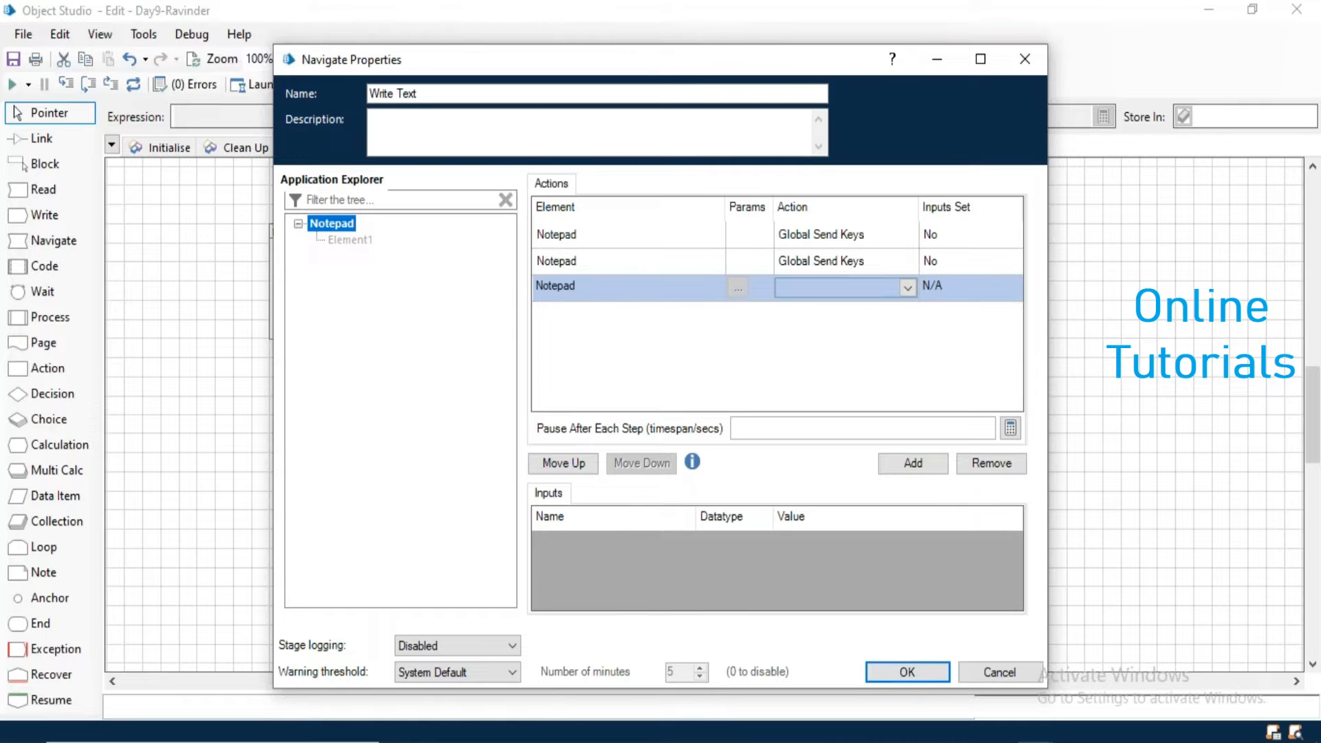
left_click(793, 287)
left_click(808, 345)
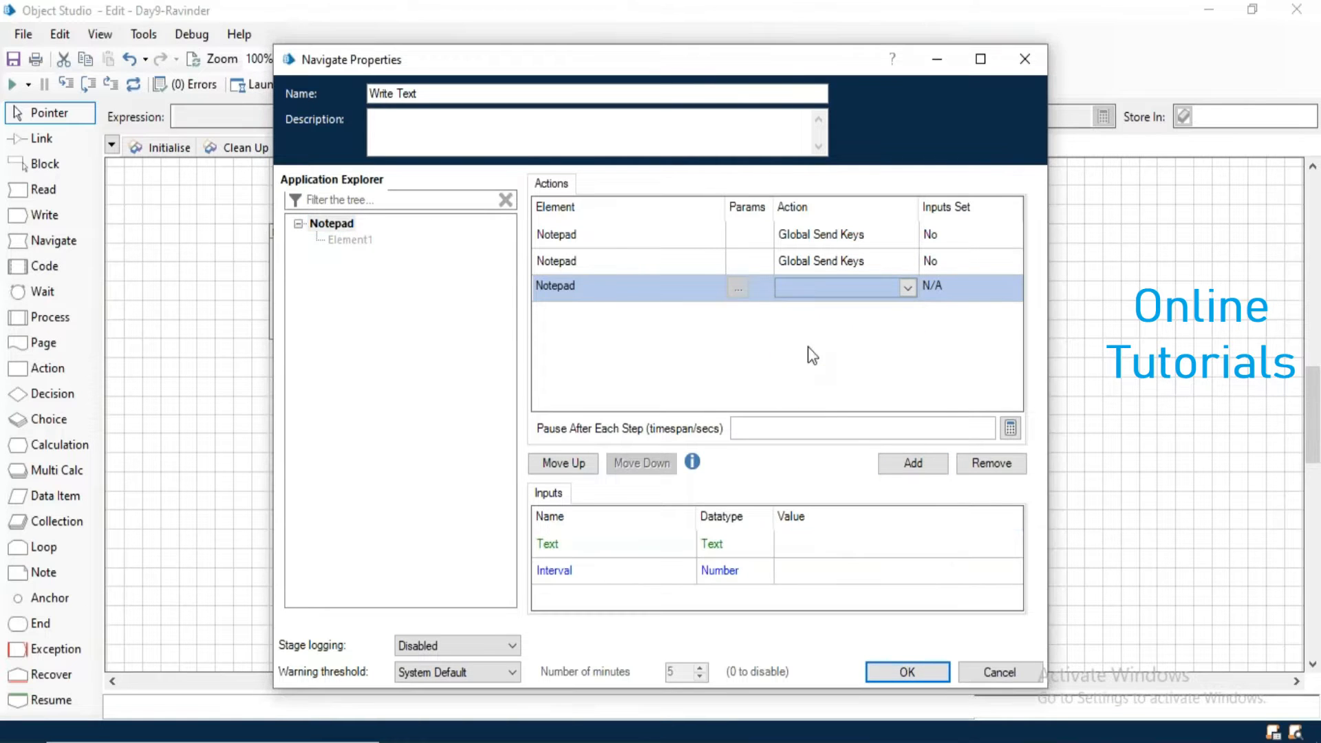
left_click(817, 553)
type("\"")
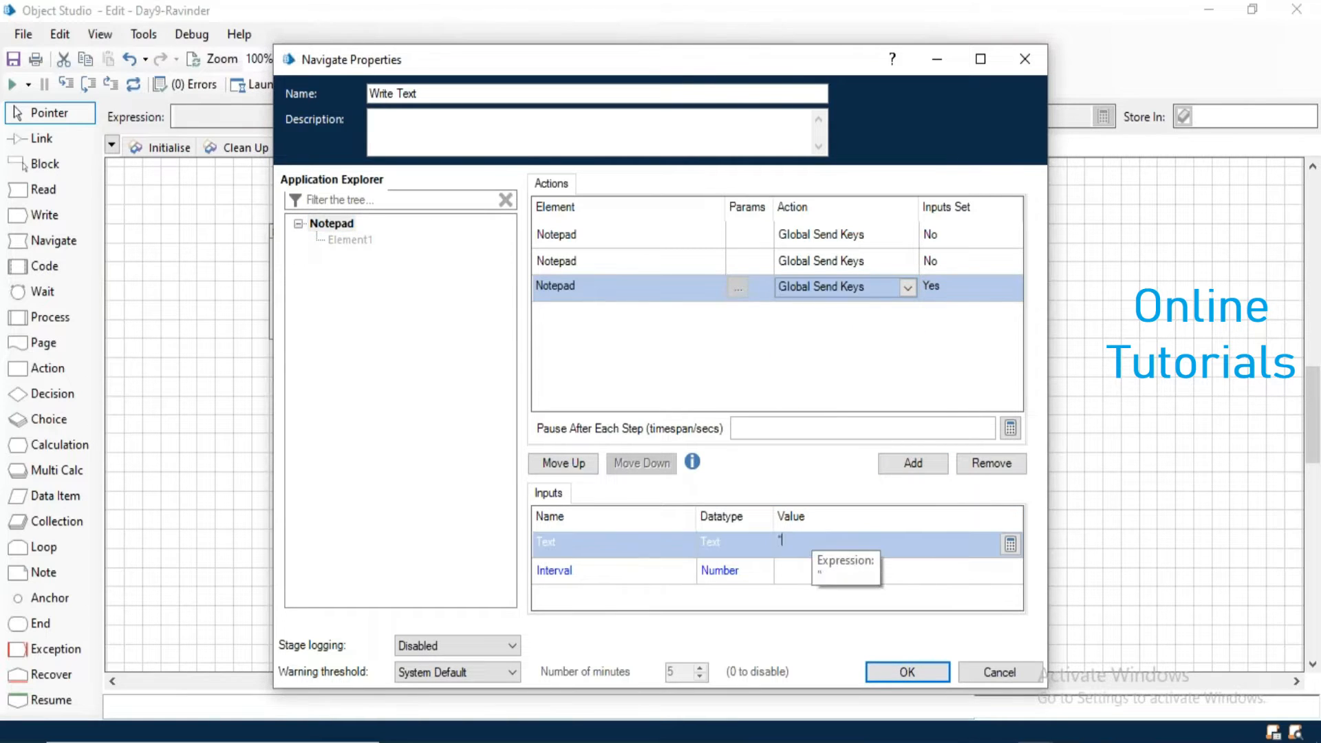
type("Welcome To ")
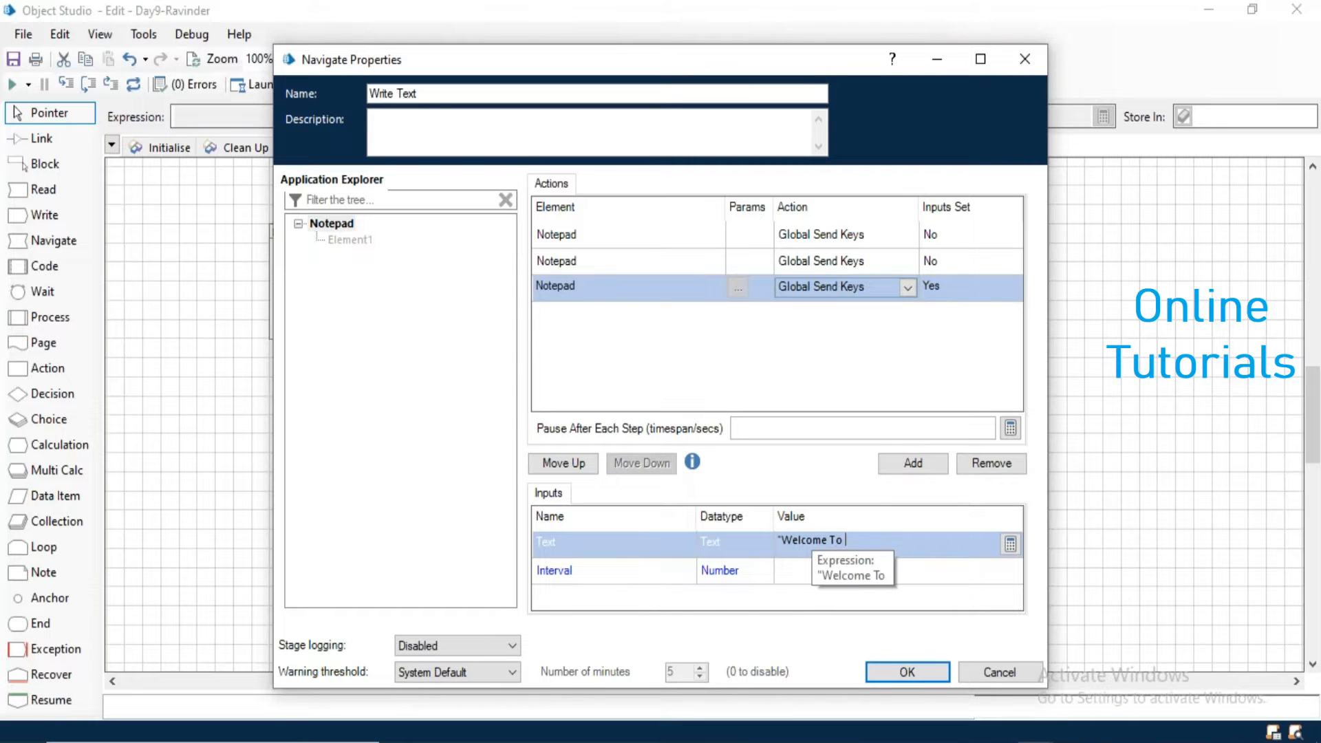
type("RPA Bl")
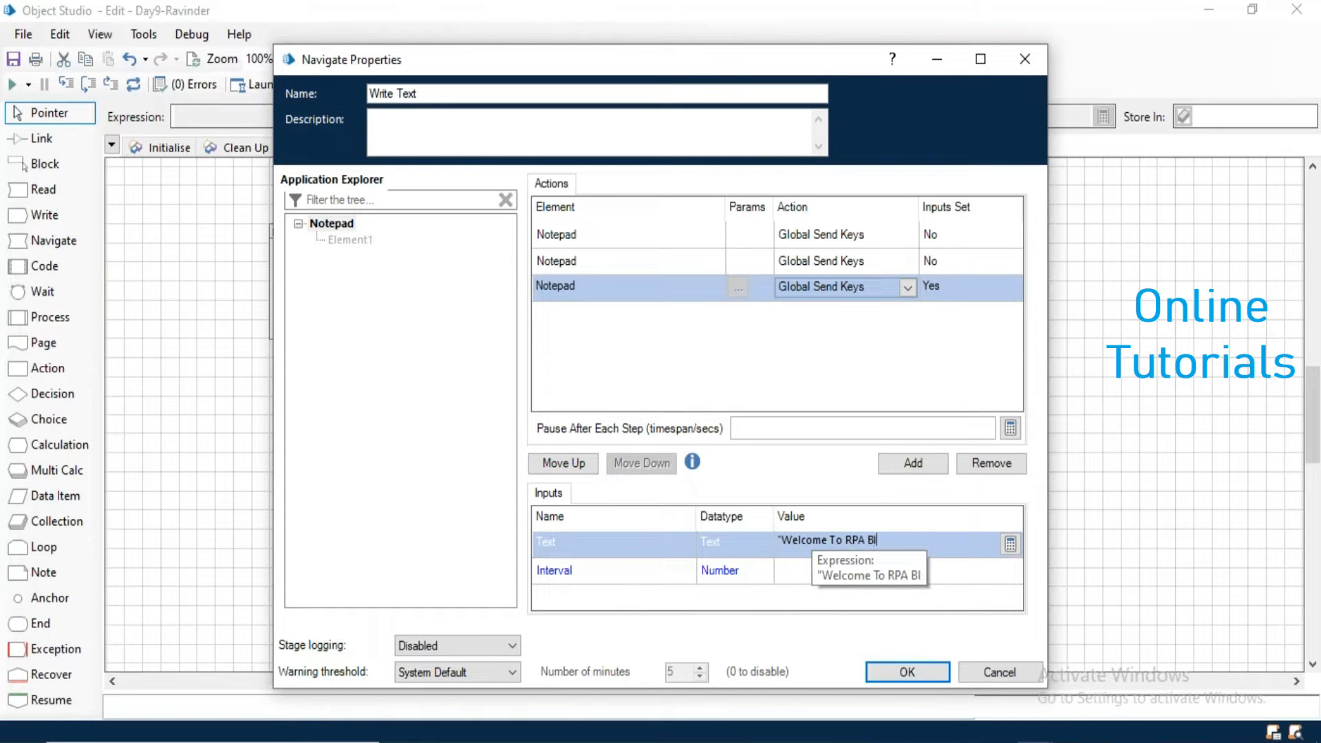
type("uePrism\"")
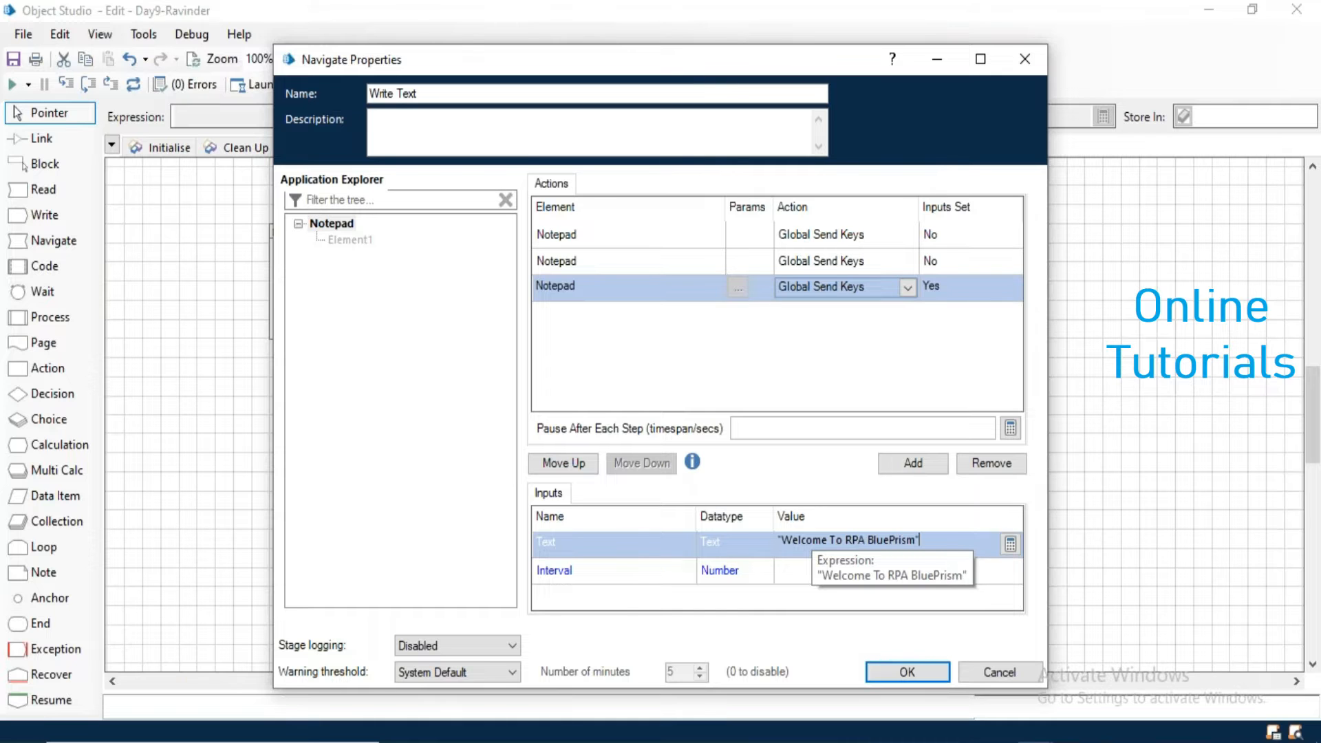
left_click(907, 672)
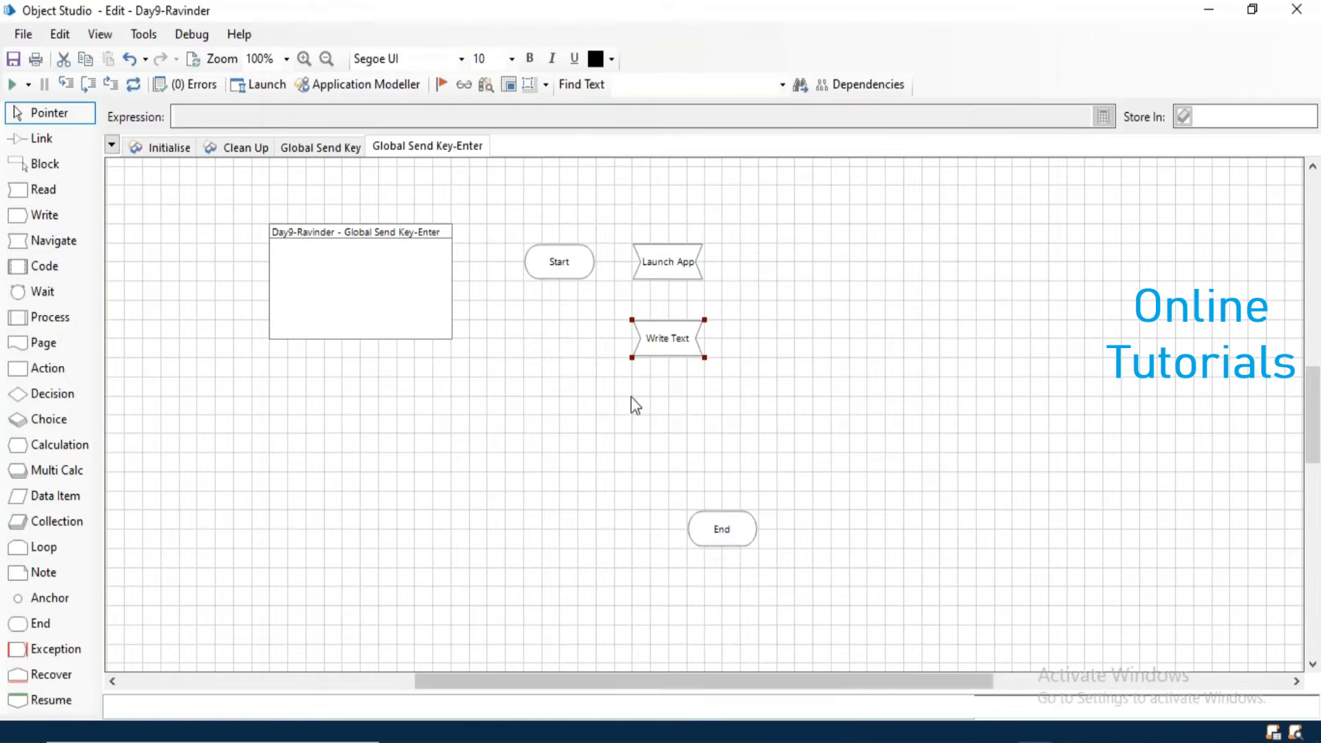
- Move the End stage directly below Write Text and link Start, Launch App, Write Text and End in sequence
left_click_drag(702, 528, 674, 465)
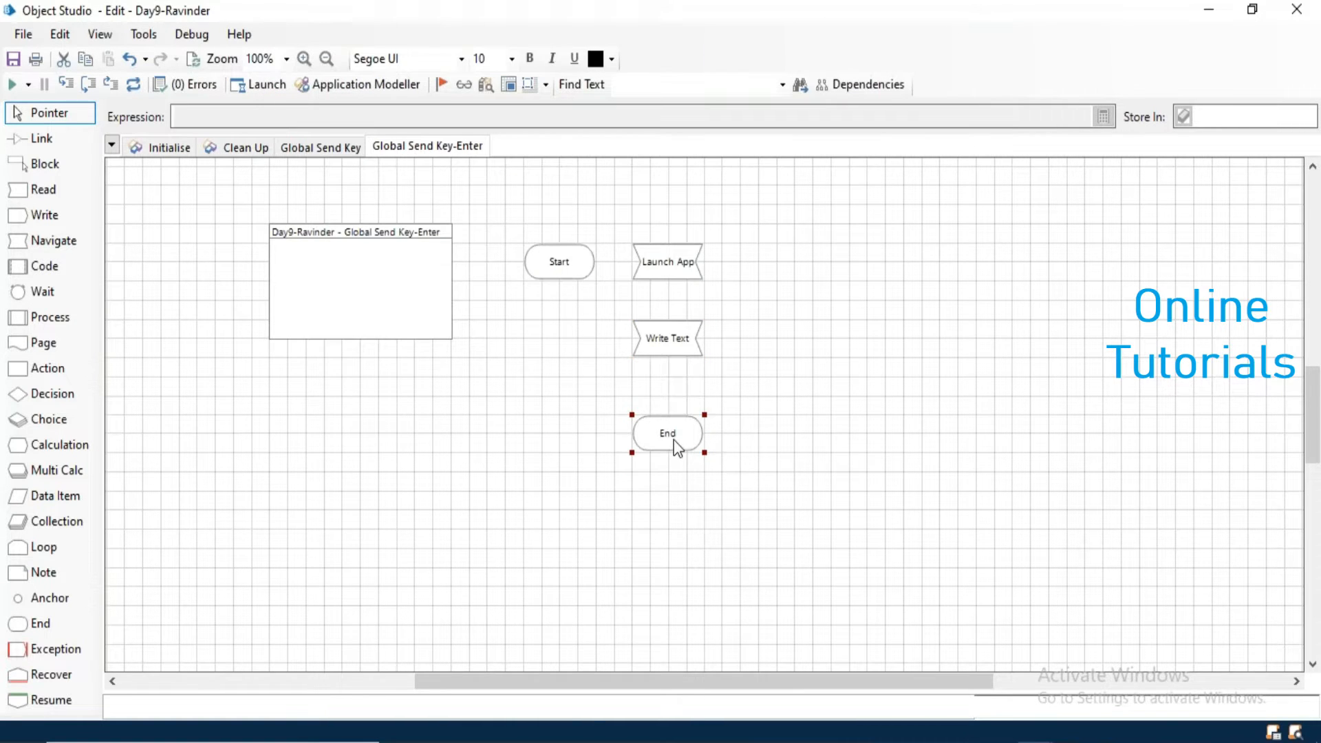
left_click(66, 139)
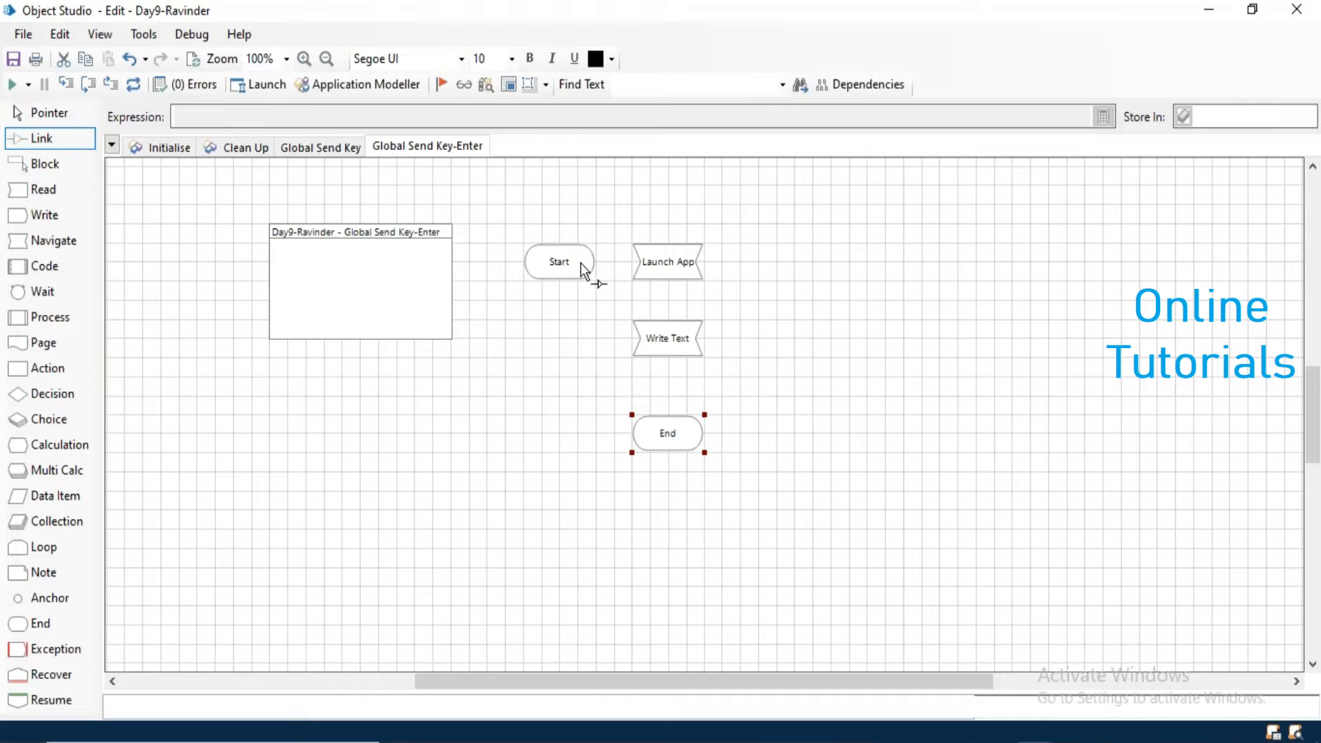
left_click_drag(679, 267, 670, 432)
left_click(75, 109)
- Run the Global Send Key-Enter page, check the text in Notepad, close Notepad without saving, and reset the object
left_click(11, 84)
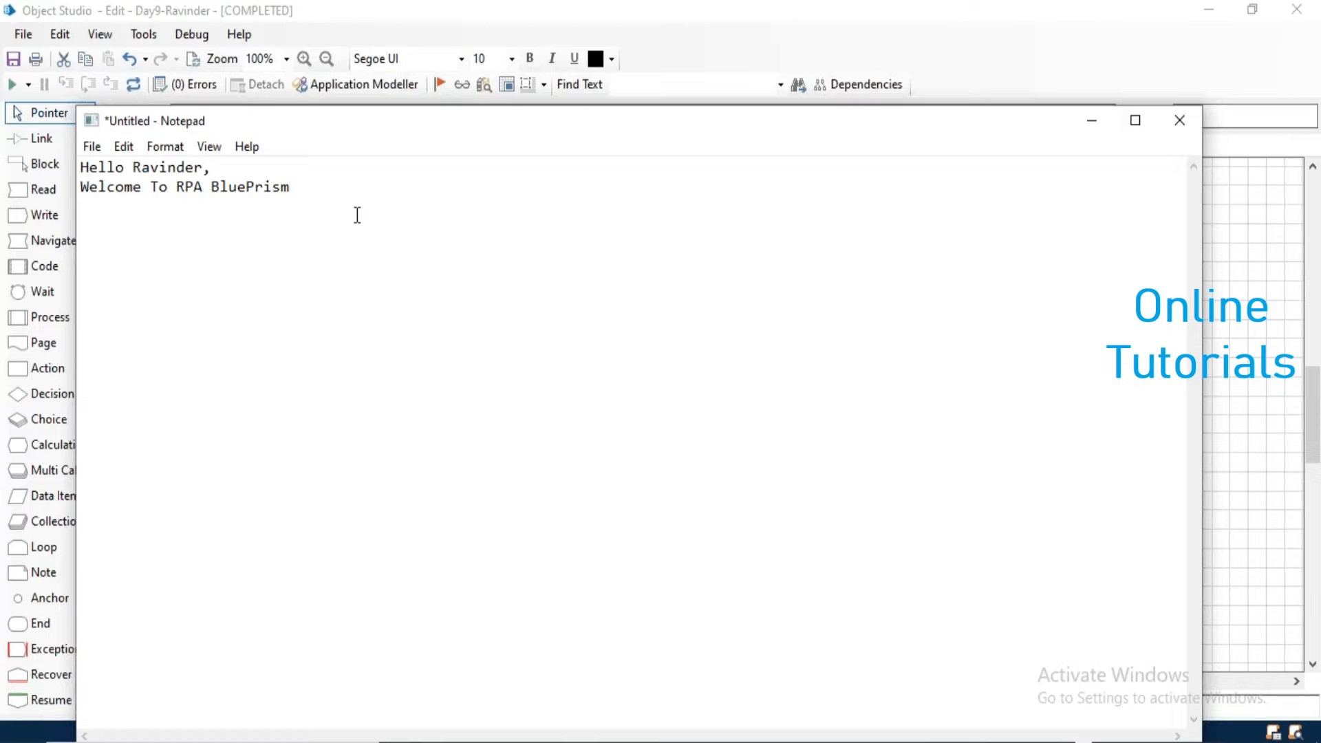
left_click(1182, 129)
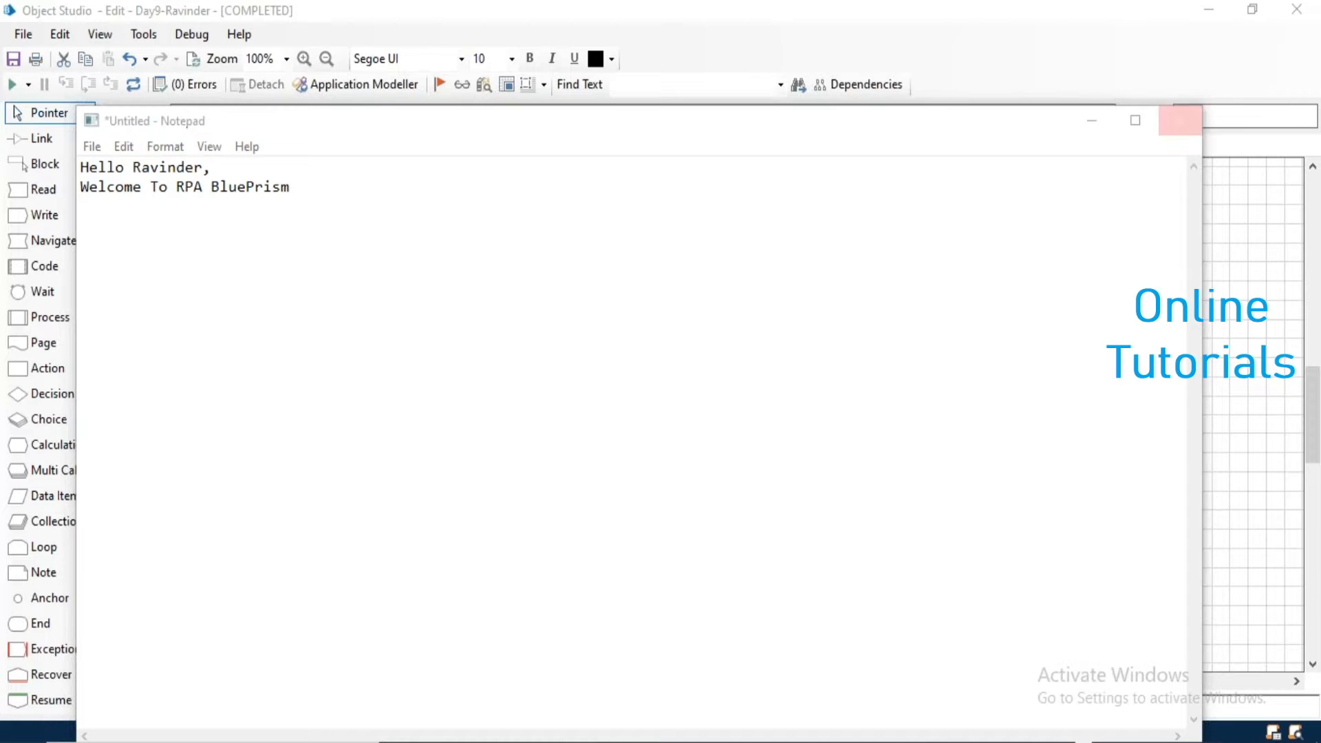
left_click(707, 389)
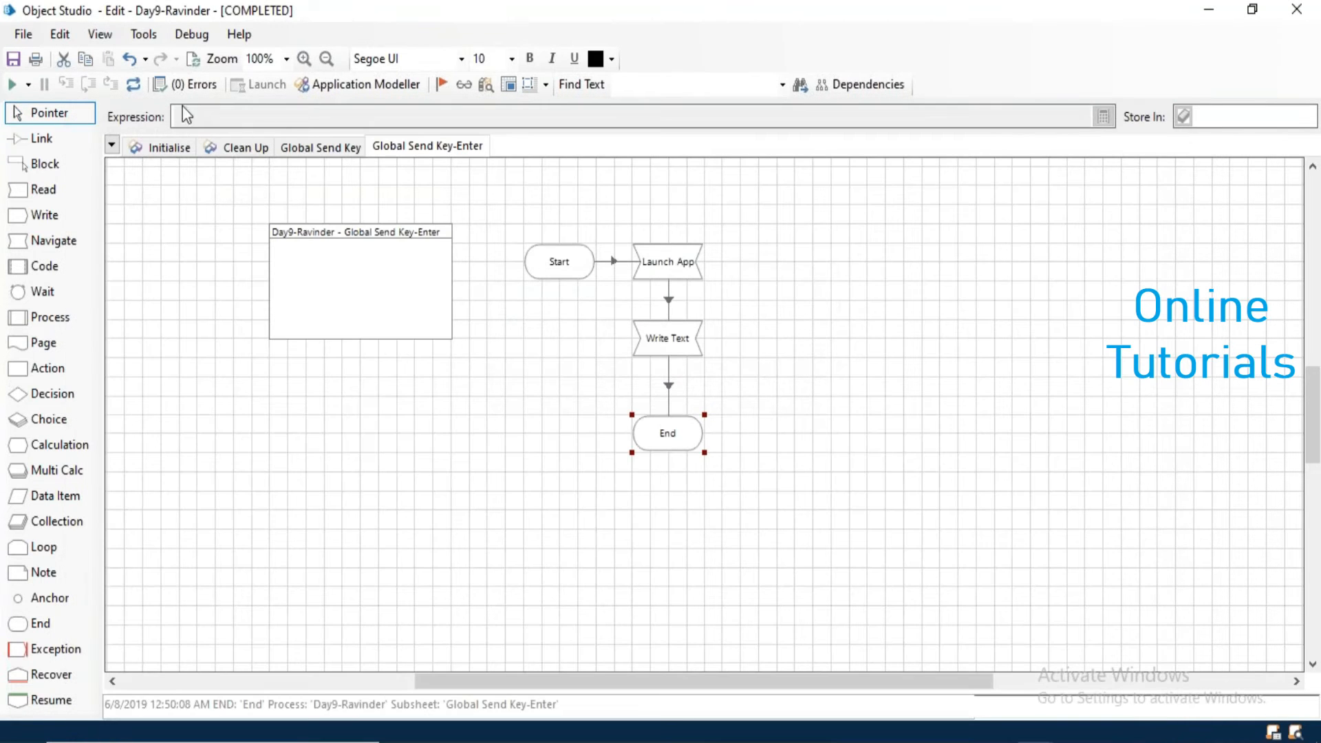
left_click(132, 84)
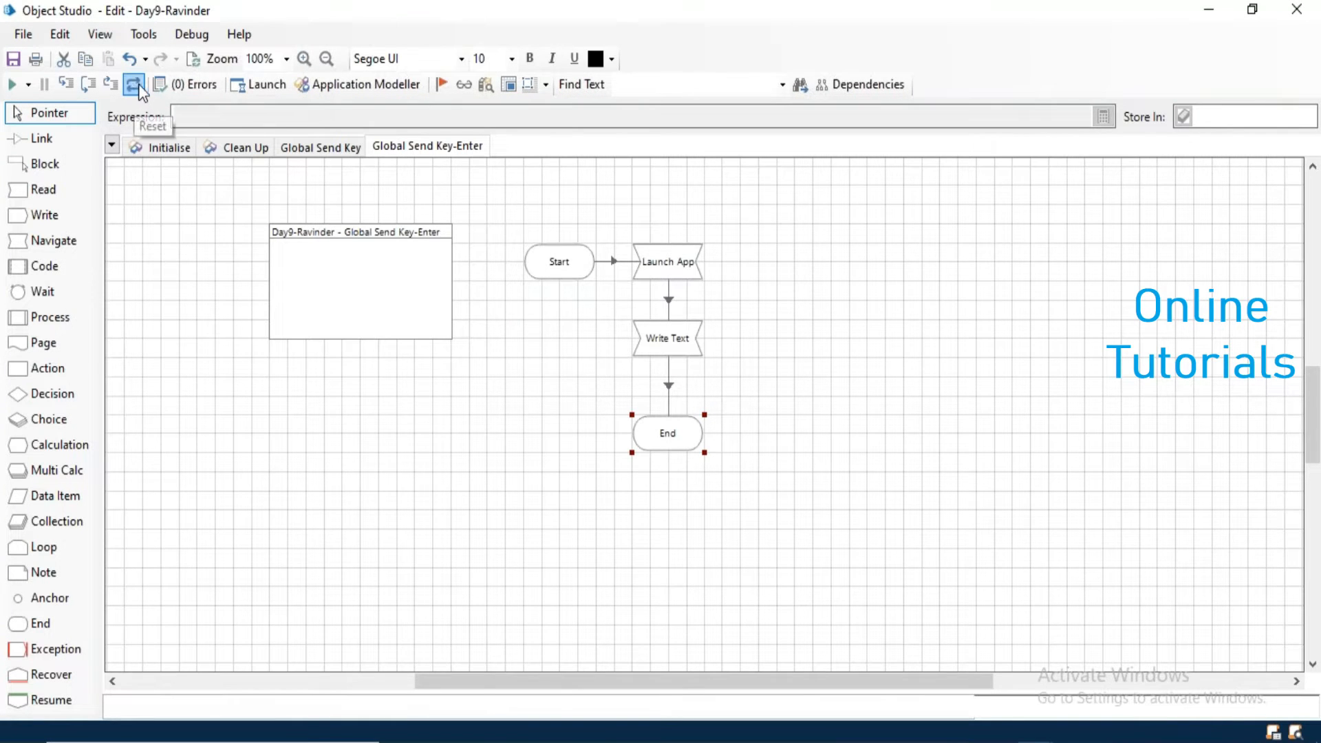
- Duplicate the Global Send Key-Enter page under the name Global Send Key-Enter Tilde
right_click(464, 157)
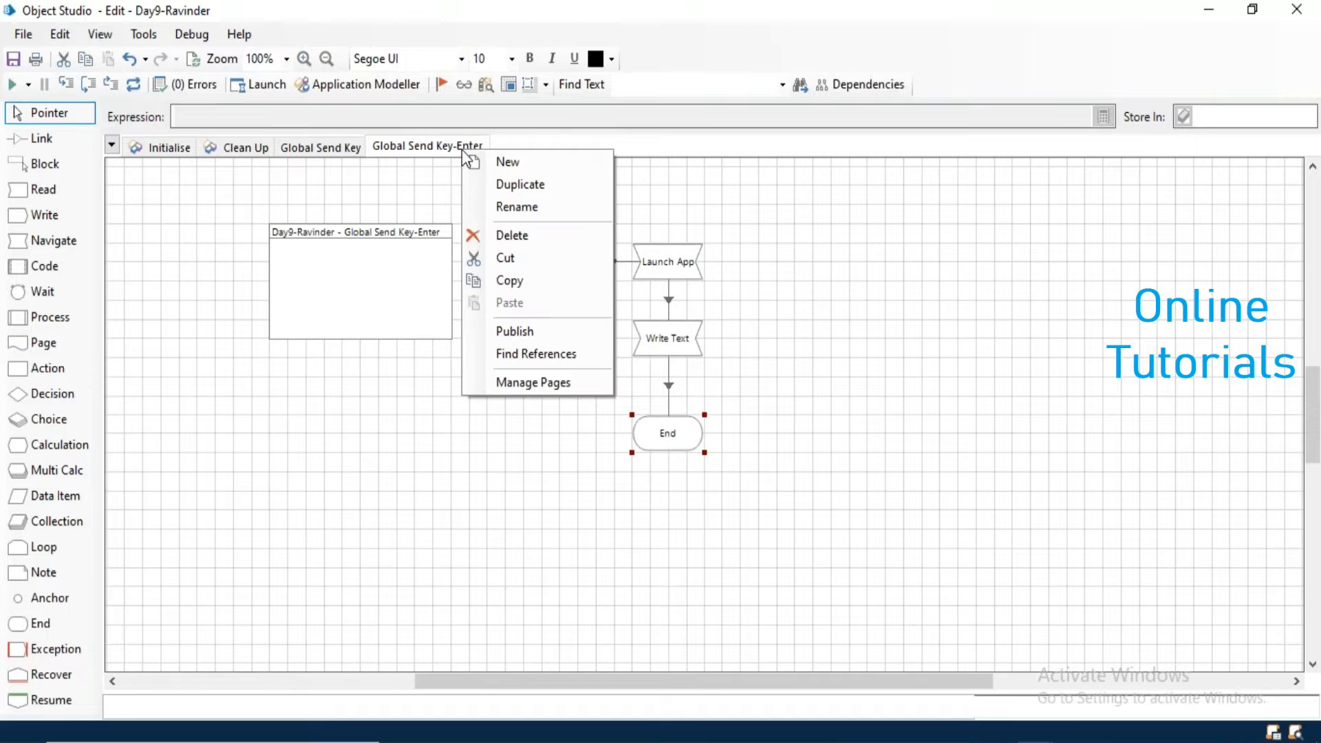
left_click(531, 187)
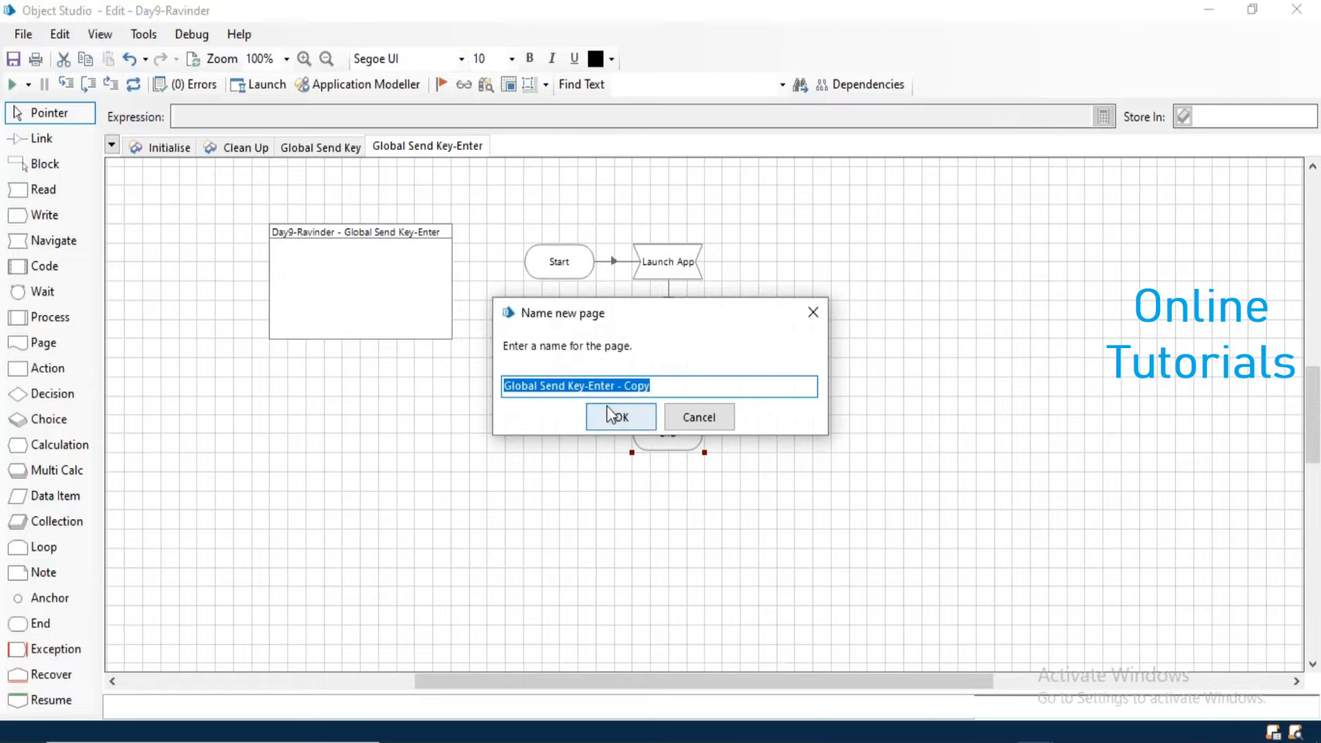
left_click(683, 385)
key("BackSpace")
key("BackSpace")
key("BackSpace")
key("BackSpace")
key("BackSpace")
key("BackSpace")
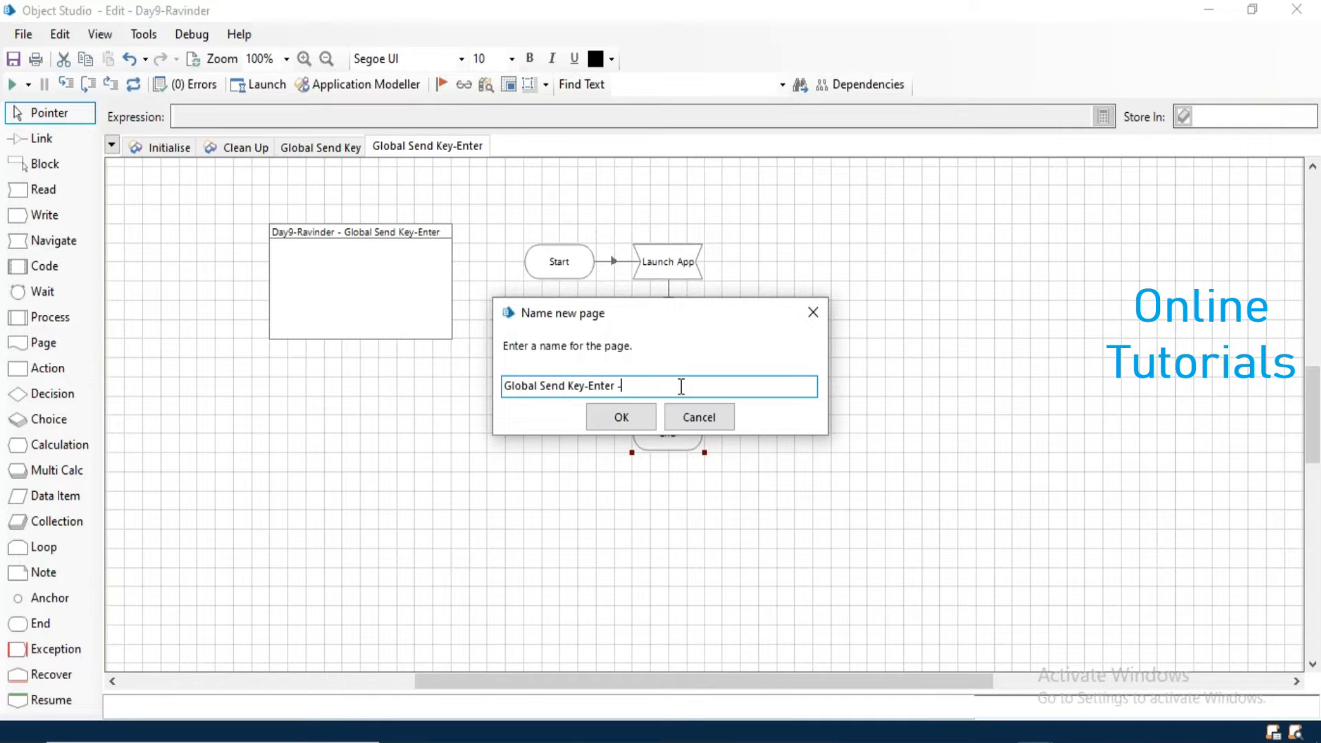
type("Tilde")
left_click(624, 419)
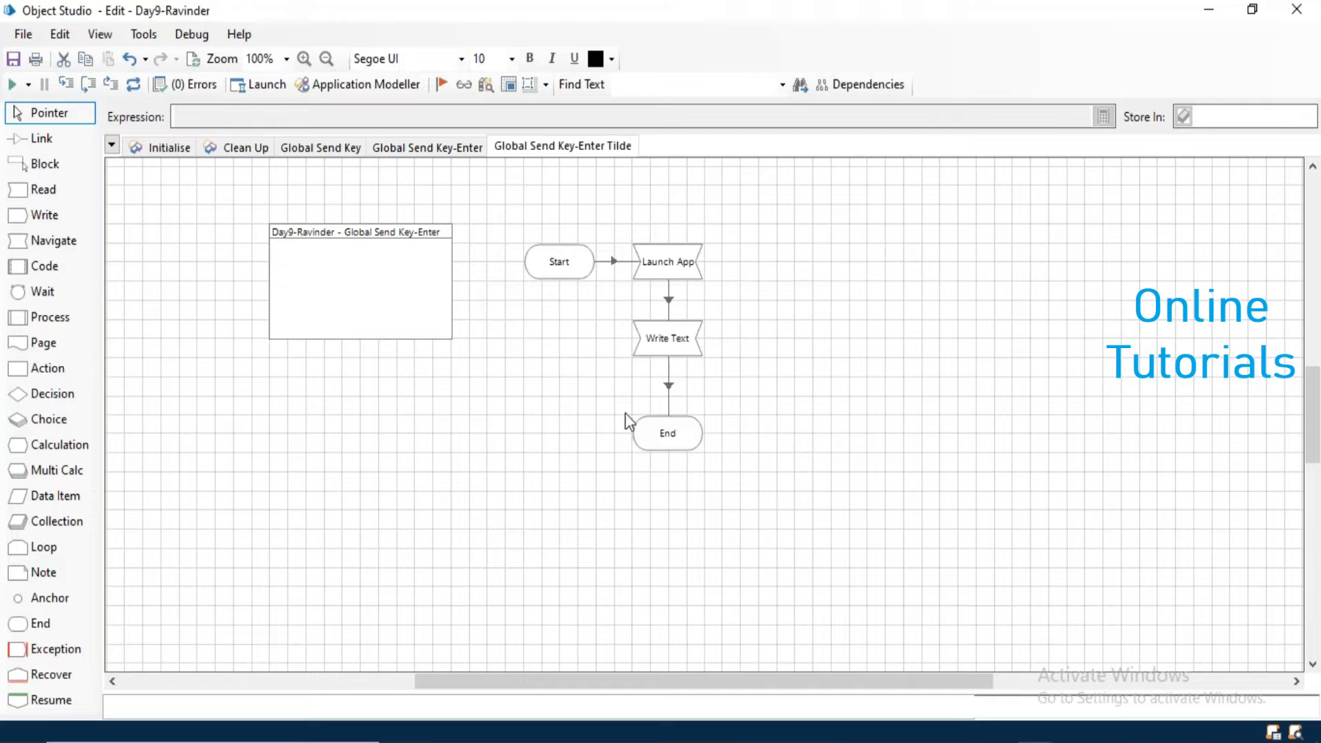
- In the duplicated page's Write Text stage, replace the second Global Send Keys action's text with "~"
double_click(667, 348)
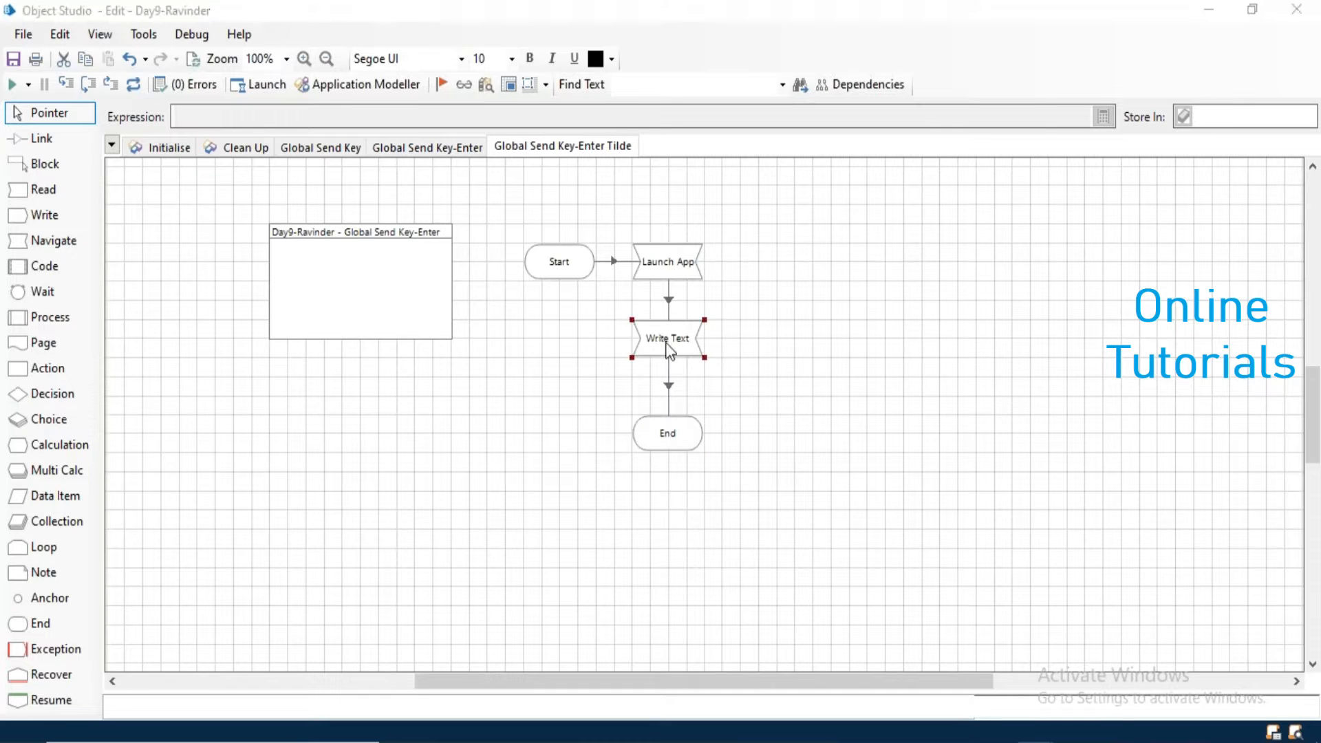
left_click(604, 262)
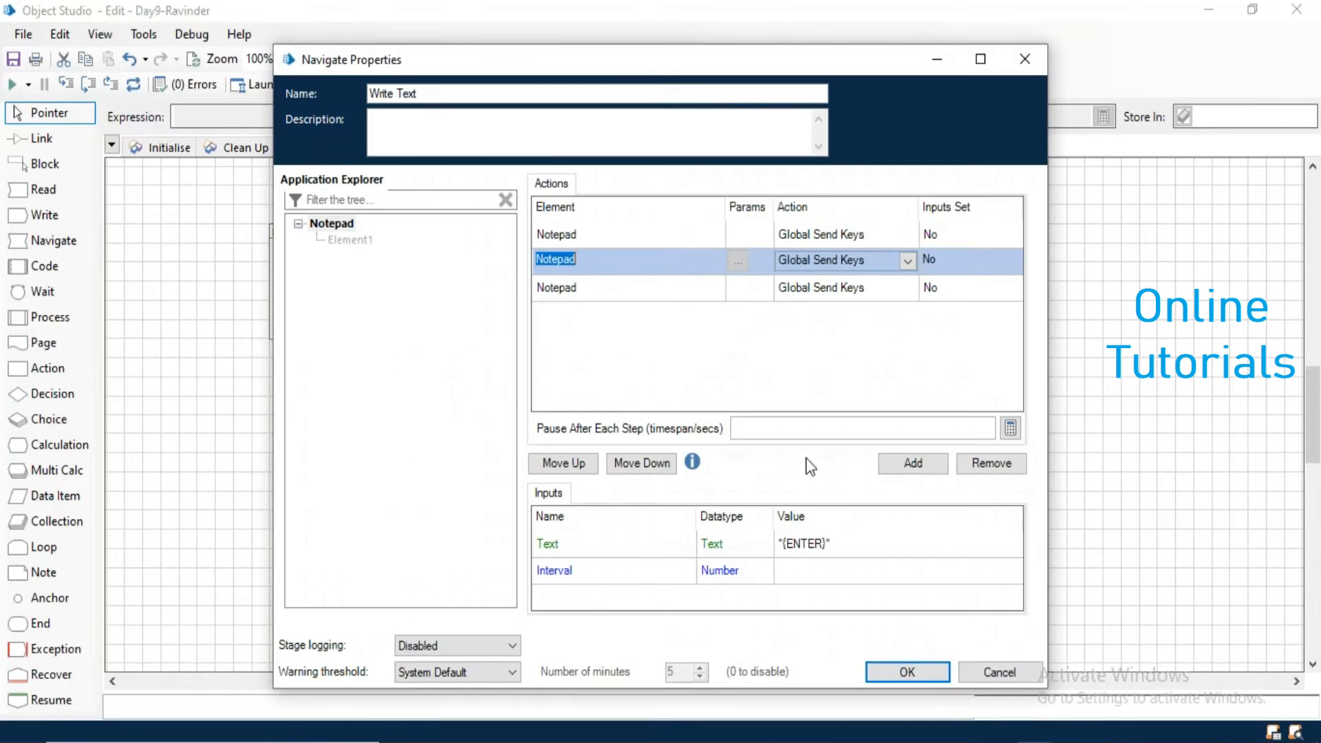
left_click(823, 547)
left_click(824, 544)
double_click(801, 542)
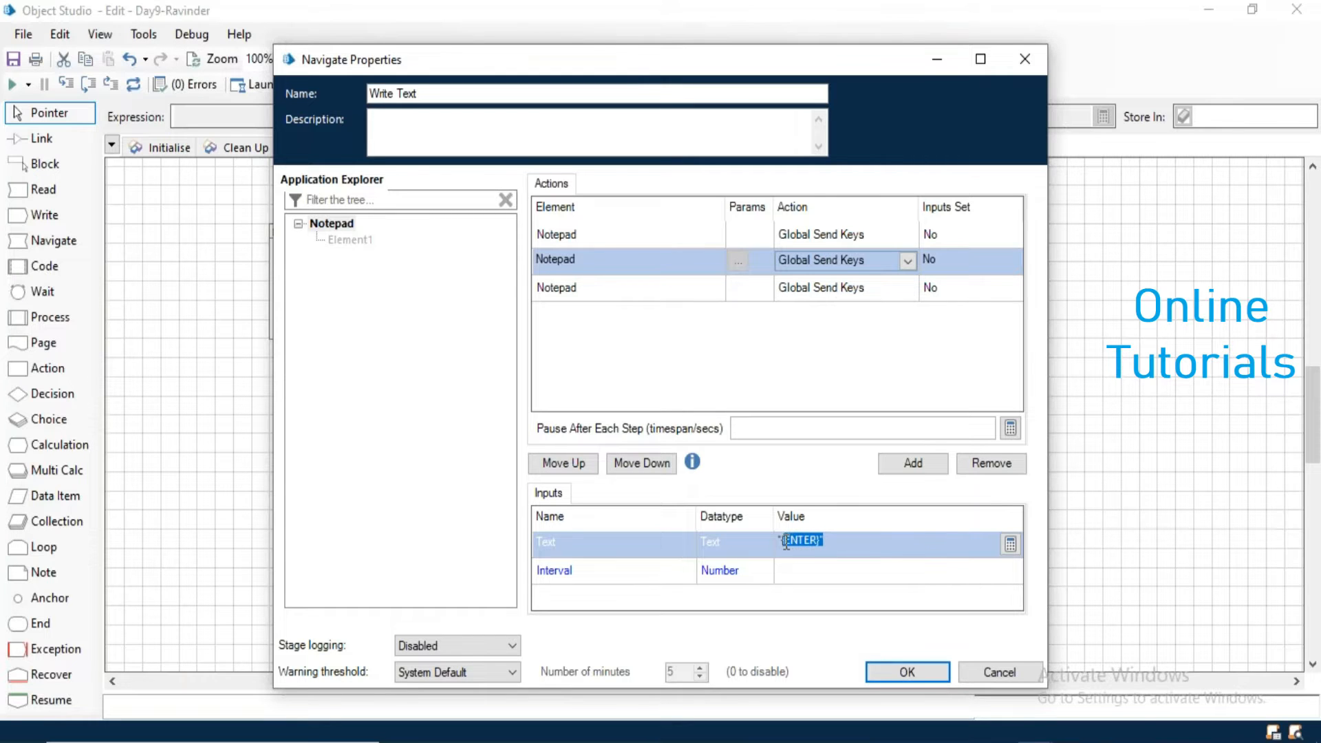
key("BackSpace")
type("~")
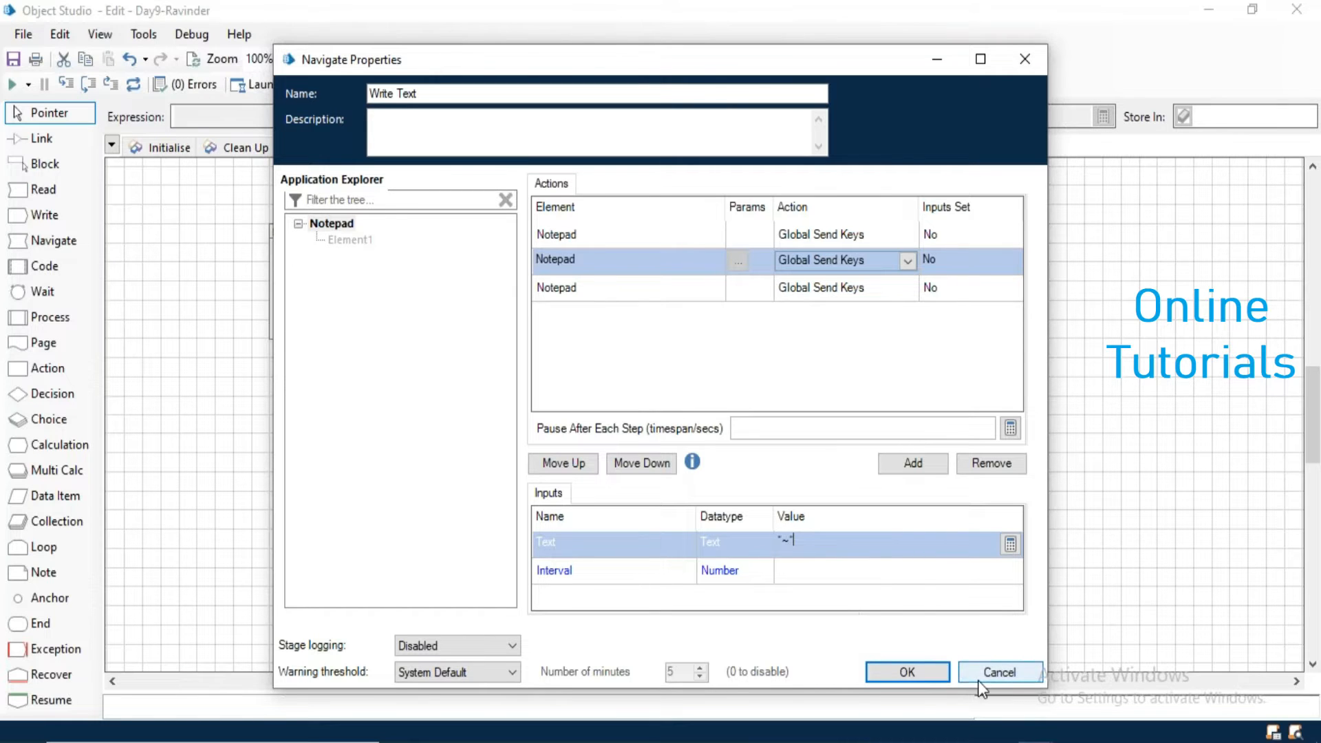
left_click(915, 670)
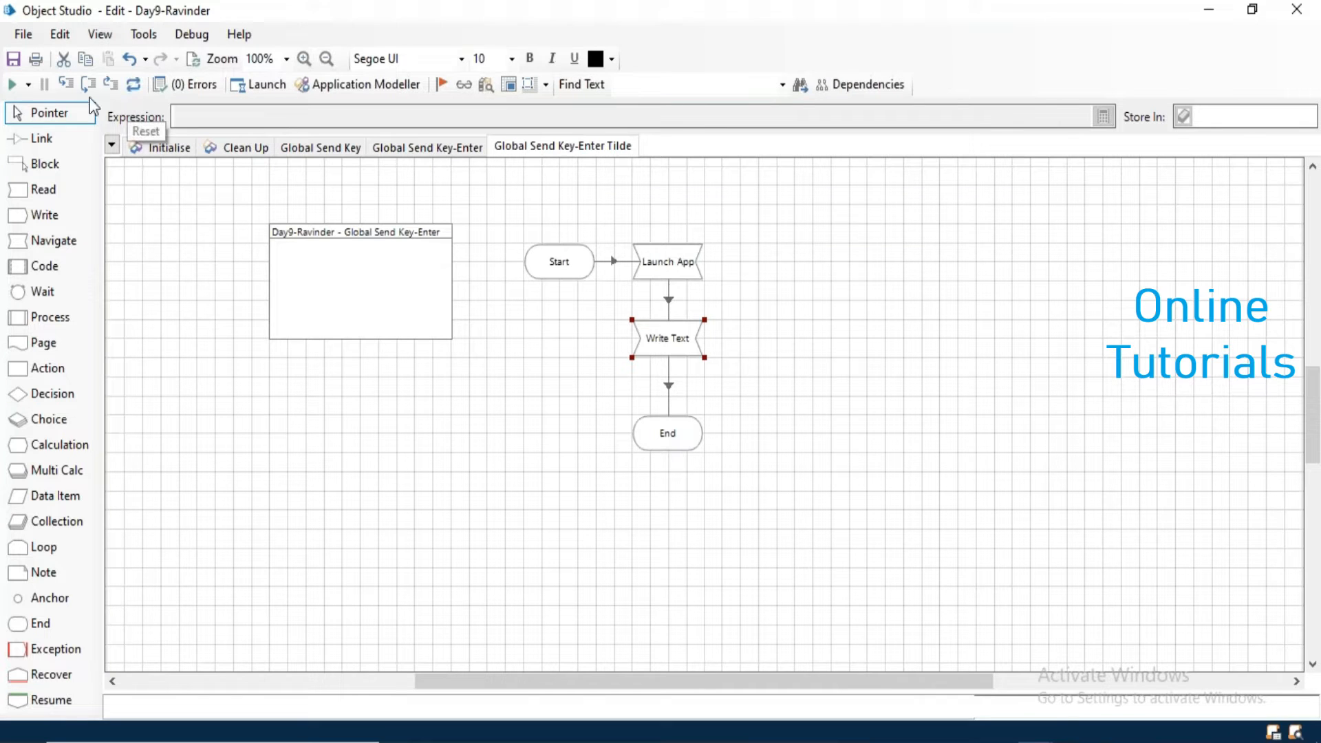
- Run the Global Send Key-Enter Tilde page, check the text in Notepad, close Notepad without saving, and dismiss the chat notification
left_click(13, 84)
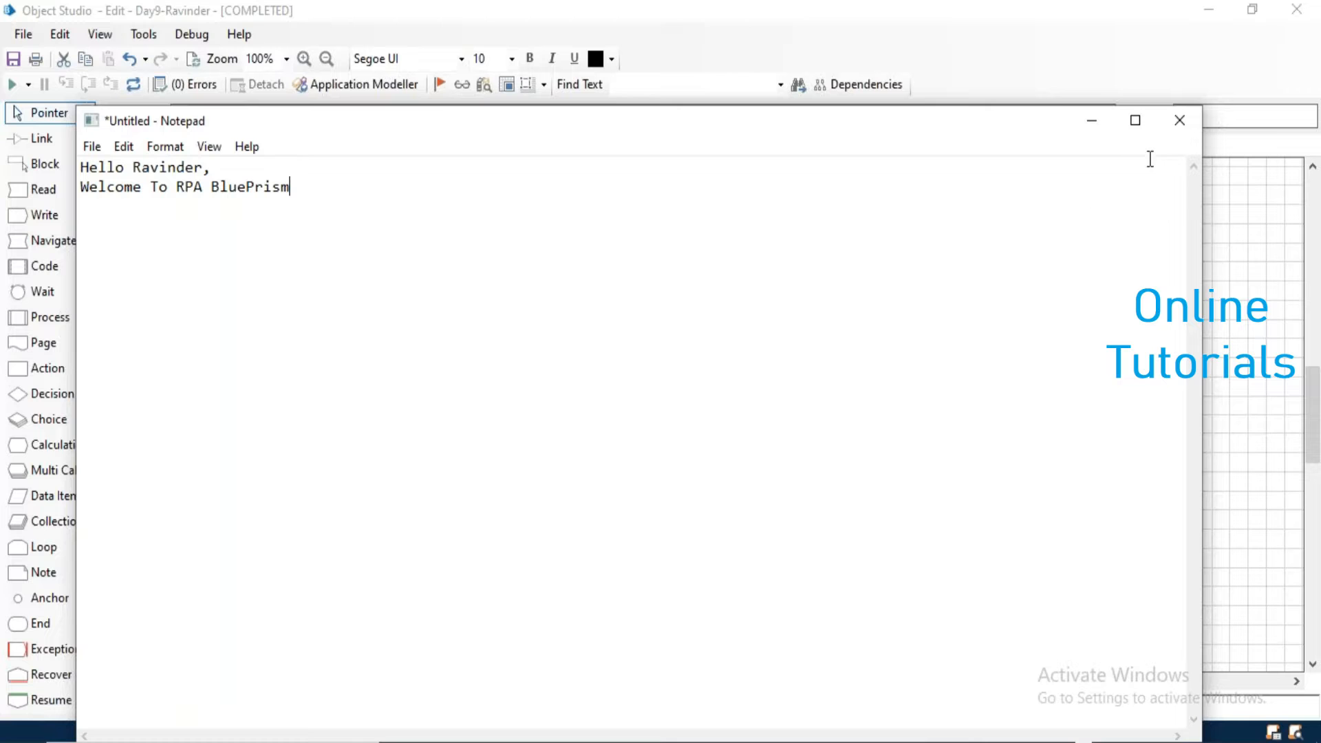
left_click(1179, 121)
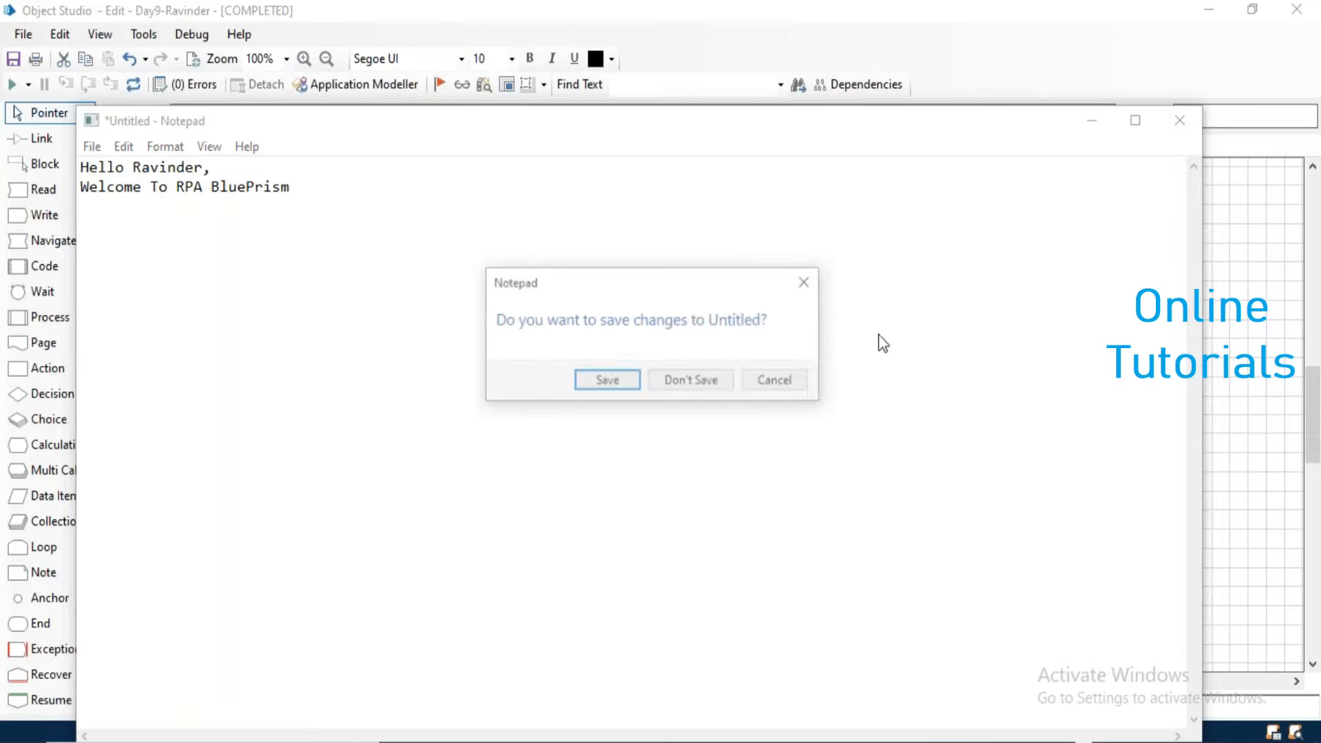
left_click(706, 382)
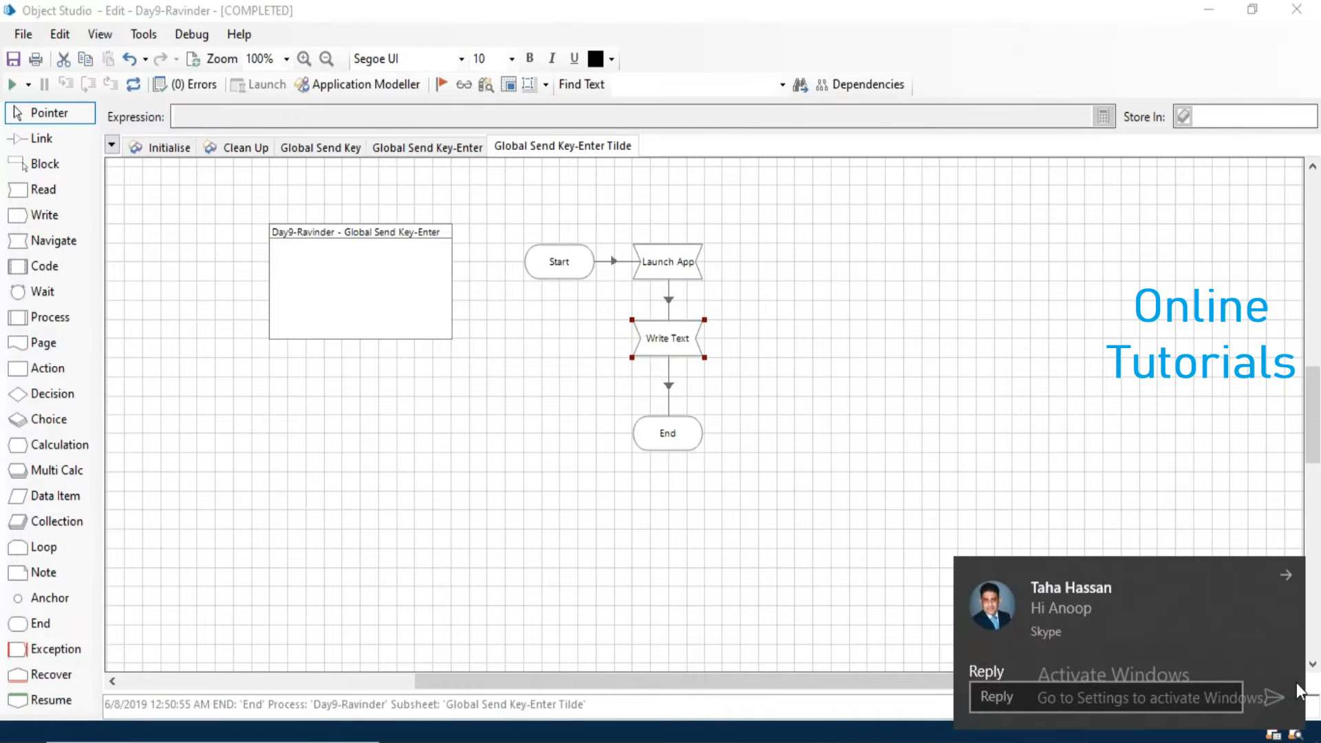
left_click(1285, 575)
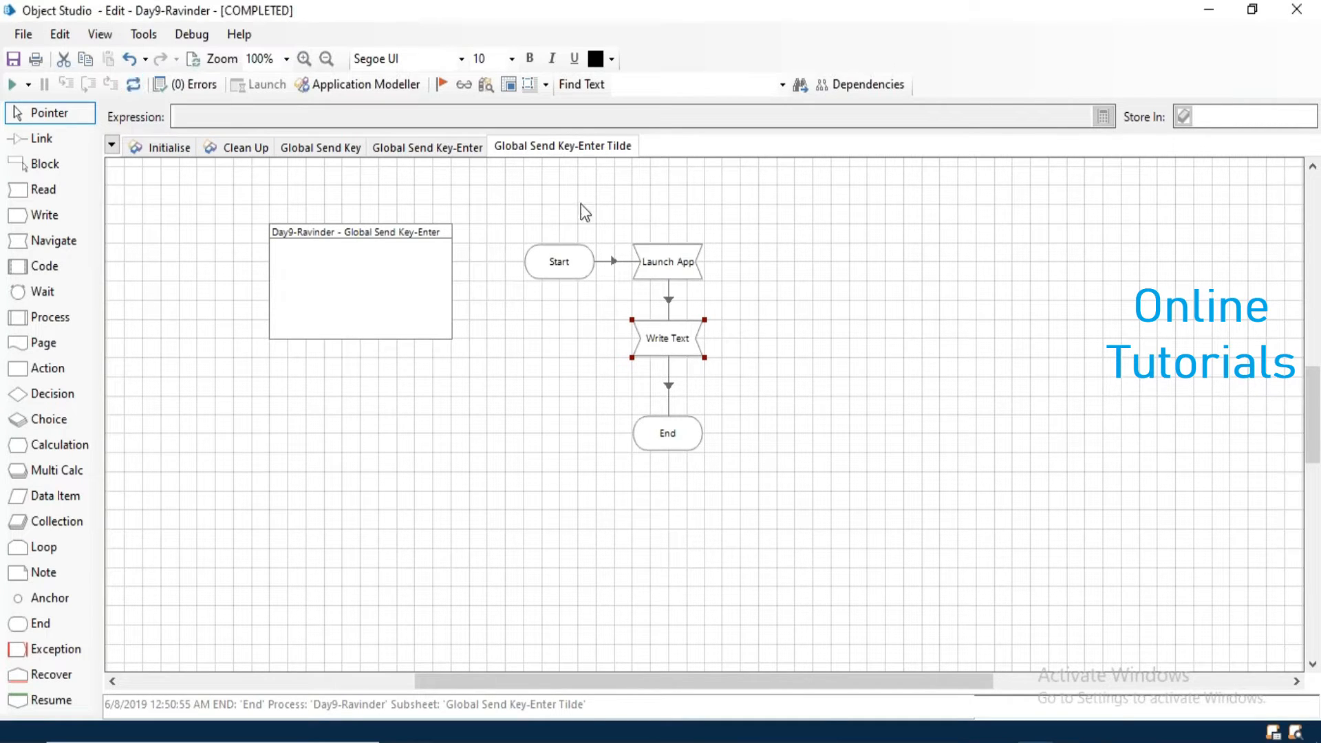
- Add a new page named "Global Send Keys-ALT" to the object
right_click(588, 160)
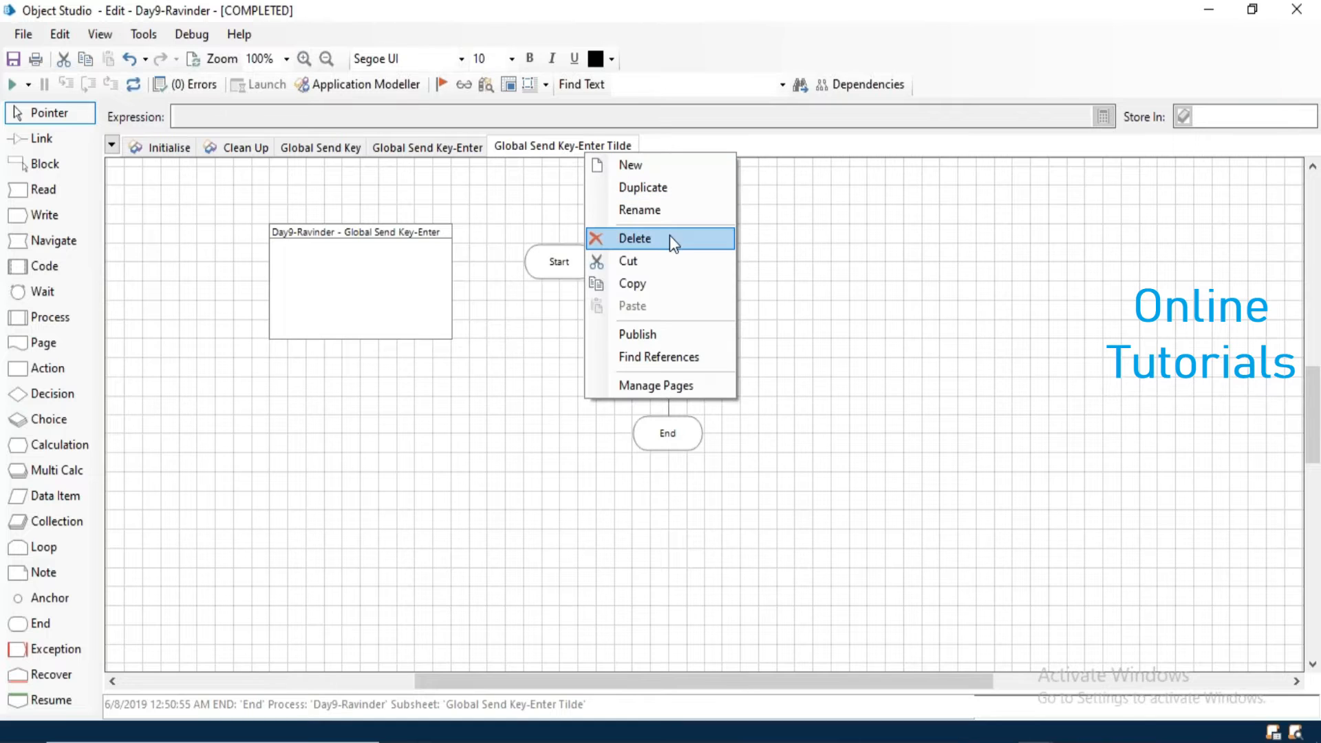
left_click(637, 166)
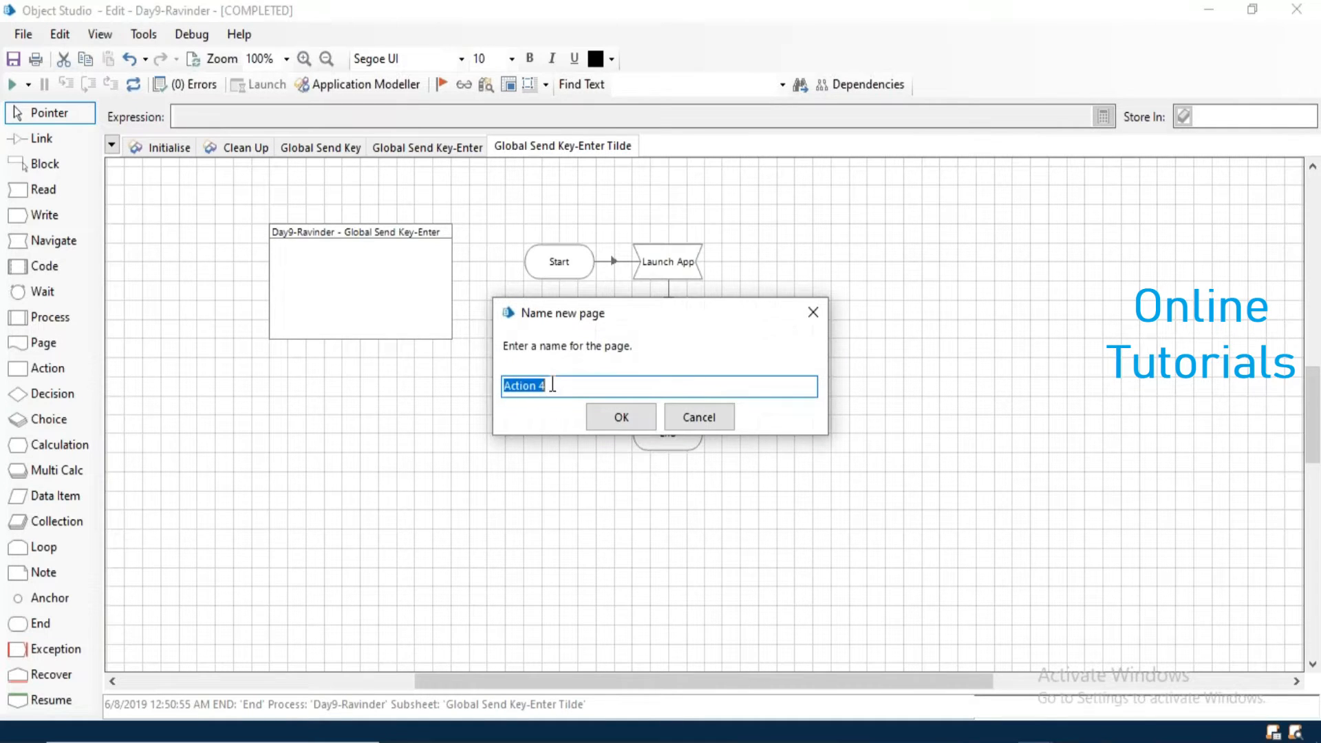
type("Global Send Keys")
type("-ALT")
left_click(618, 411)
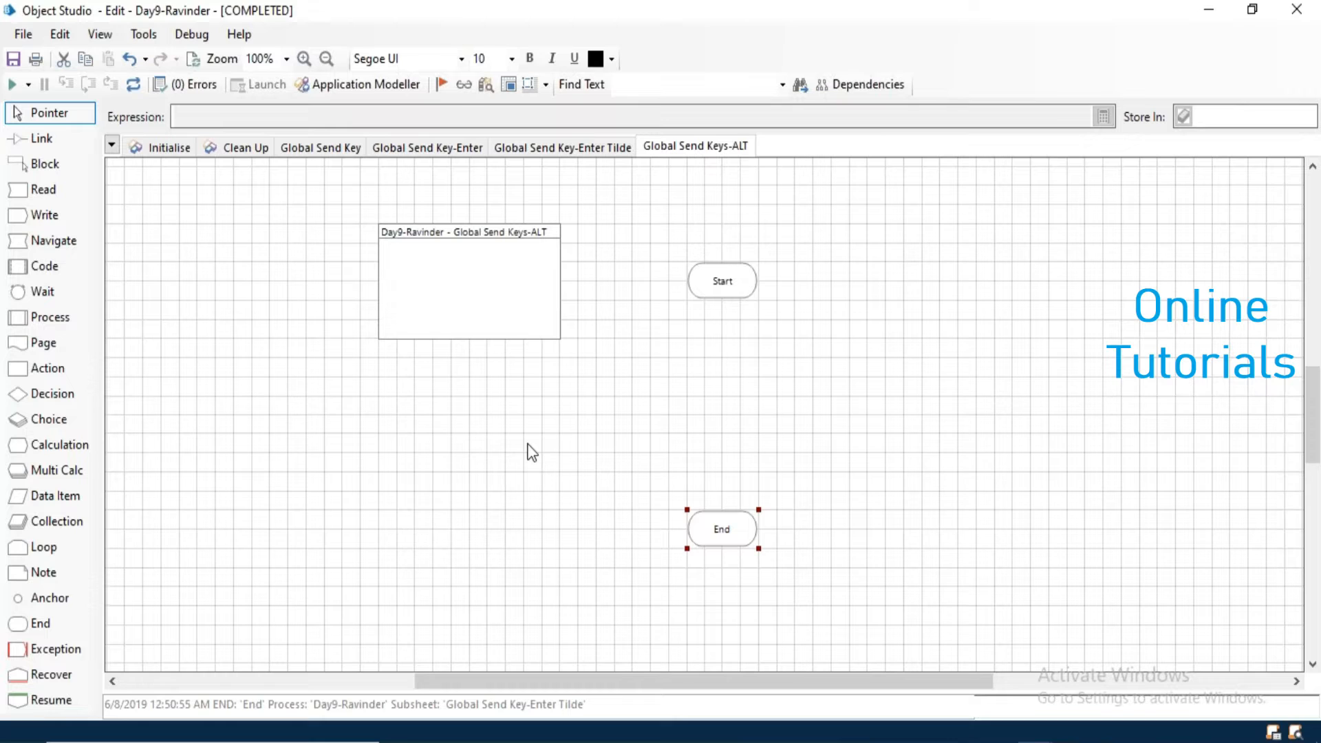
- Switch to a new blank Notepad window and activate its menu bar to examine the keyboard access to its menus
key("super+r")
key("Return")
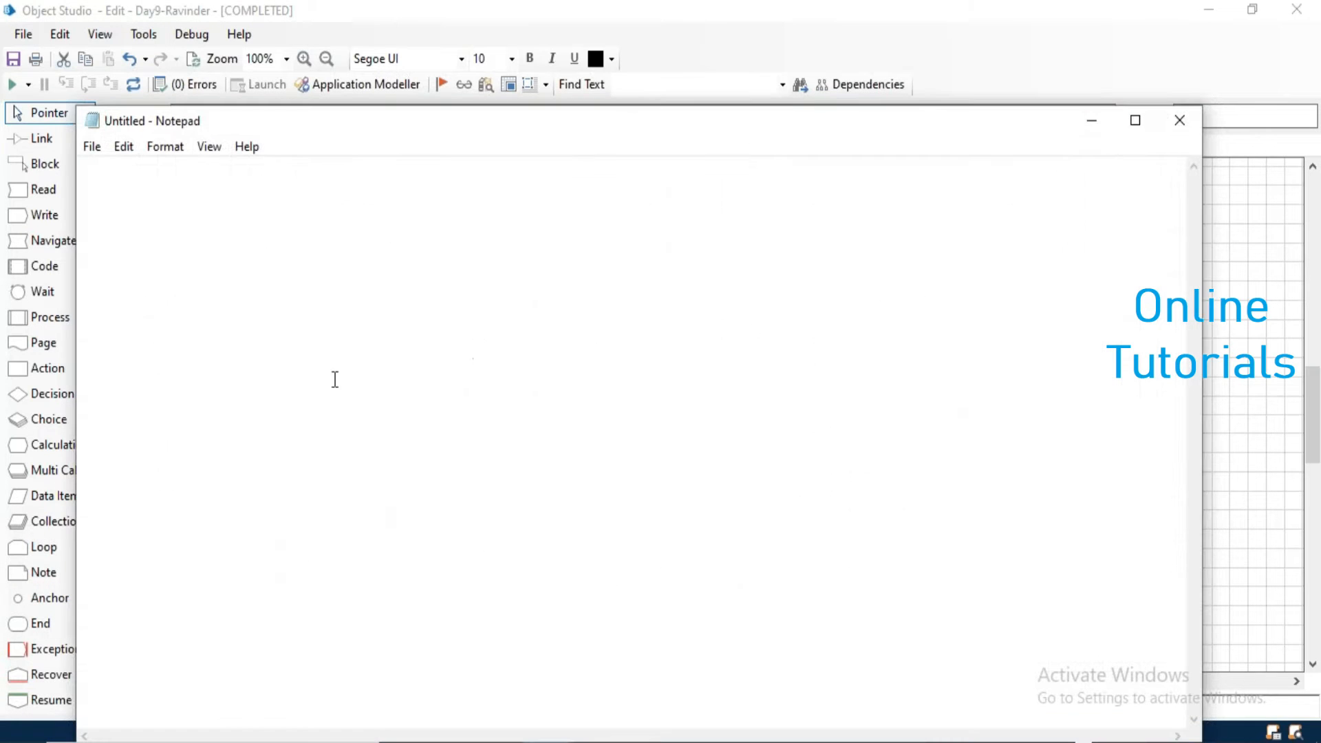
key("alt")
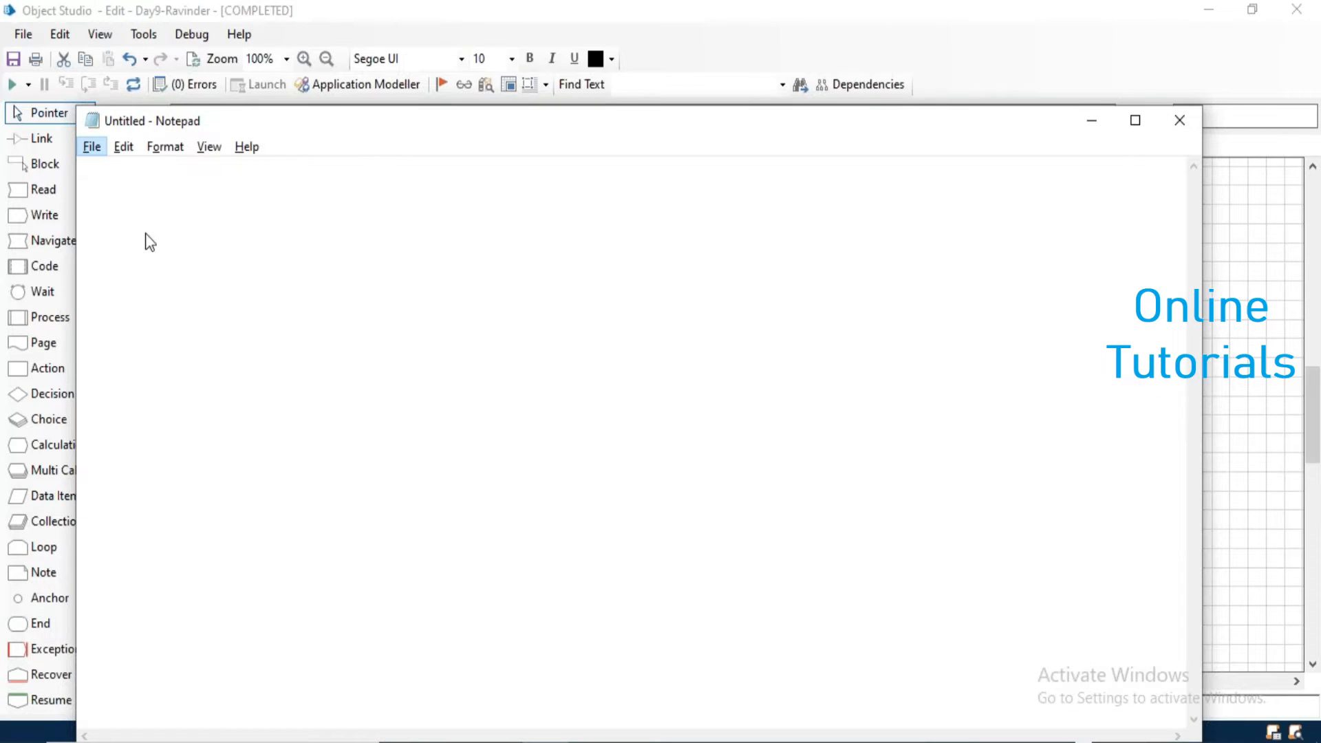